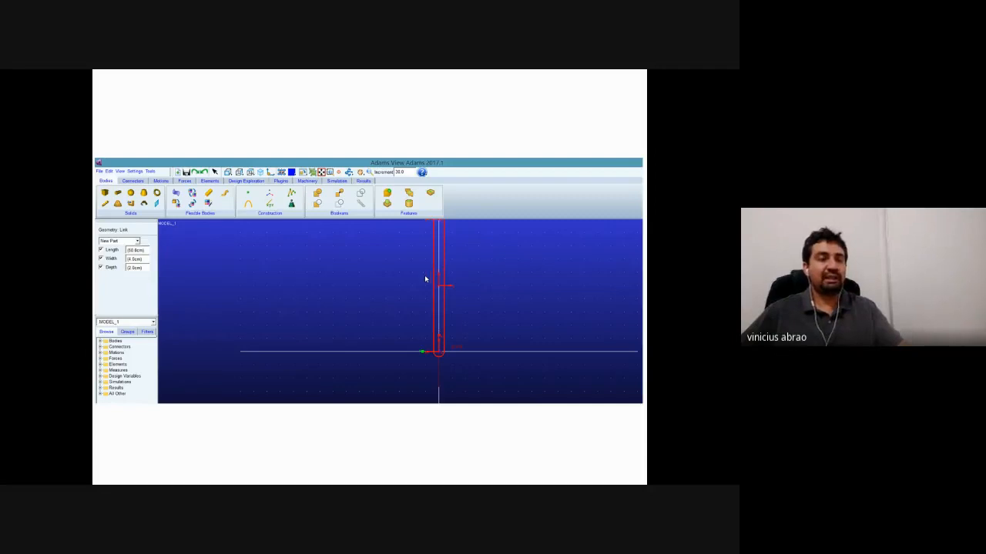
Leave the slide show, switch to Adams View and start a new model.
key(Right)
key(Right)
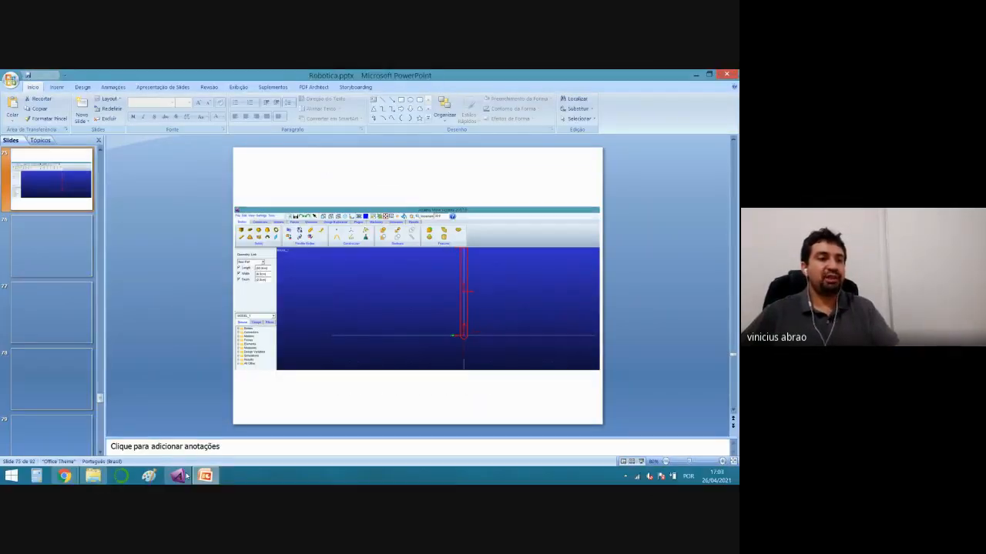
mouse_move(179, 477)
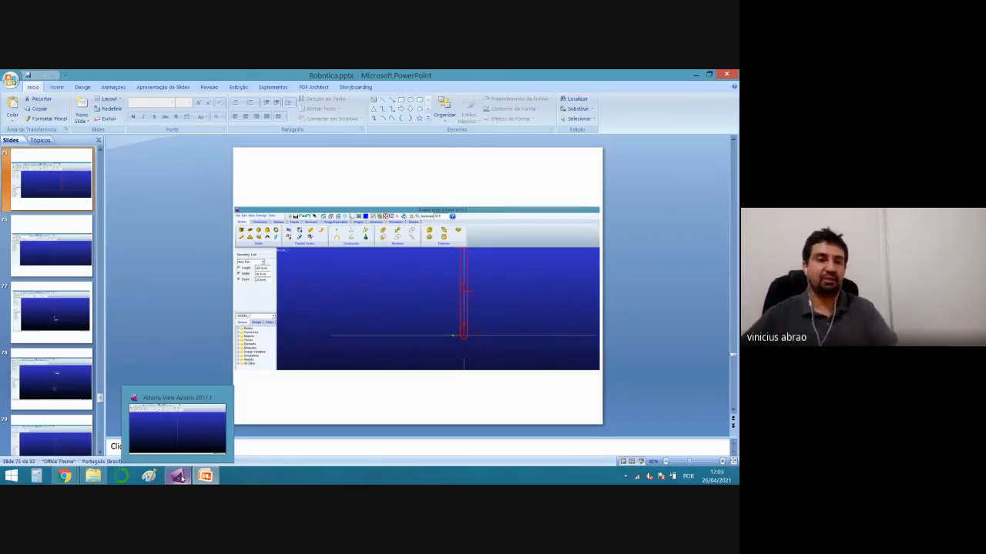
click(181, 478)
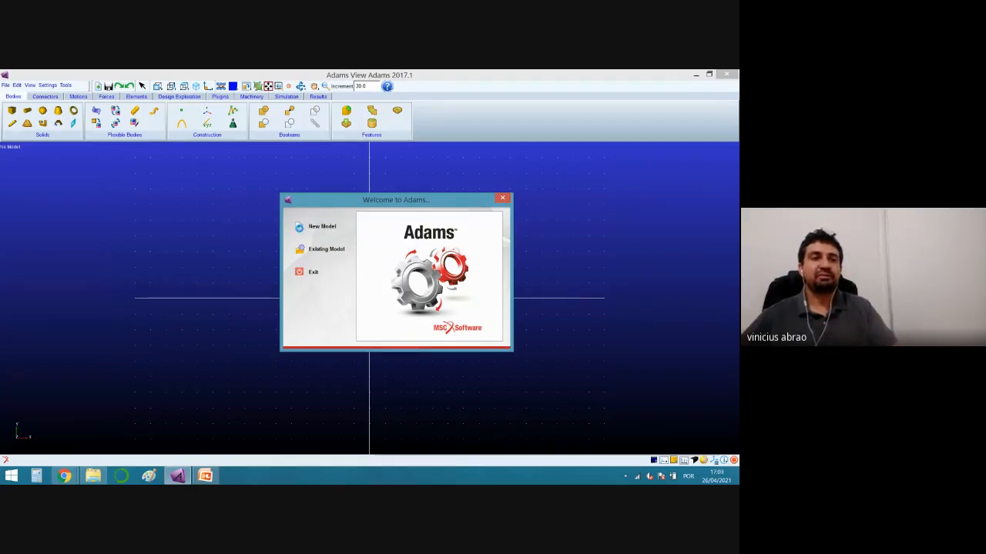
click(300, 228)
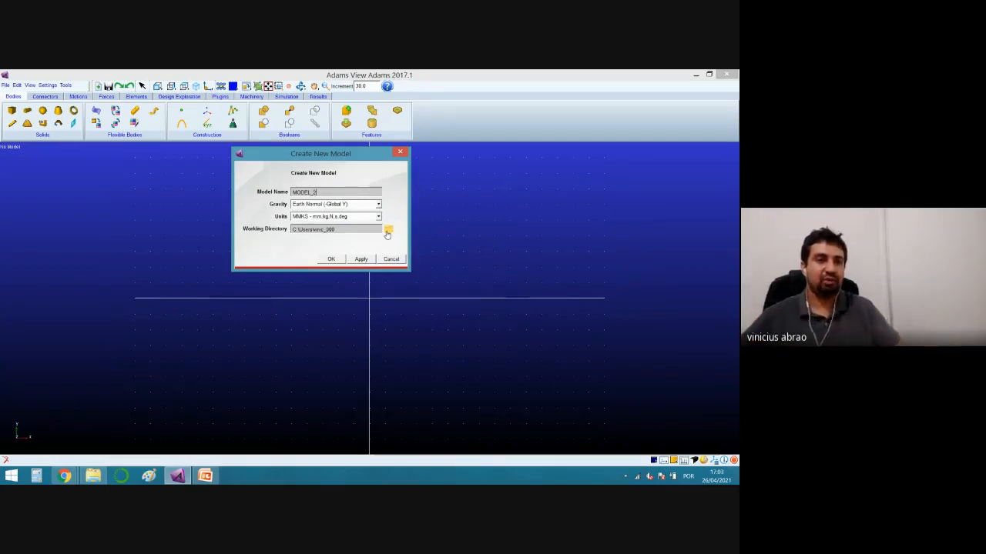
Set the working directory to D:\2021\Robotica\mgd and create MODEL_2 with Earth Normal (-Global Y) gravity and MMKS units.
click(388, 231)
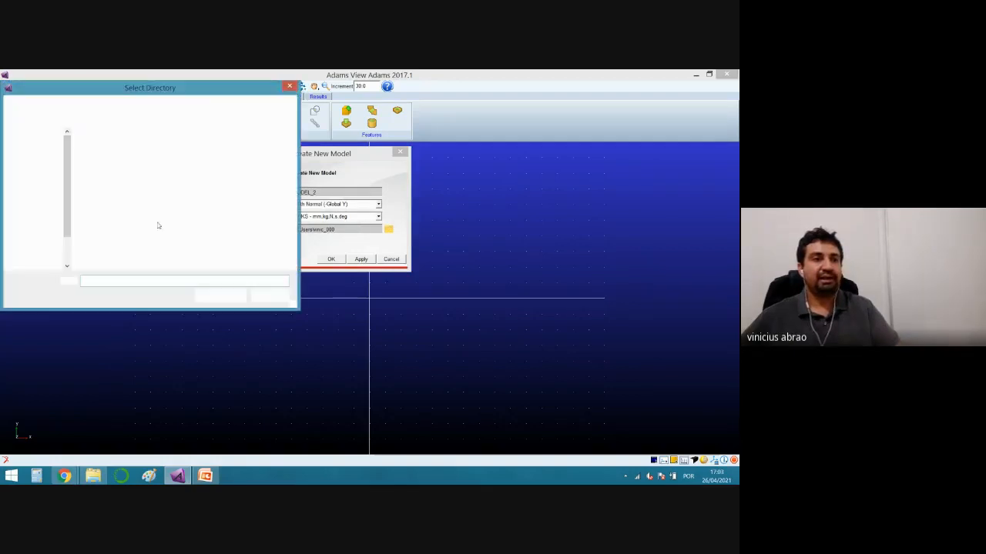
drag(67, 191, 67, 244)
click(39, 246)
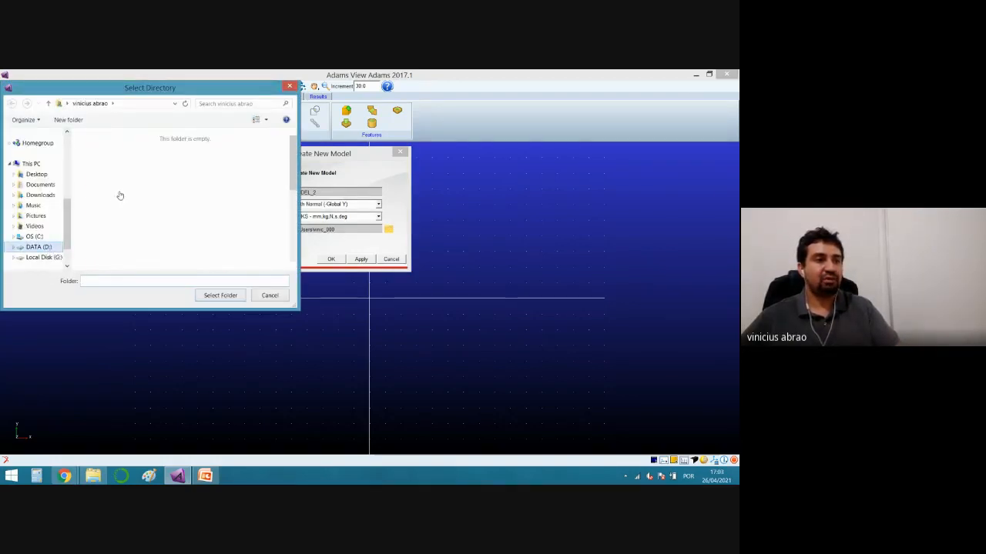
click(108, 230)
scroll(110, 185, down, 3)
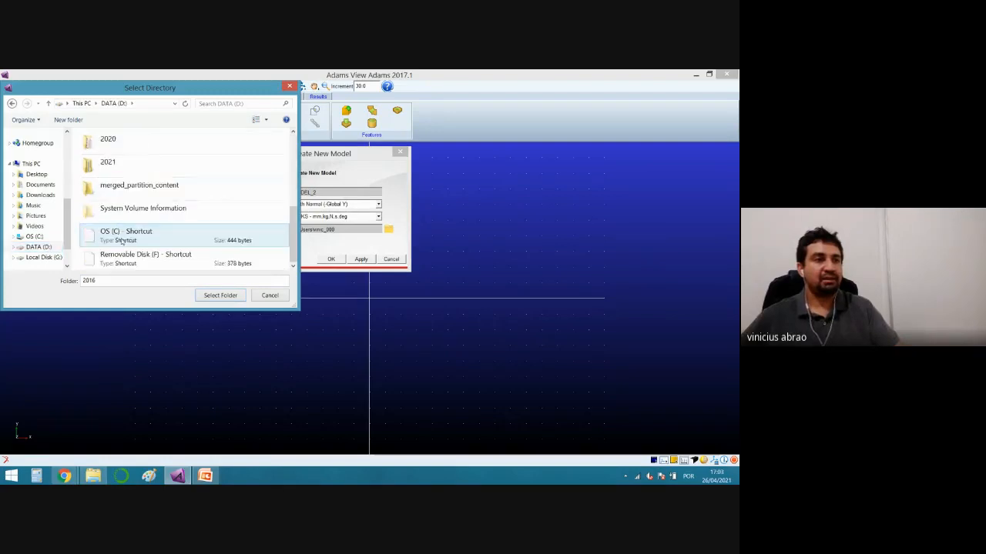
double_click(110, 171)
scroll(111, 193, down, 5)
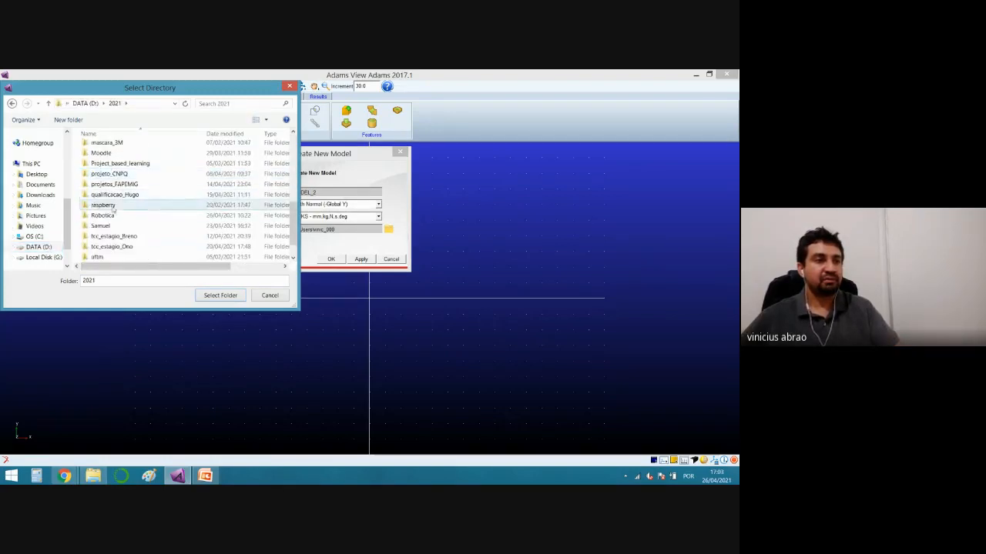
double_click(113, 214)
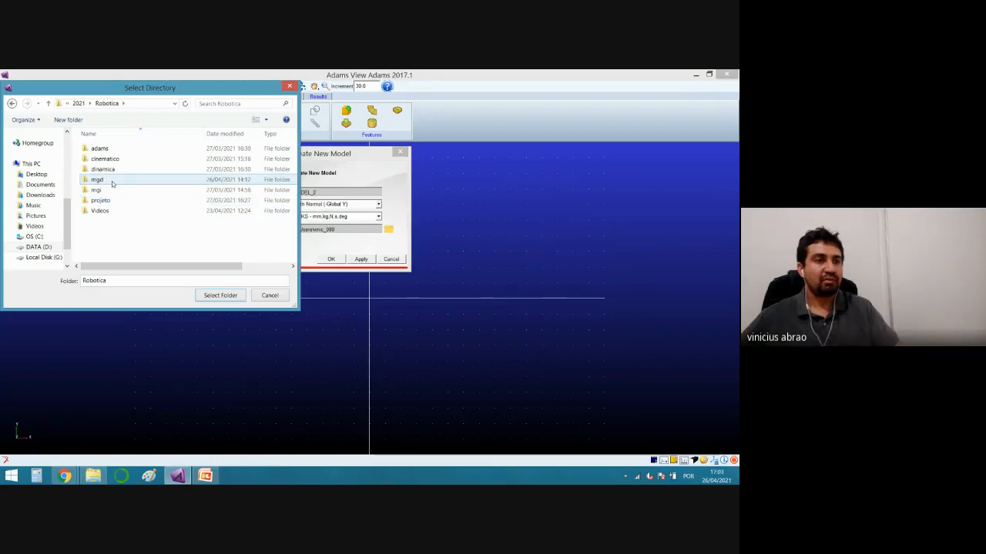
double_click(112, 181)
click(221, 295)
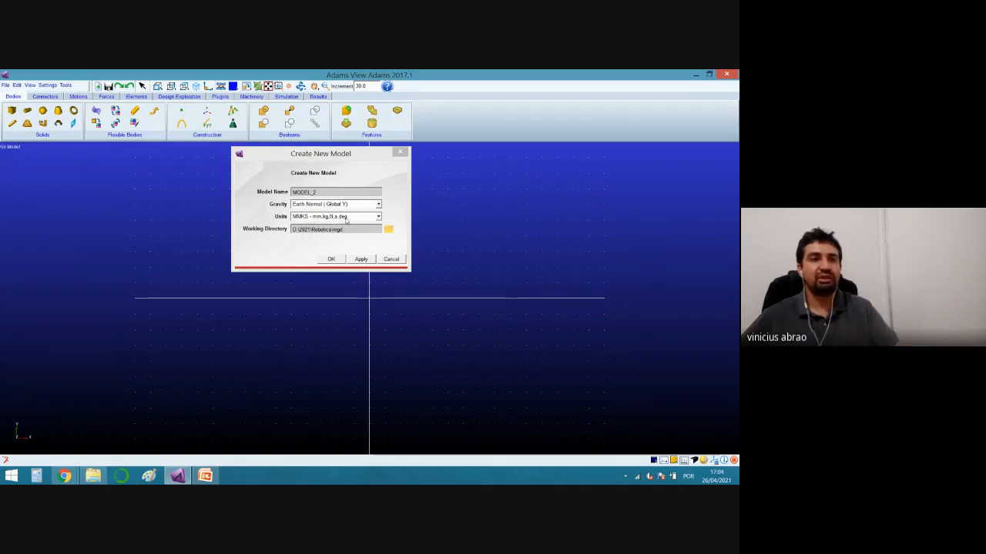
click(331, 261)
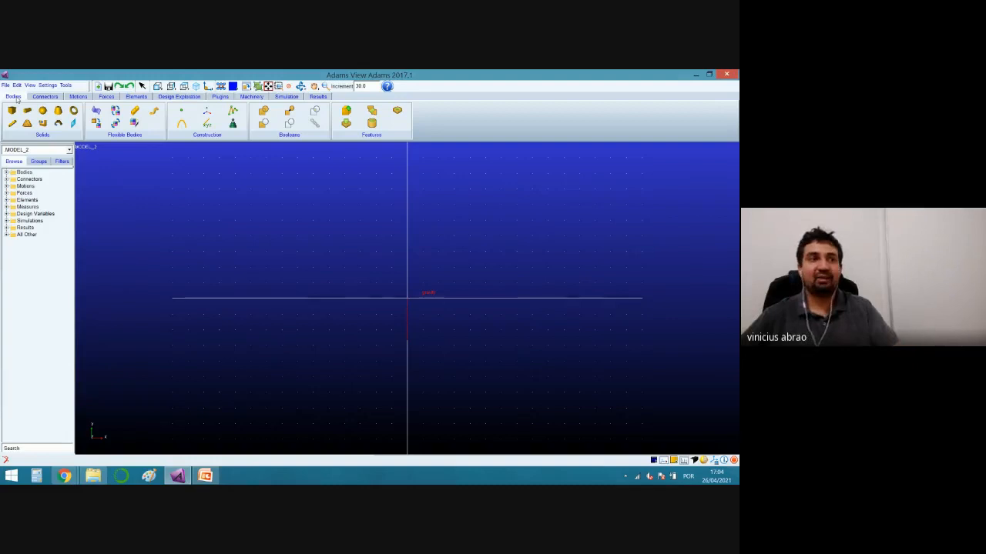
click(37, 98)
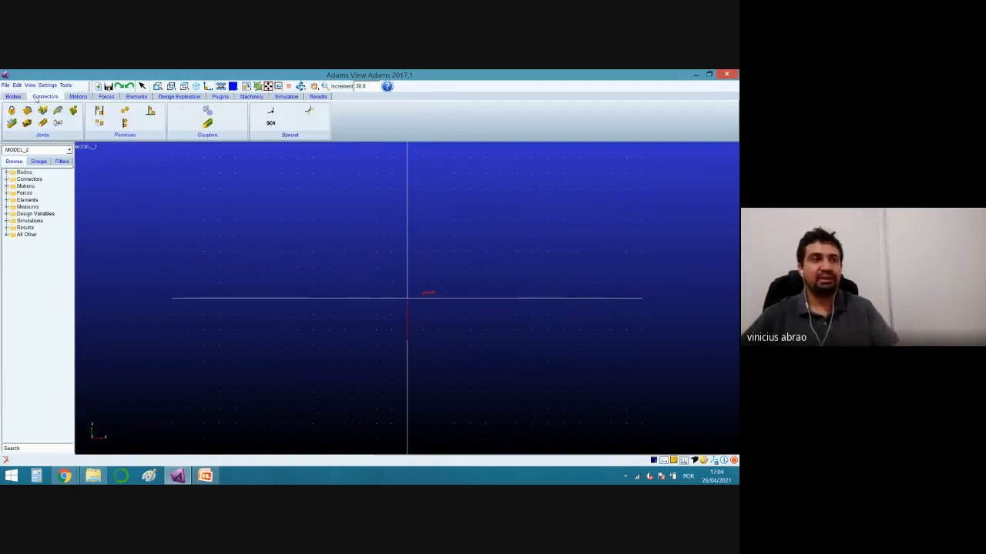
click(80, 97)
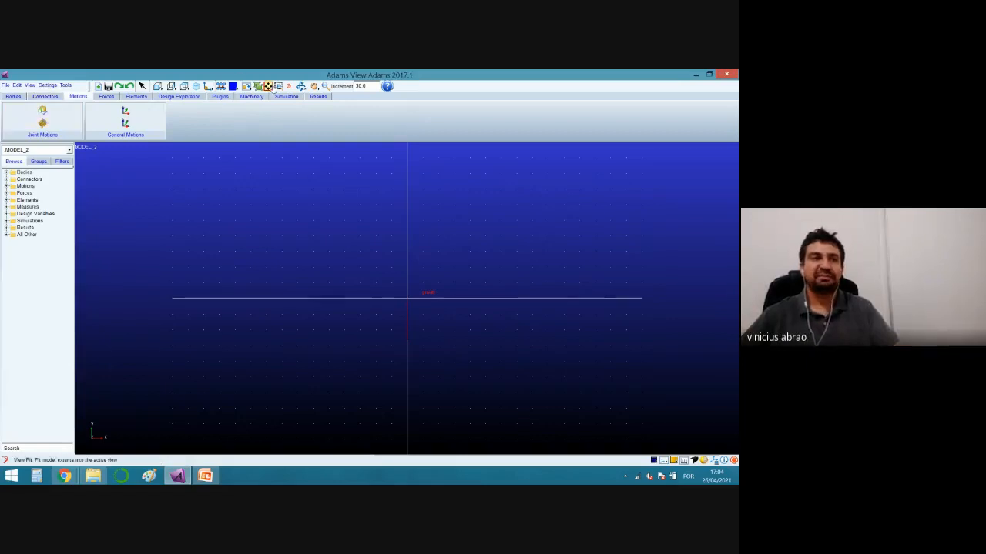
click(288, 97)
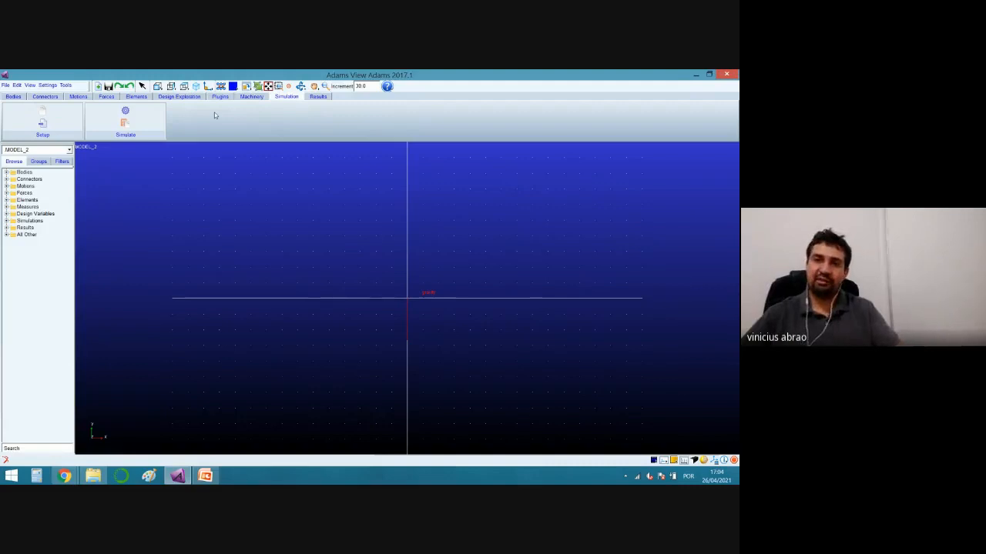
Create a vertical link upward from the grid origin with fixed length 50 cm, width 4 cm and depth 2 cm.
click(15, 97)
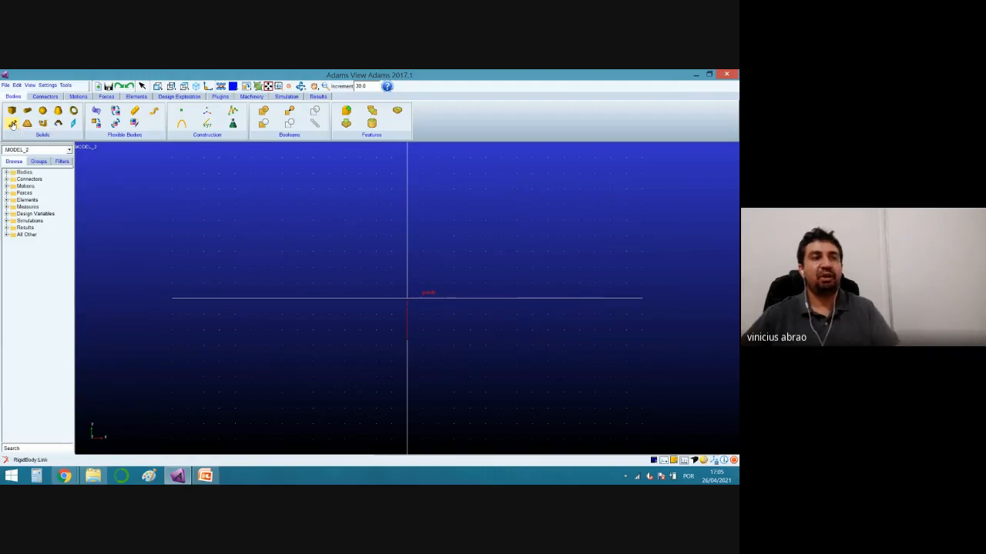
click(13, 125)
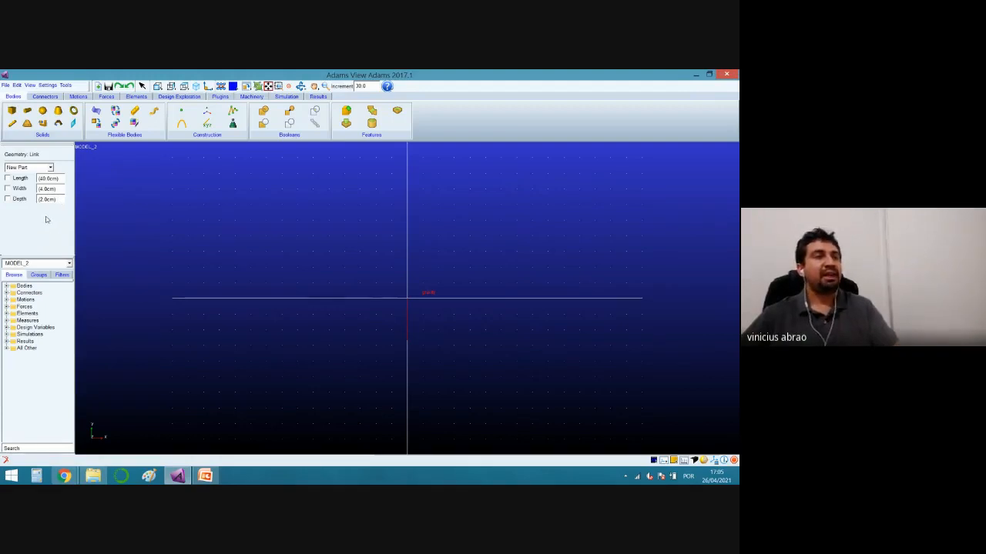
click(9, 179)
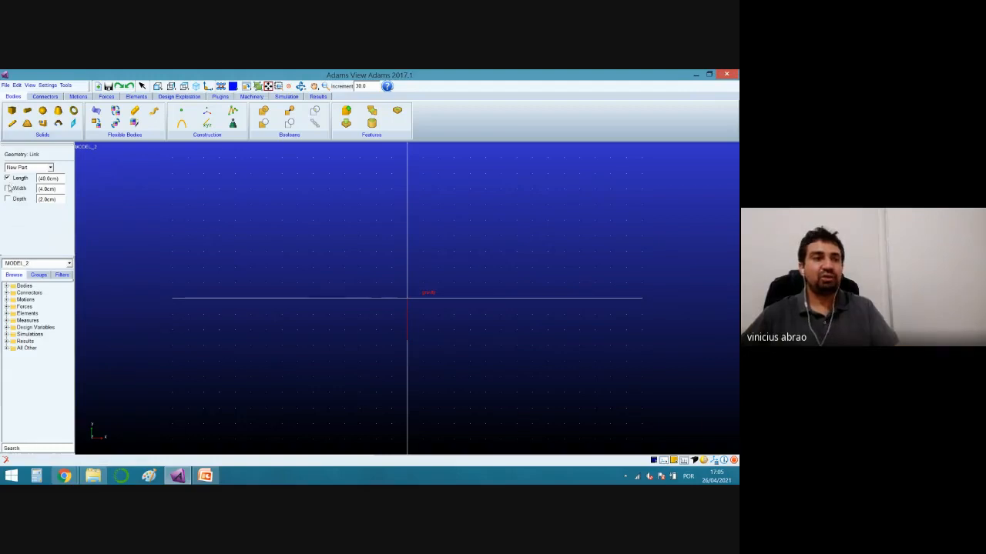
click(8, 189)
click(8, 199)
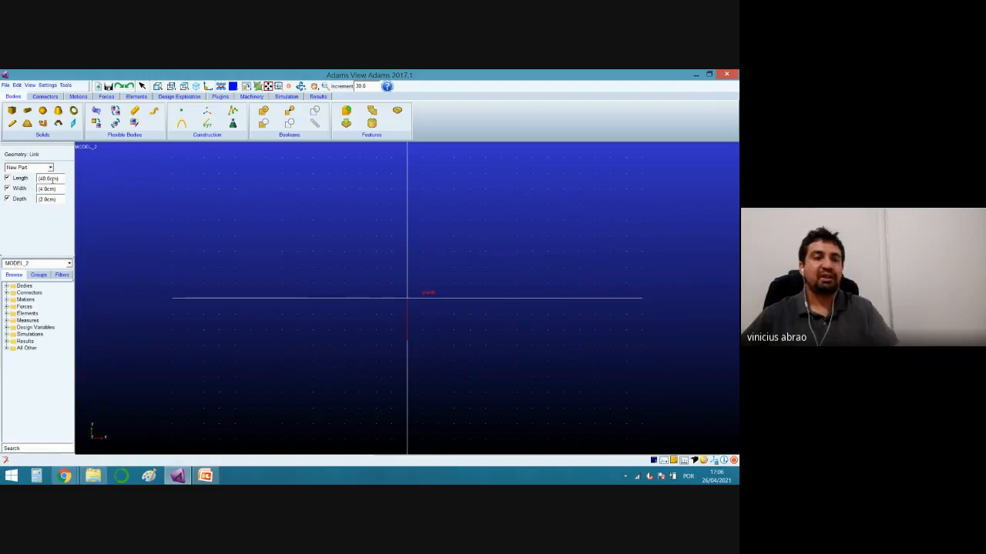
key(BackSpace)
text(5)
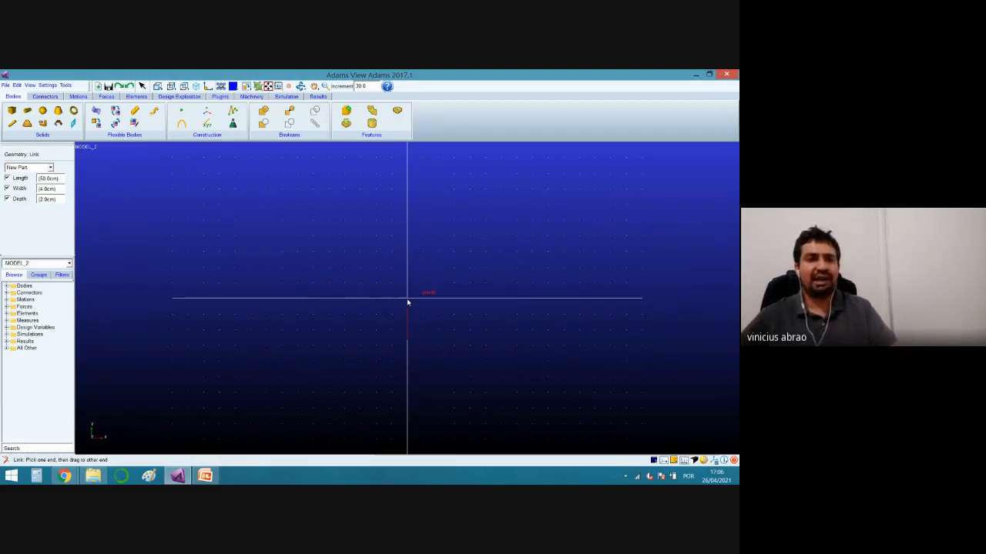
click(408, 300)
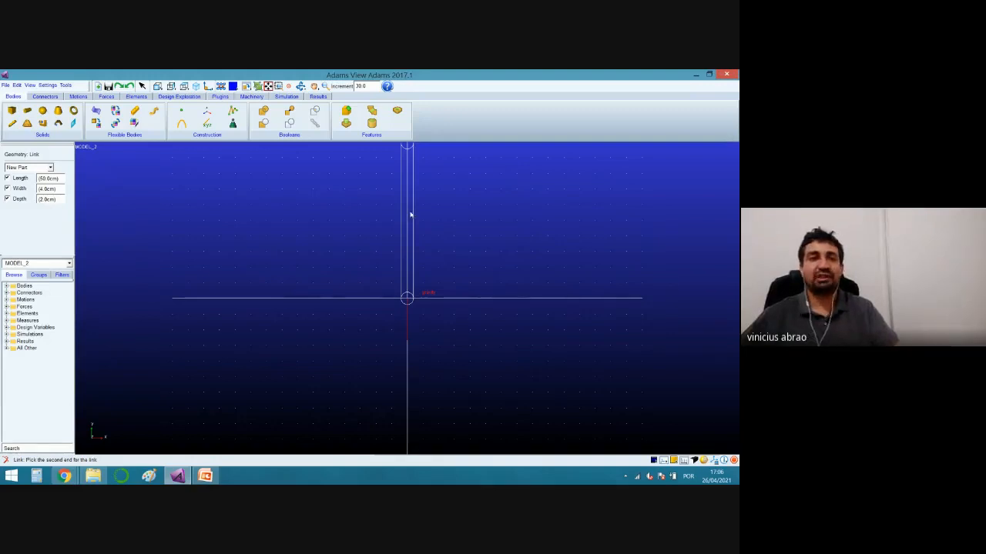
click(408, 148)
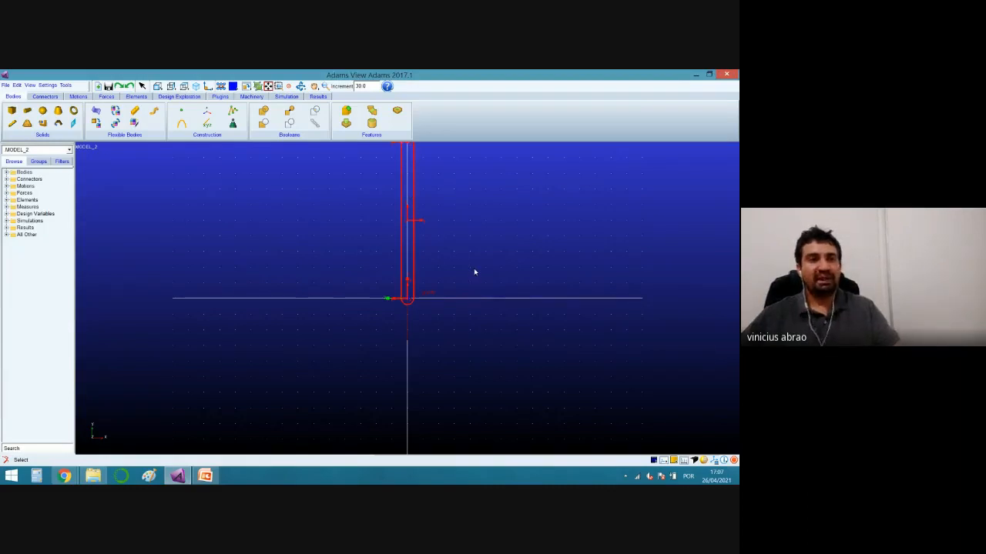
Examine the whole vertical link in the front view and from a rotated angle, and restore the front view.
key(t)
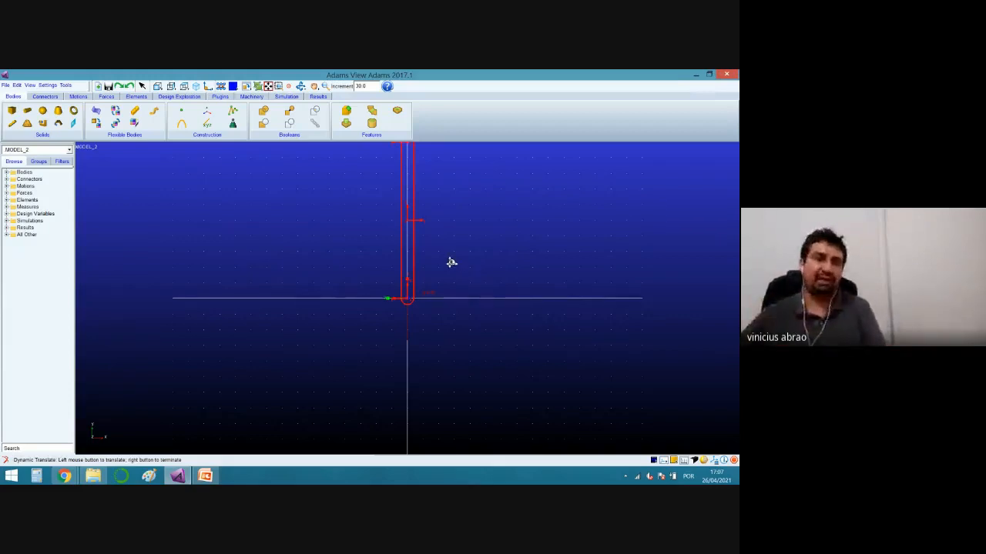
drag(457, 234, 433, 348)
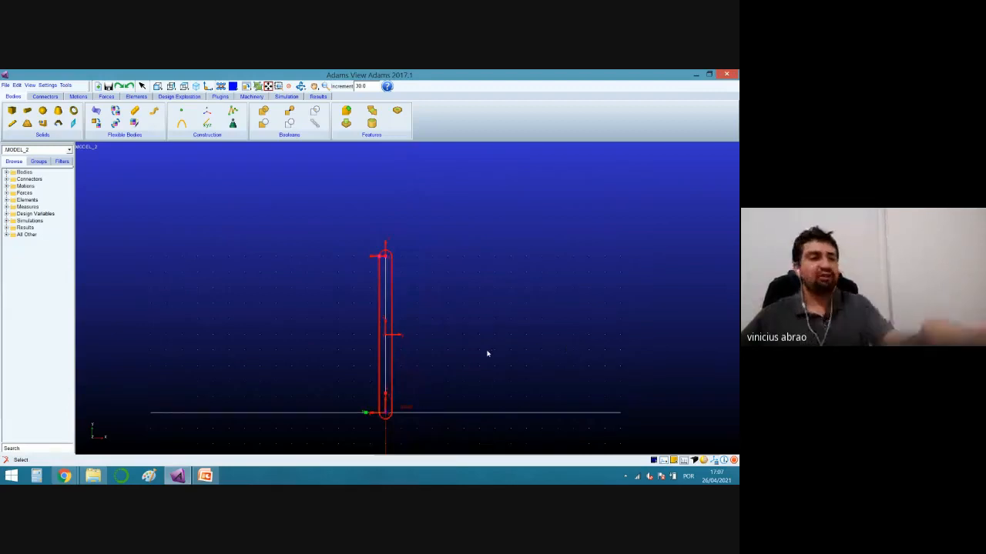
key(t)
drag(487, 349, 464, 340)
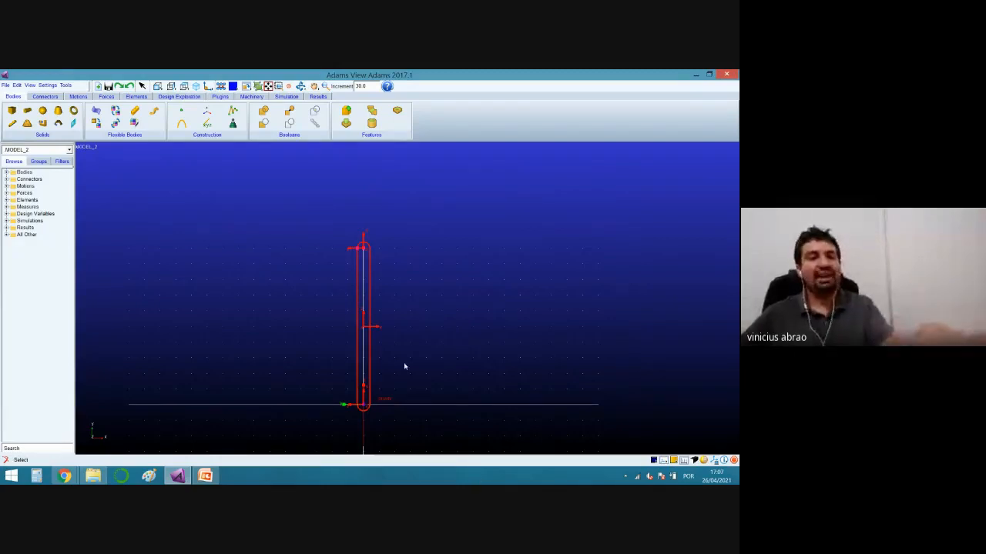
key(r)
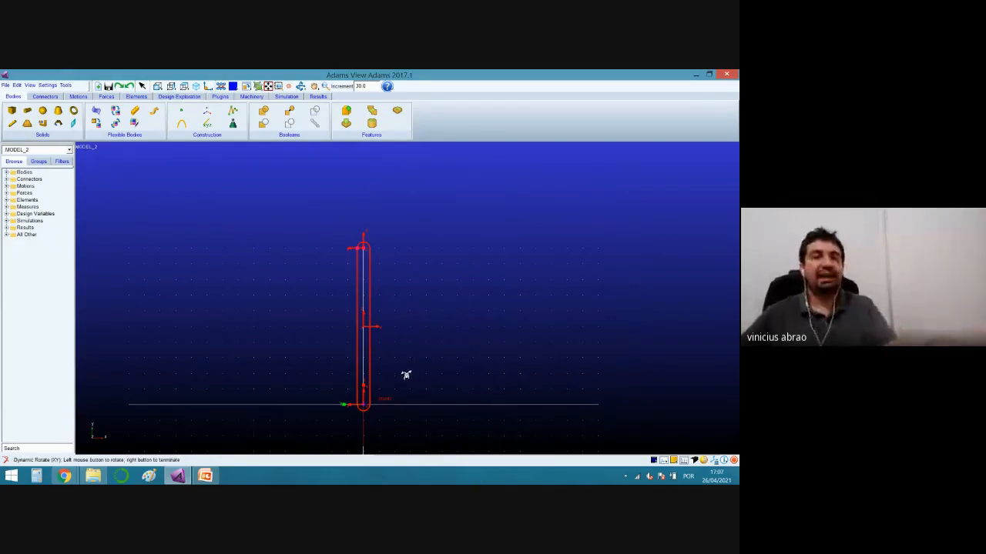
drag(407, 297, 434, 423)
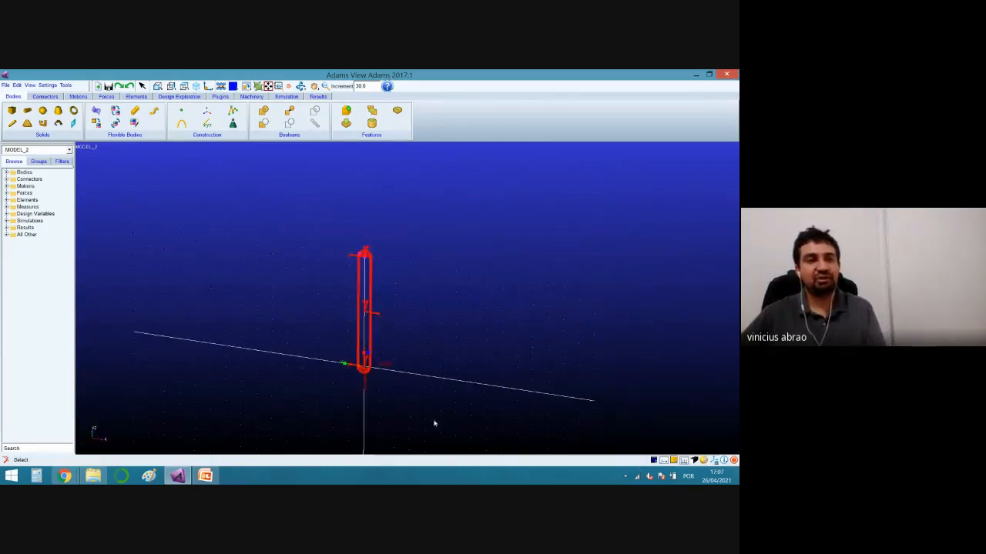
right_click(473, 243)
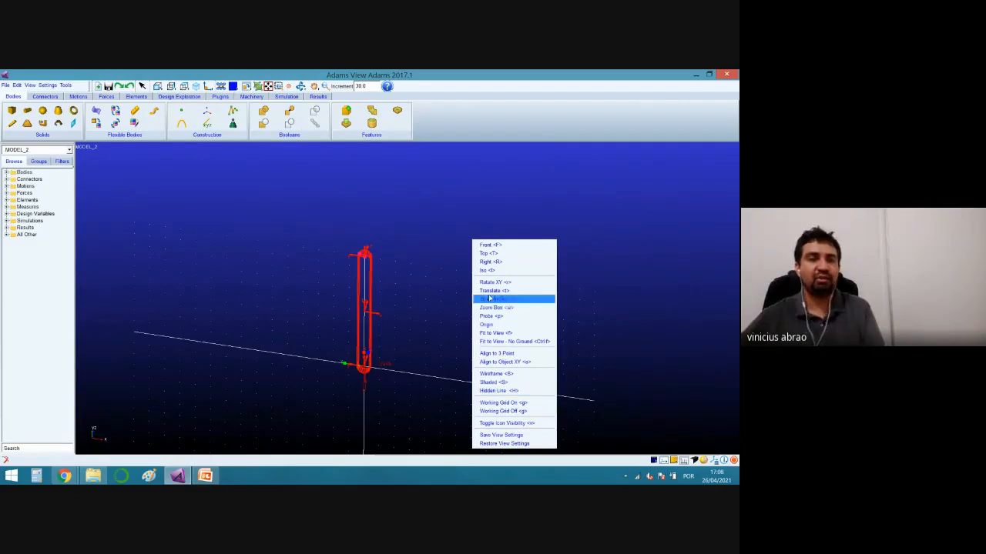
click(505, 245)
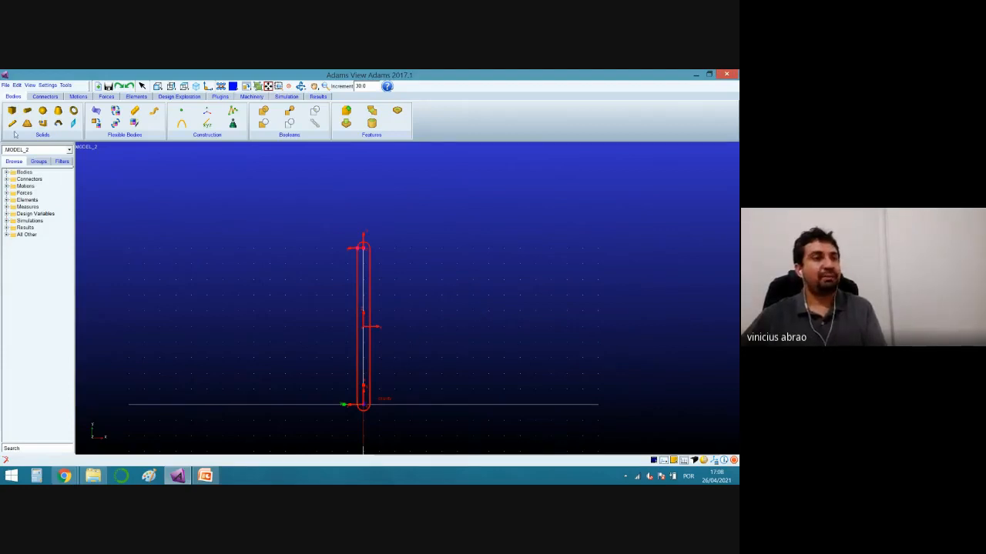
Create a second link, 50 cm long, 4 cm wide and 2 cm deep, horizontally rightward from the vertical link's upper end marker.
click(12, 124)
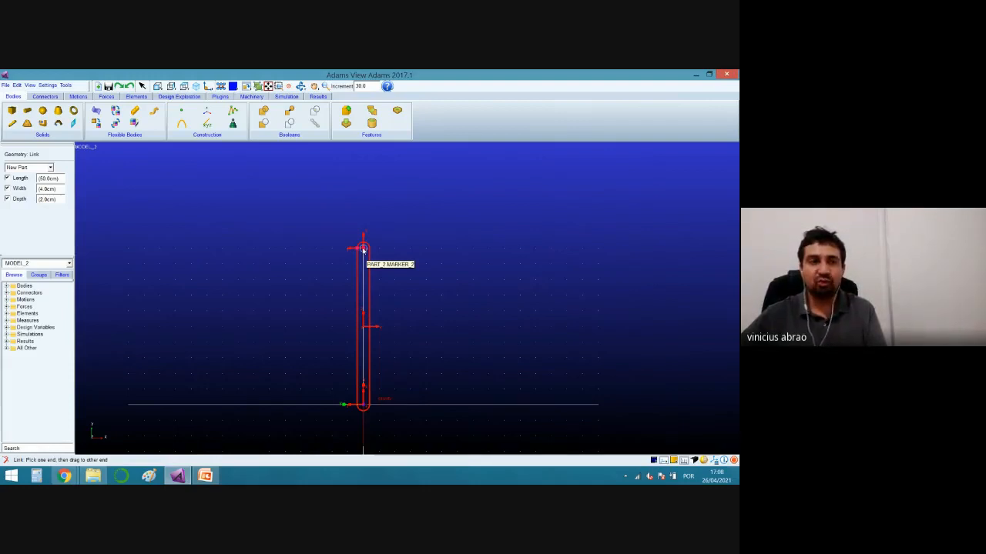
click(363, 251)
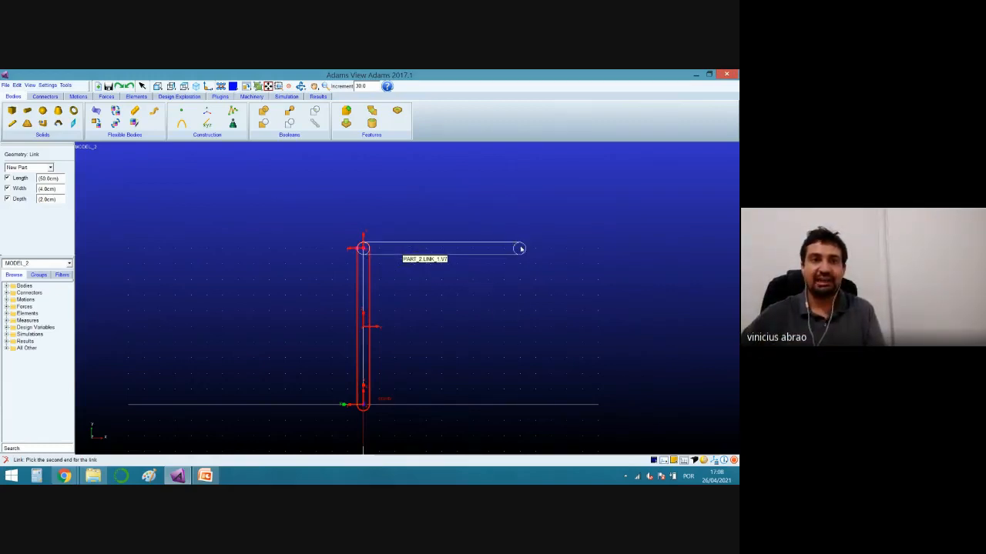
click(520, 249)
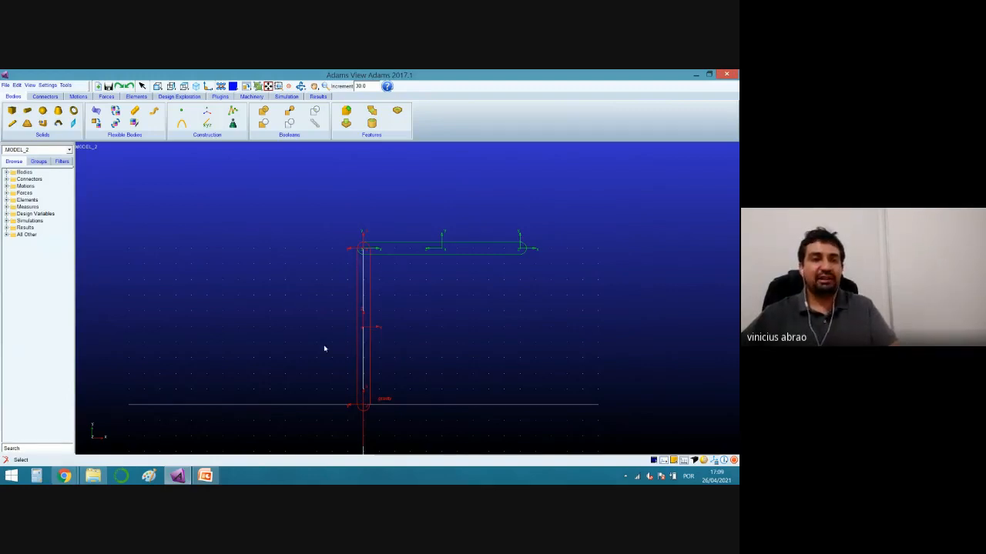
Start a revolute joint with 2 Bodies - 1 Location construction and the direction set to Pick Geometry Feature.
click(44, 96)
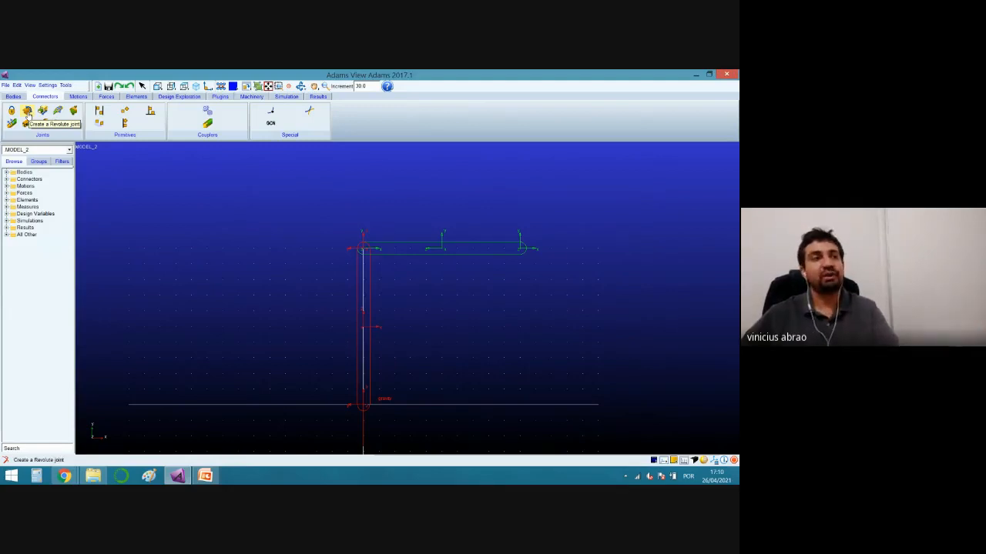
click(28, 114)
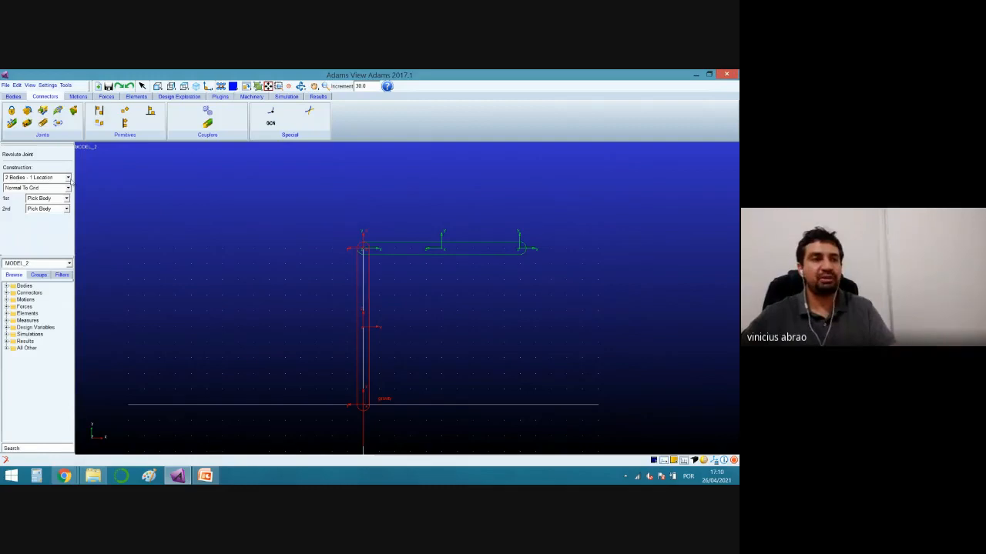
click(68, 178)
click(68, 178)
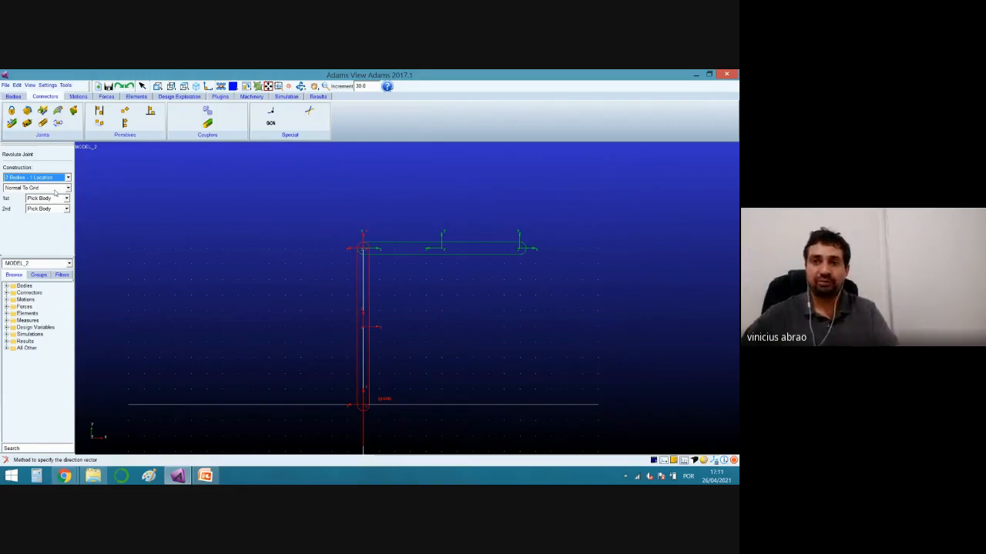
click(50, 189)
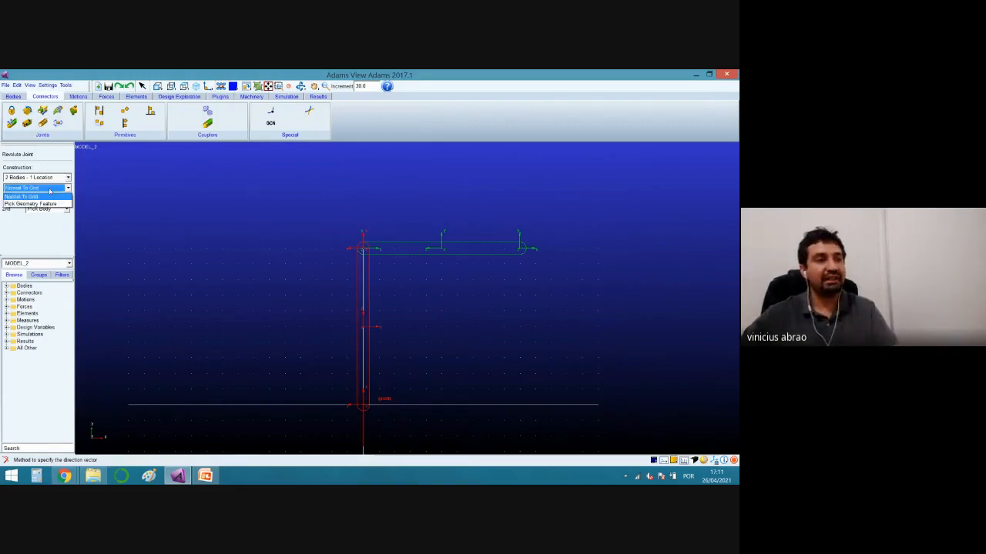
click(52, 204)
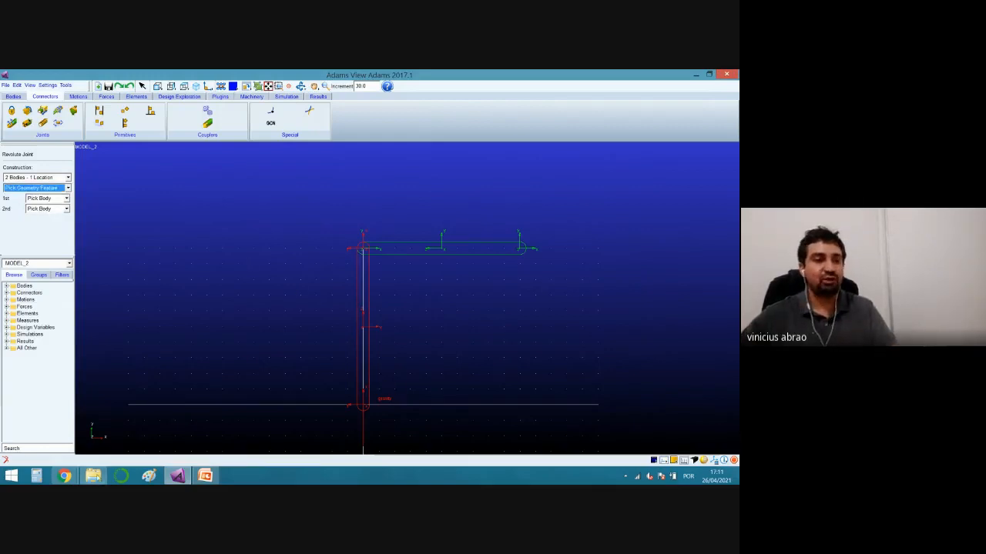
Switch to PowerPoint, examine the robot diagram on the Simulação ADAMS/MATLAB slide of Robotica.pptx, and return to Adams View.
click(206, 478)
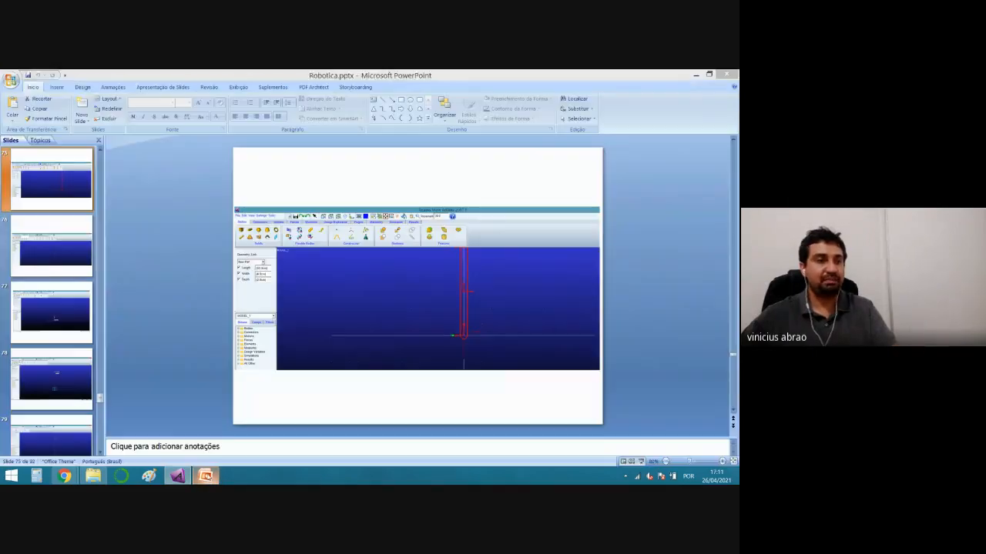
scroll(59, 254, up, 1)
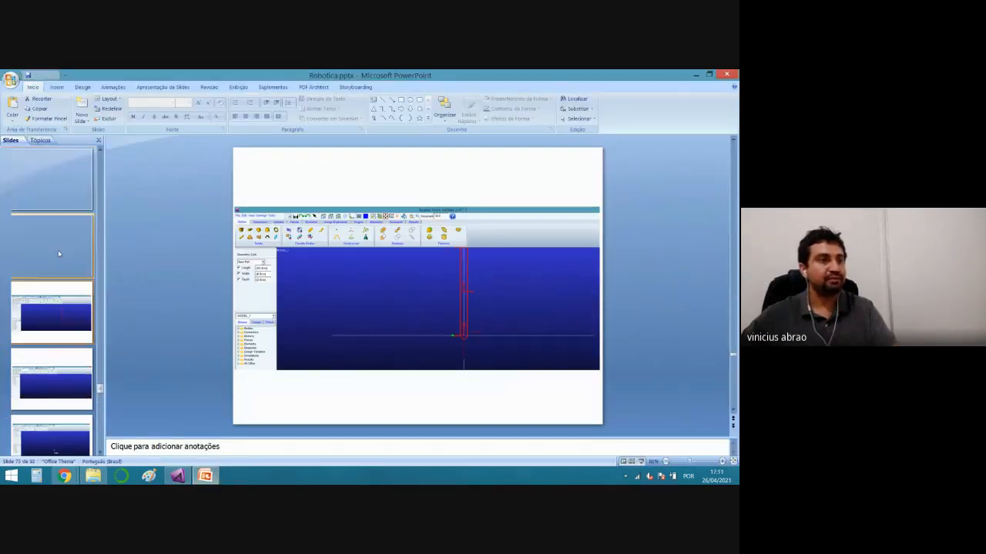
scroll(59, 254, up, 1)
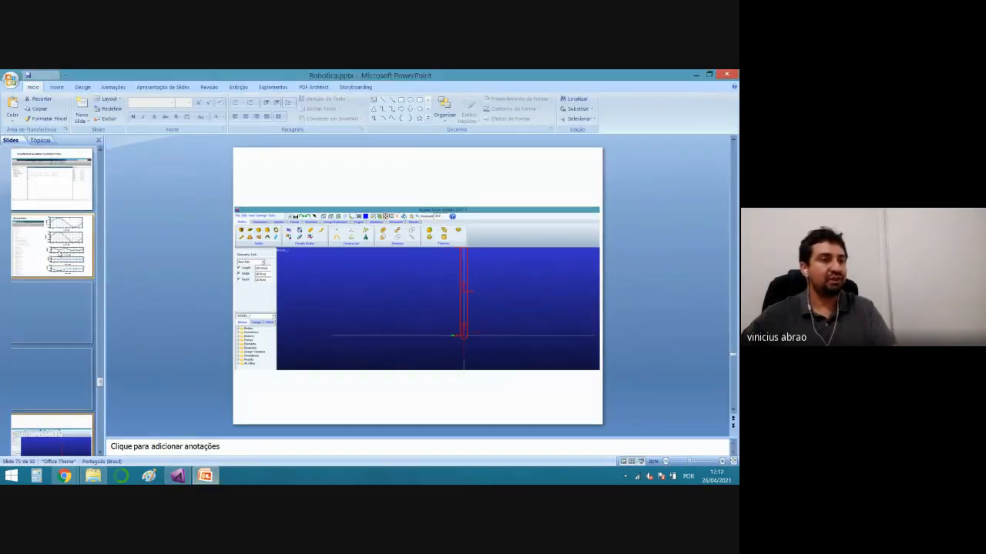
scroll(59, 253, up, 1)
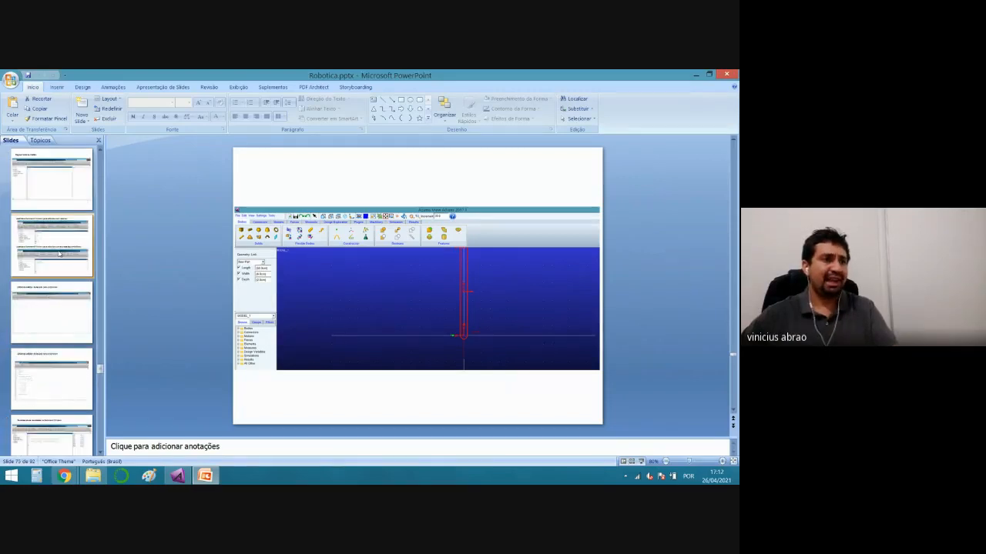
scroll(60, 253, up, 1)
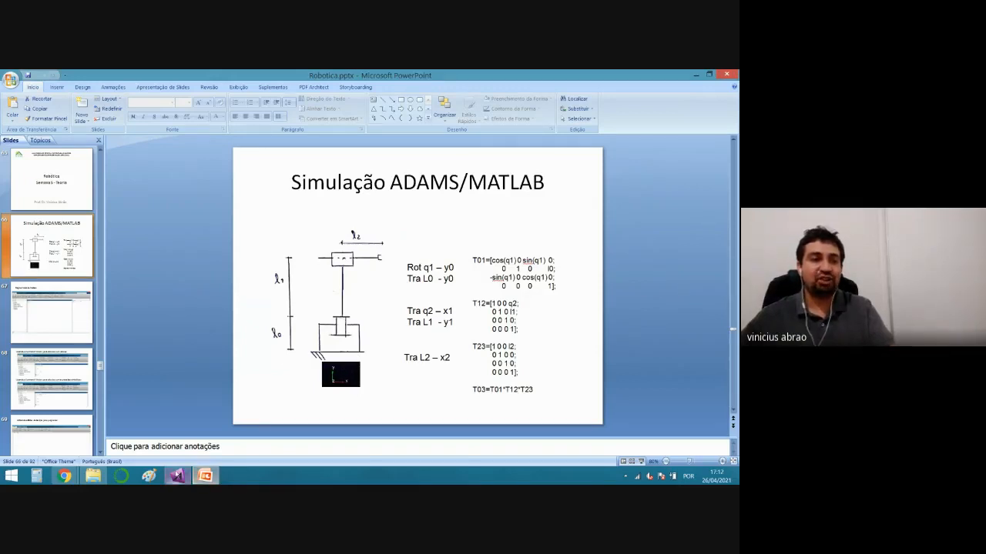
click(177, 475)
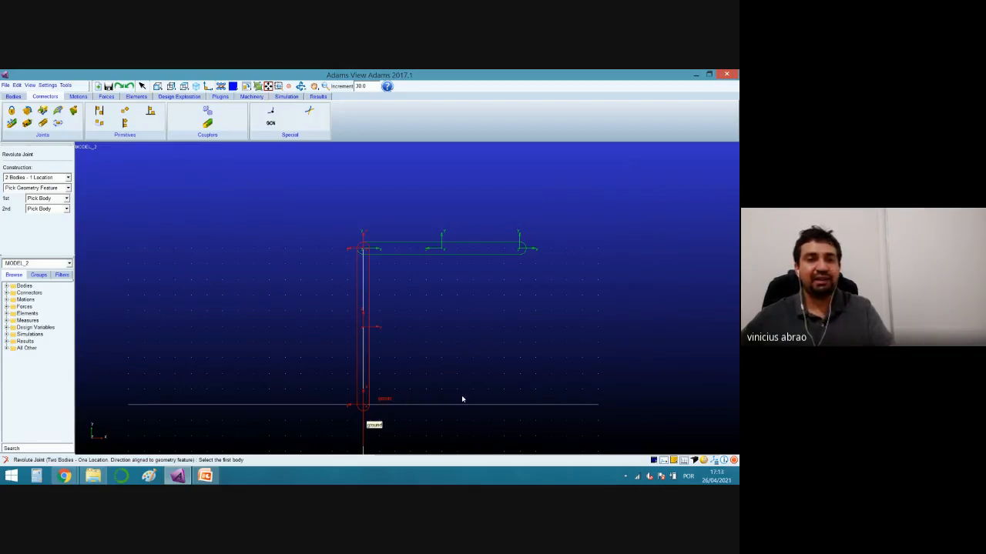
click(67, 188)
click(205, 476)
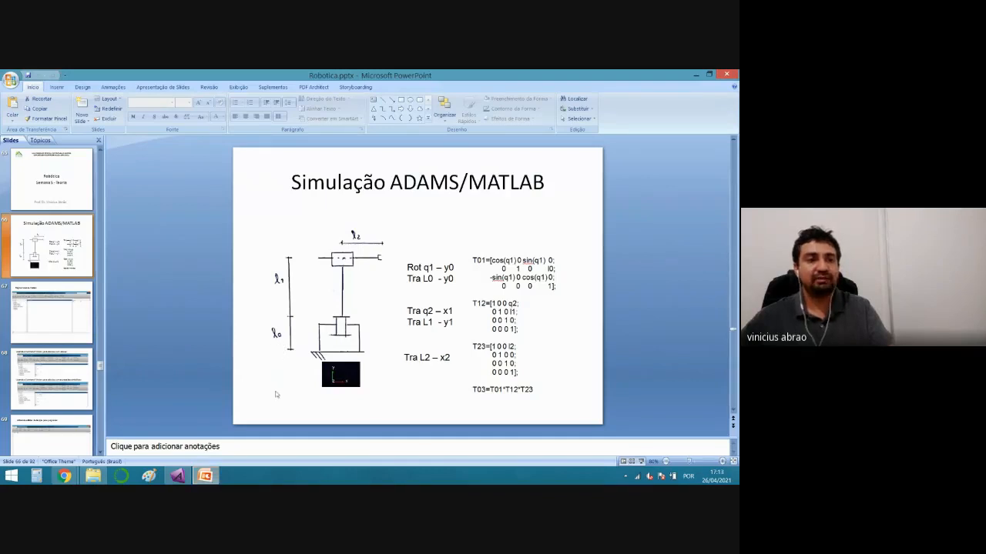
click(208, 477)
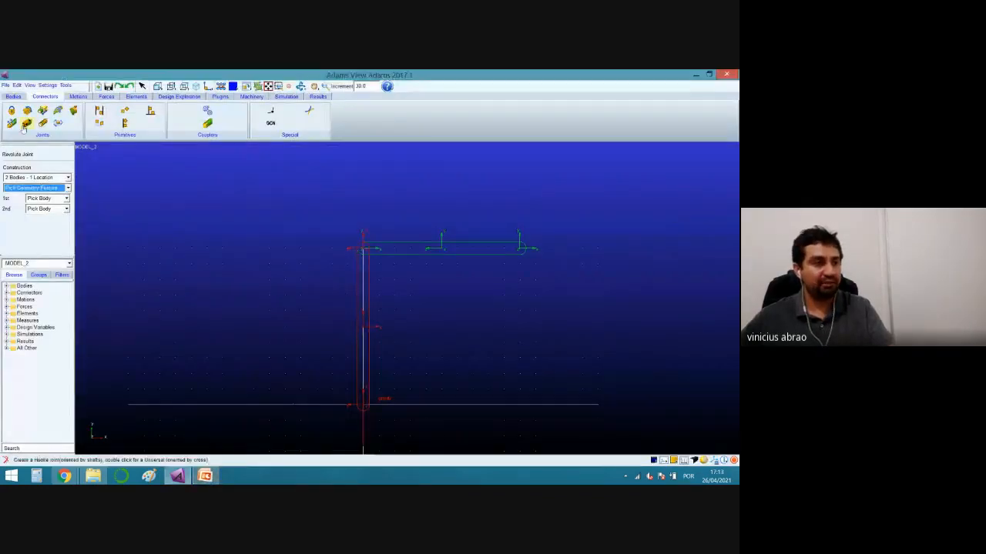
click(15, 97)
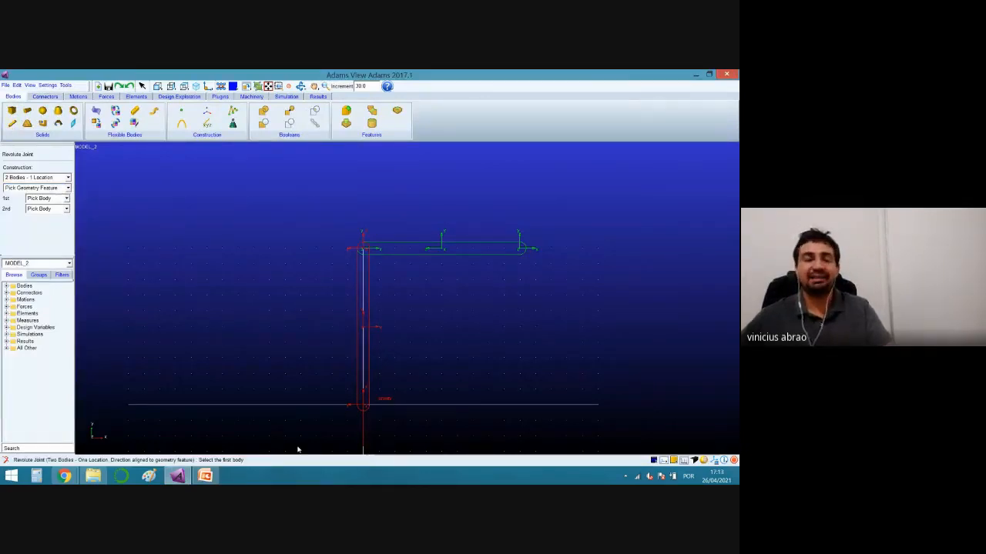
click(205, 476)
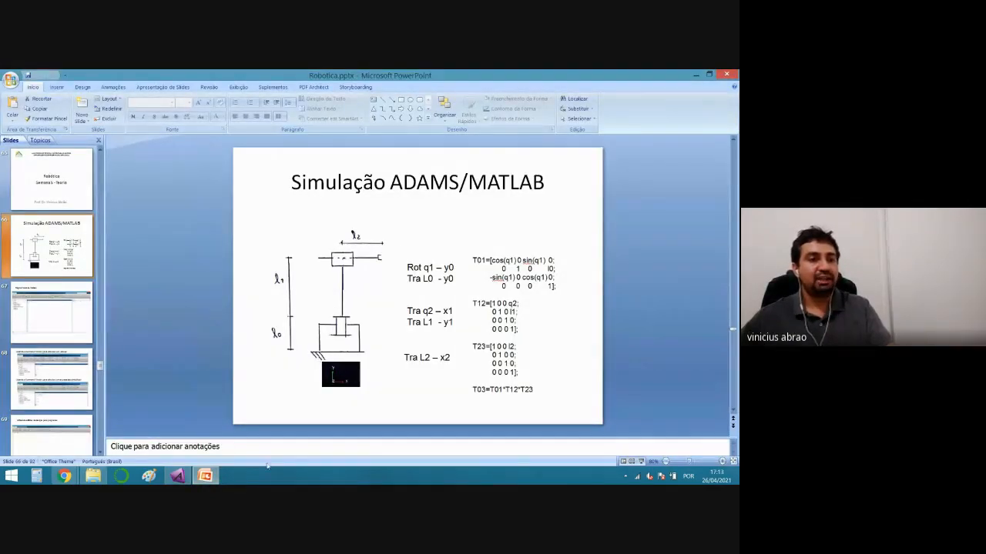
click(204, 475)
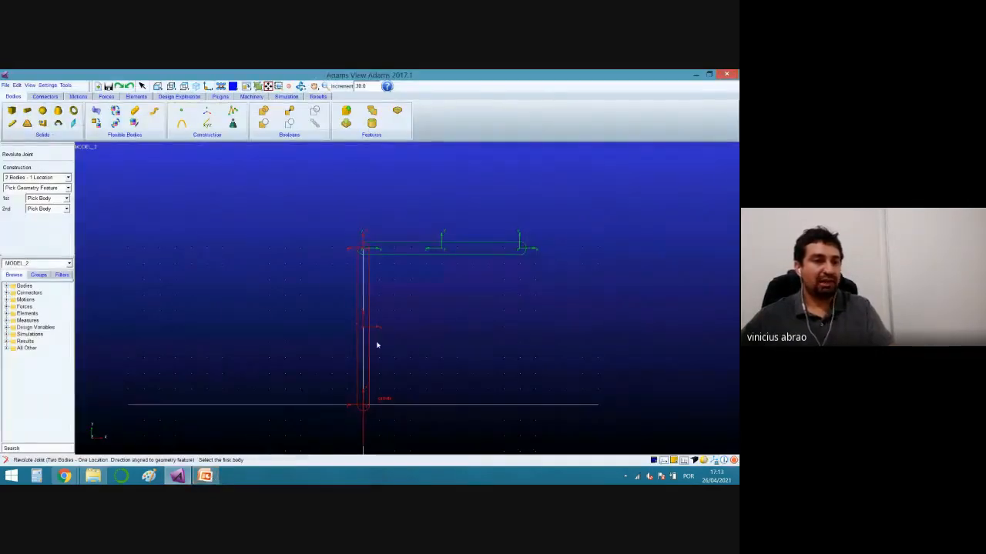
Create a third link, 50 cm long, 4 cm wide and 2 cm deep, vertically downward from the grid origin.
click(11, 123)
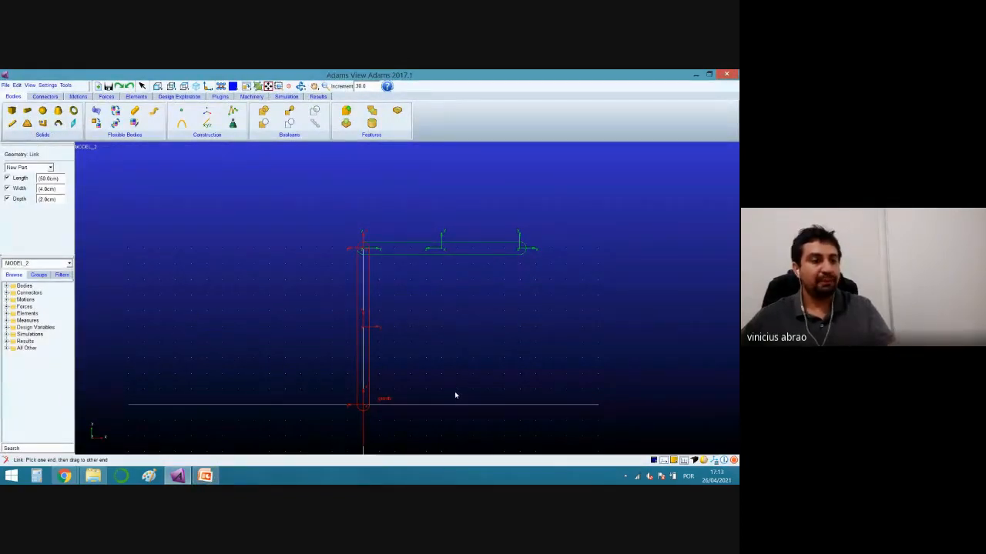
key(t)
drag(413, 387, 406, 286)
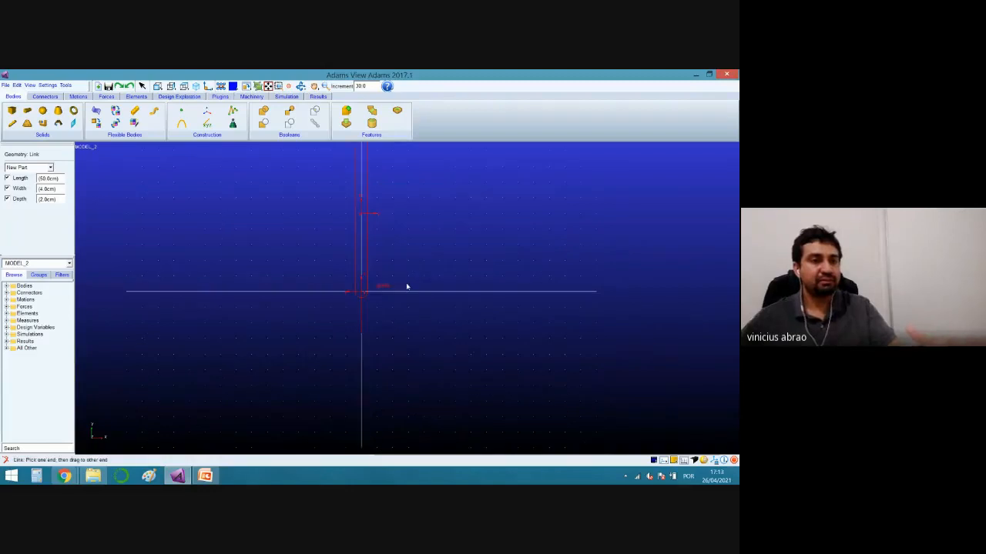
click(399, 326)
key(Escape)
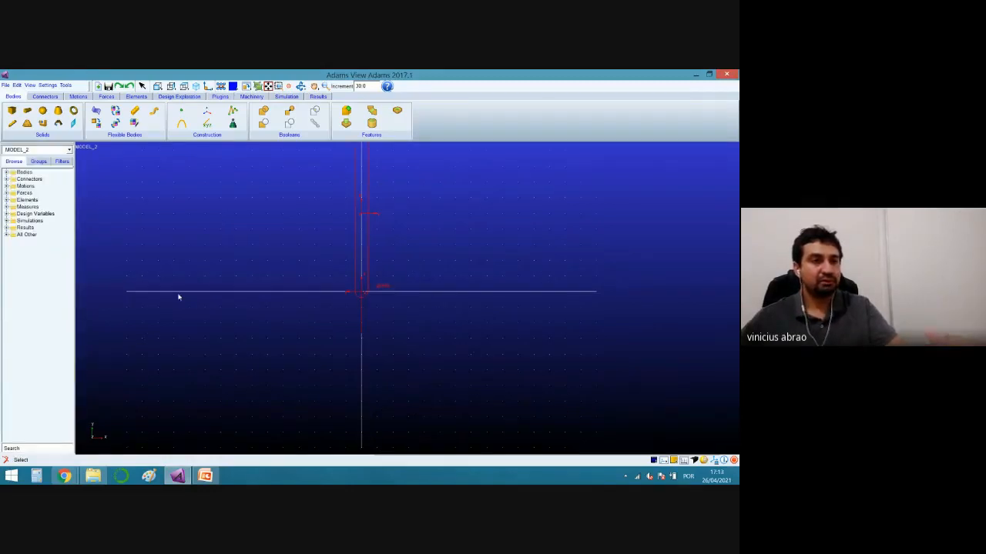
click(12, 123)
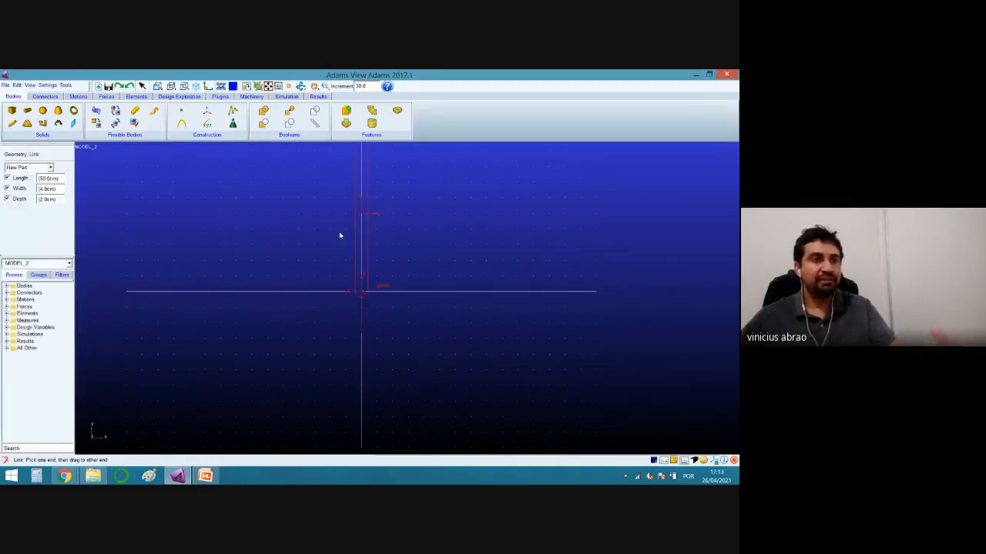
click(362, 293)
click(361, 376)
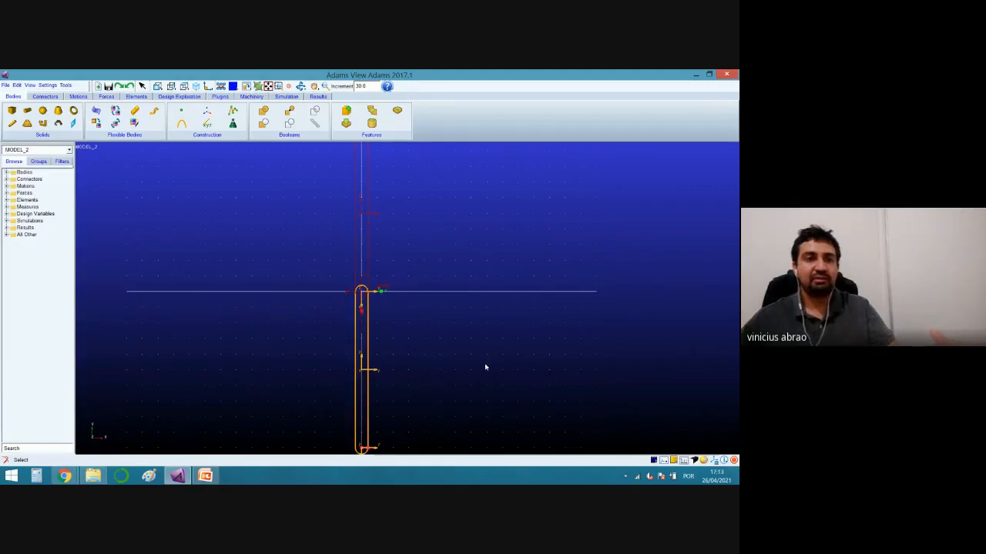
middle_drag(475, 367, 462, 282)
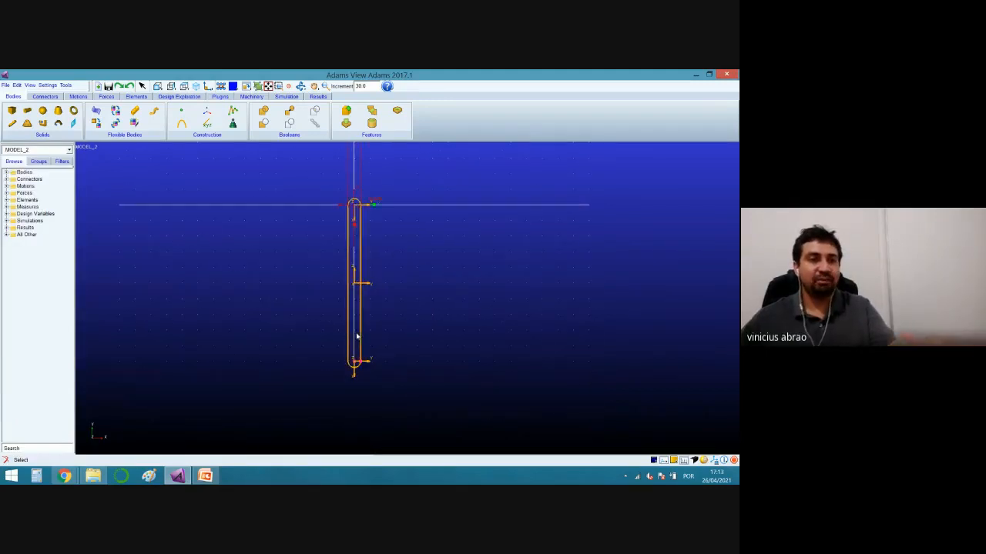
Check the robot diagram slide again, and fix the lower link to ground with a fixed joint at the link's lower end marker.
click(45, 97)
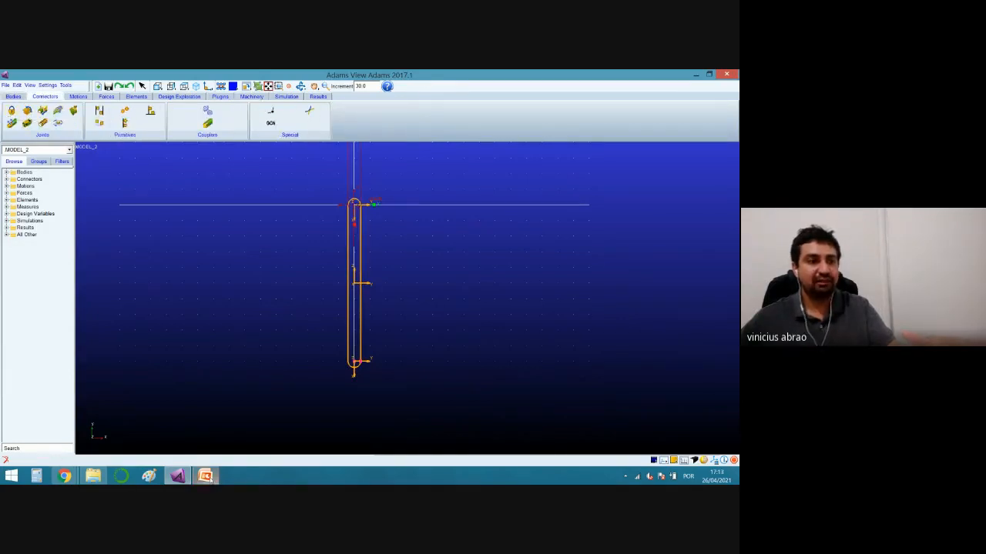
mouse_move(205, 476)
click(240, 429)
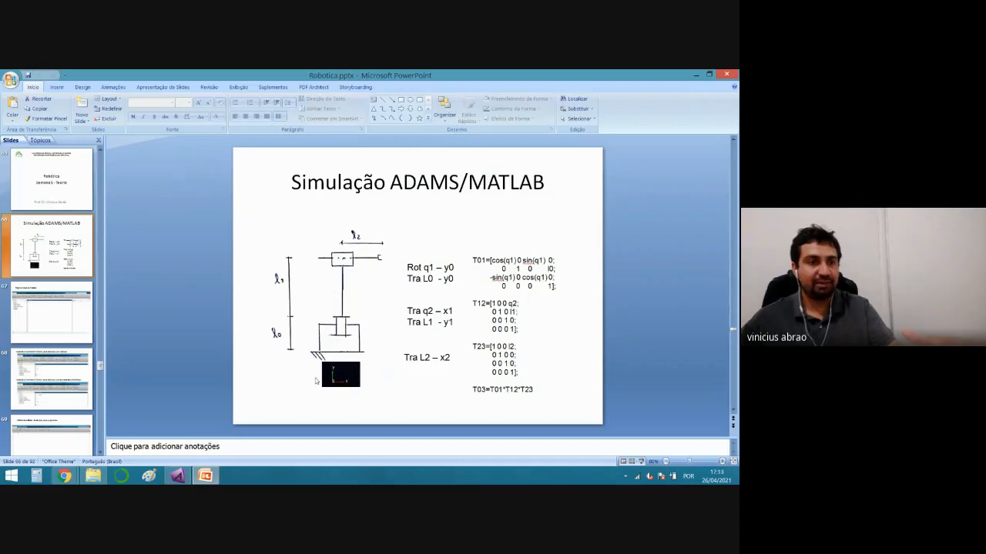
click(177, 476)
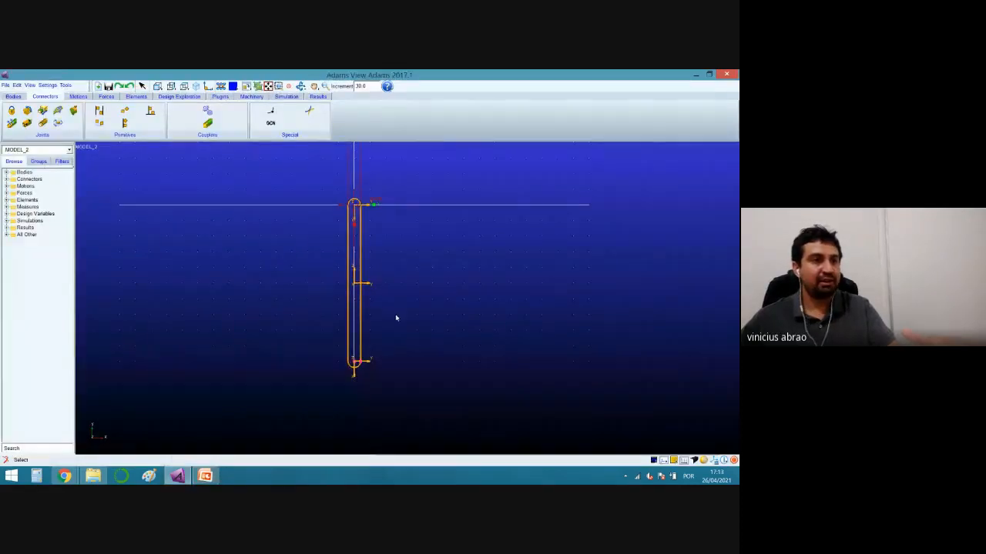
click(12, 110)
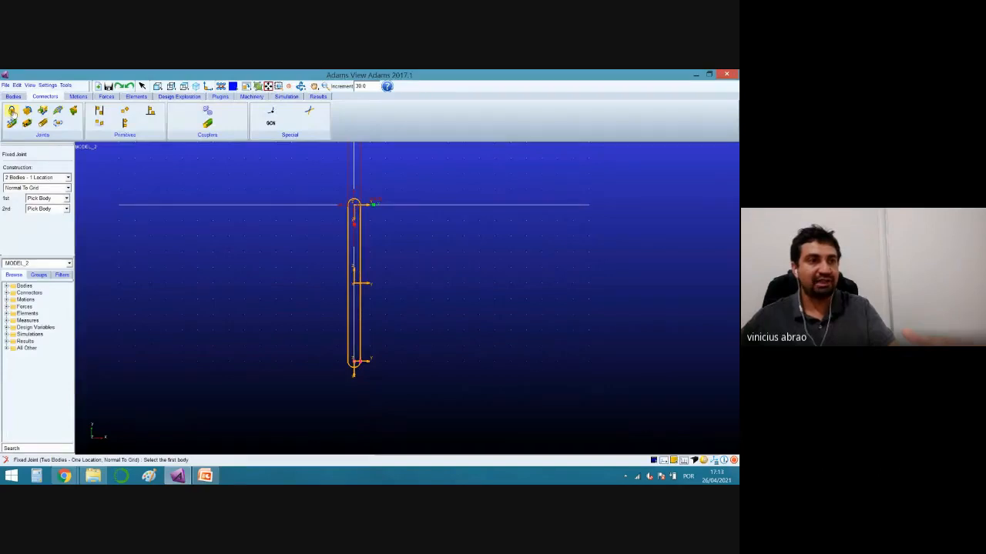
click(361, 329)
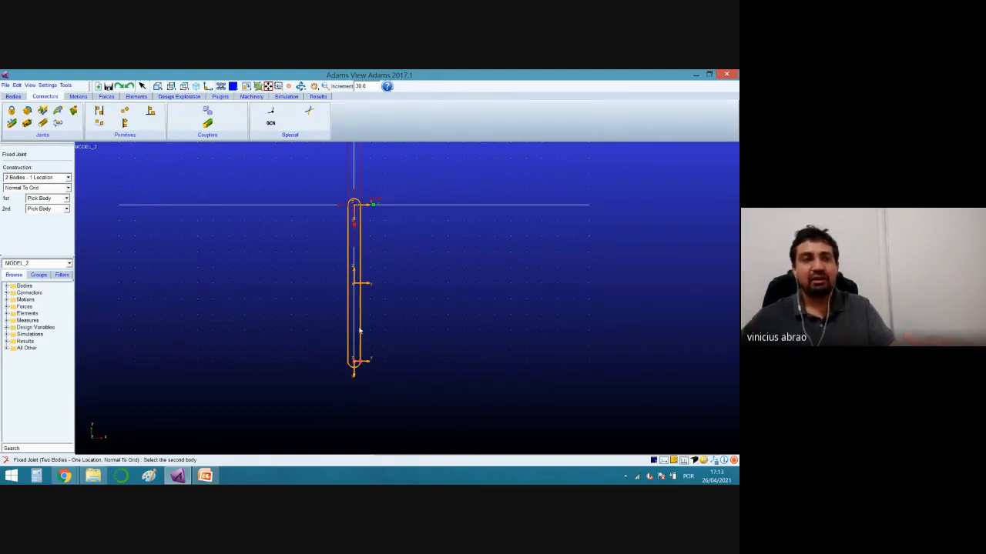
click(421, 375)
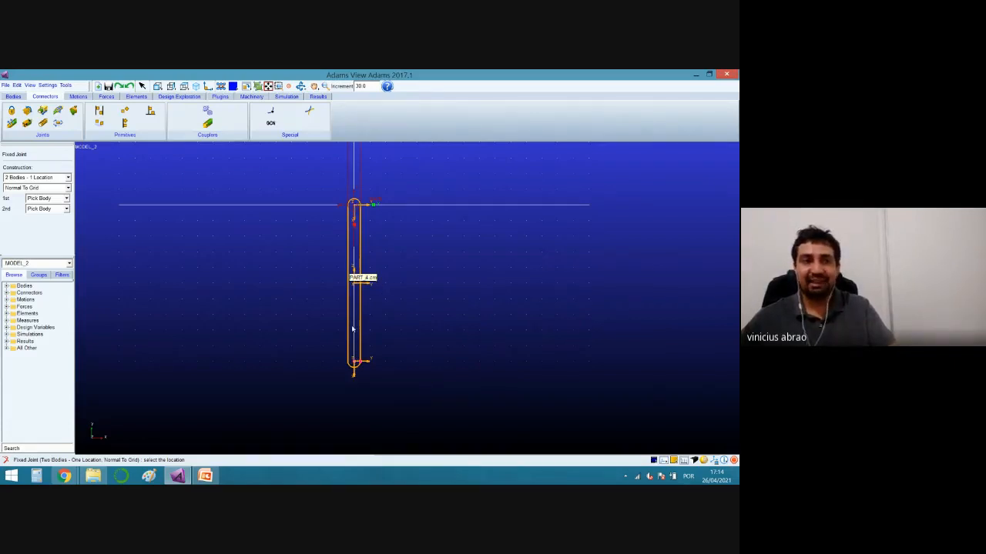
click(28, 123)
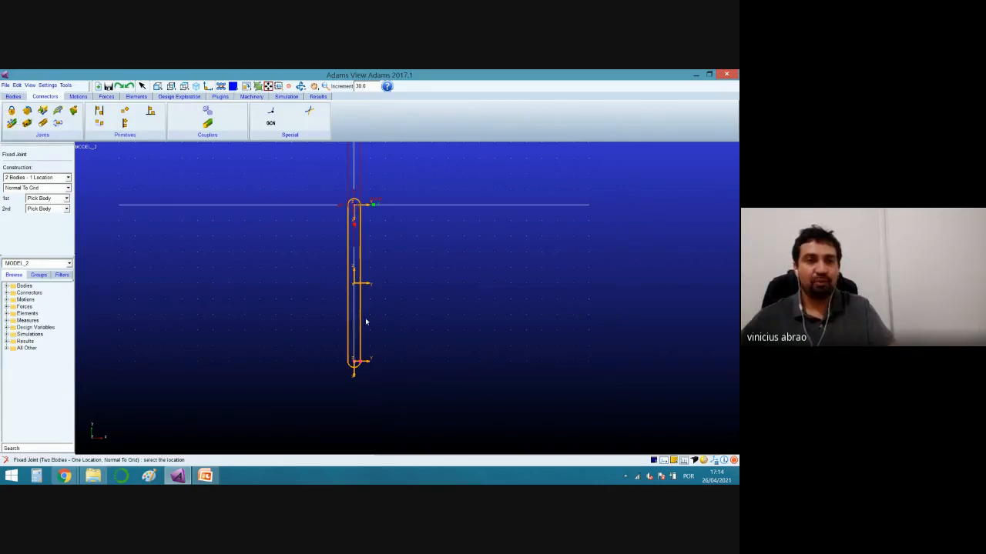
click(354, 362)
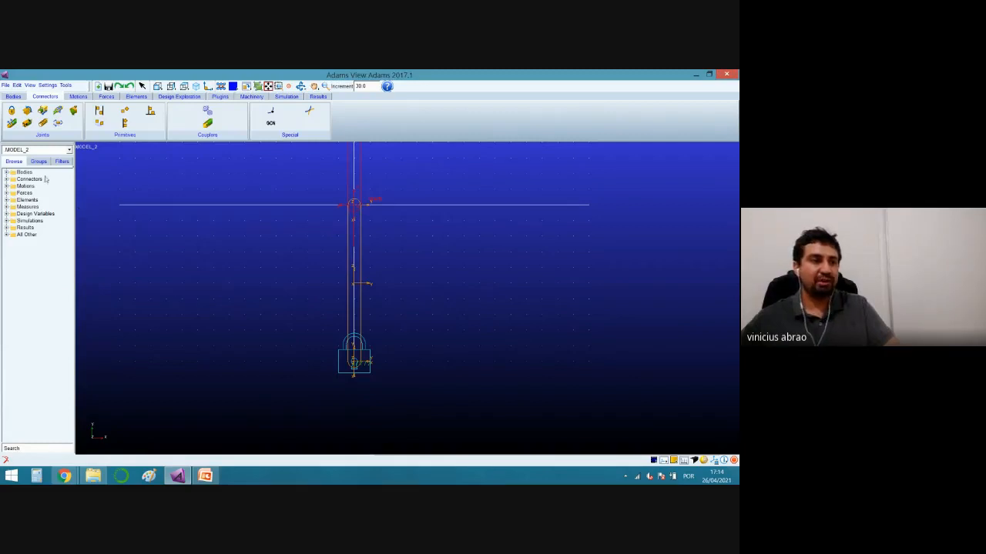
Delete the fixed joint between the lower link and ground.
click(7, 179)
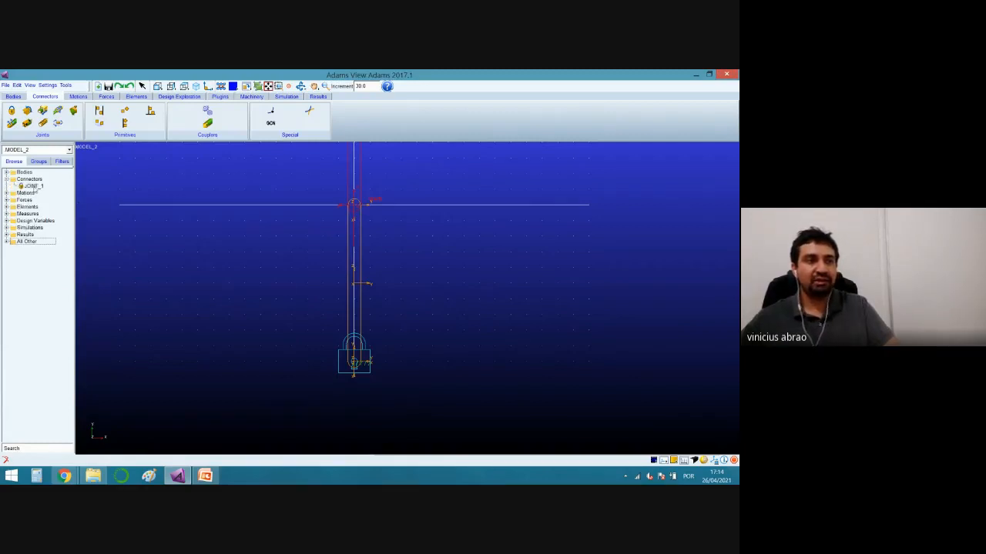
right_click(34, 187)
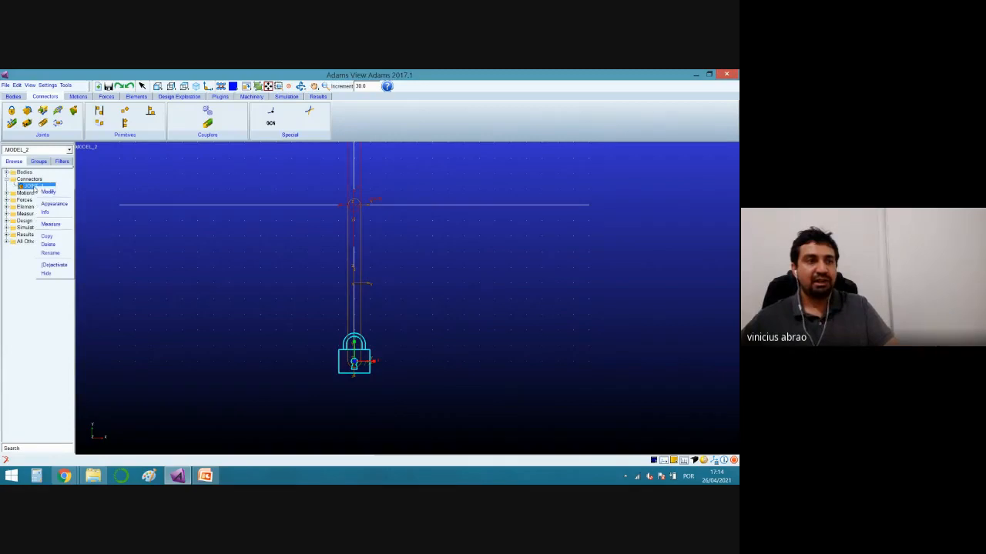
click(49, 244)
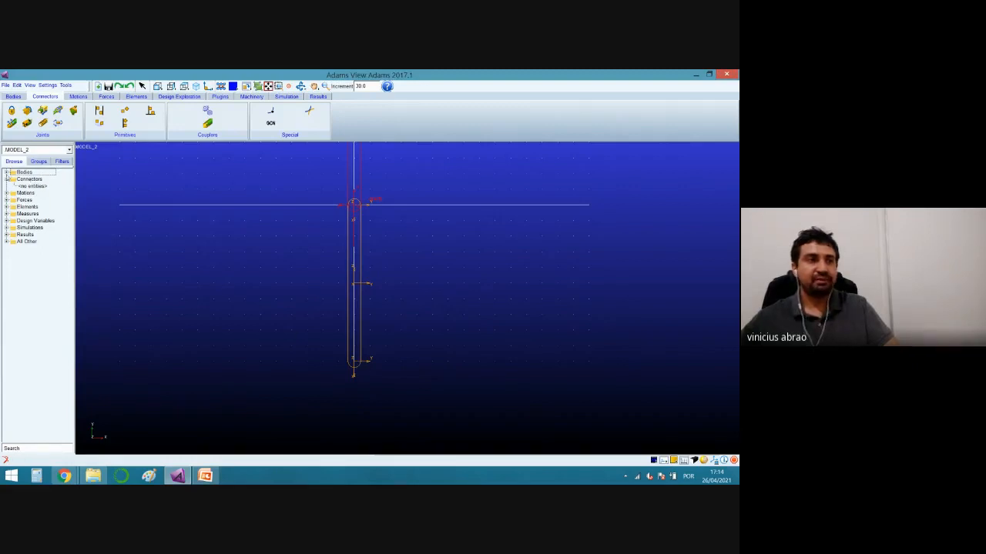
Delete the third link, PART_4, from the model's bodies.
click(6, 172)
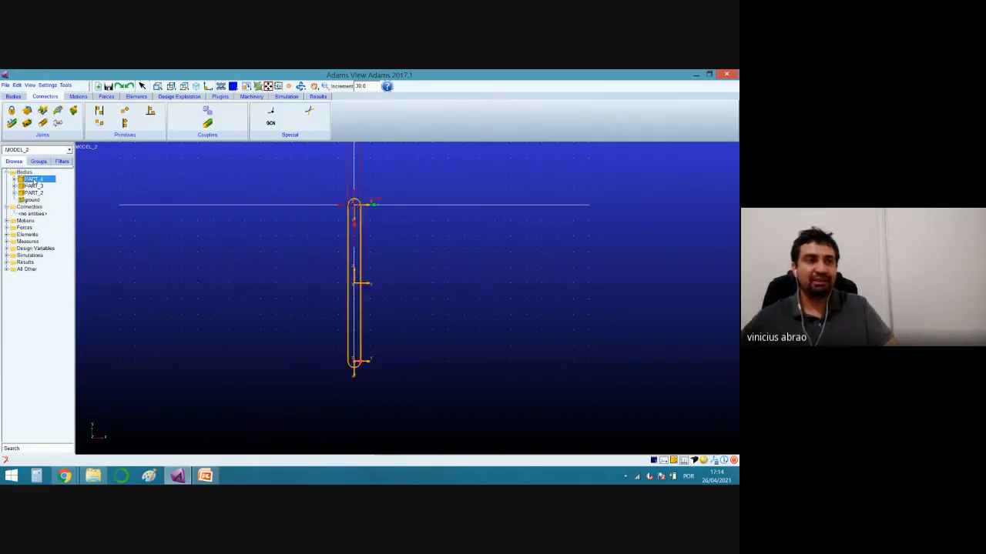
right_click(32, 182)
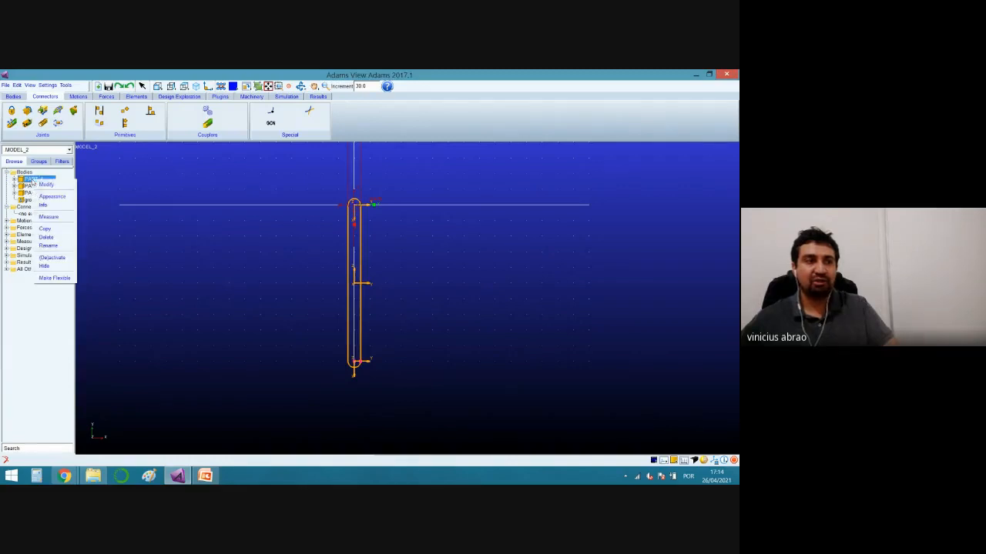
click(46, 237)
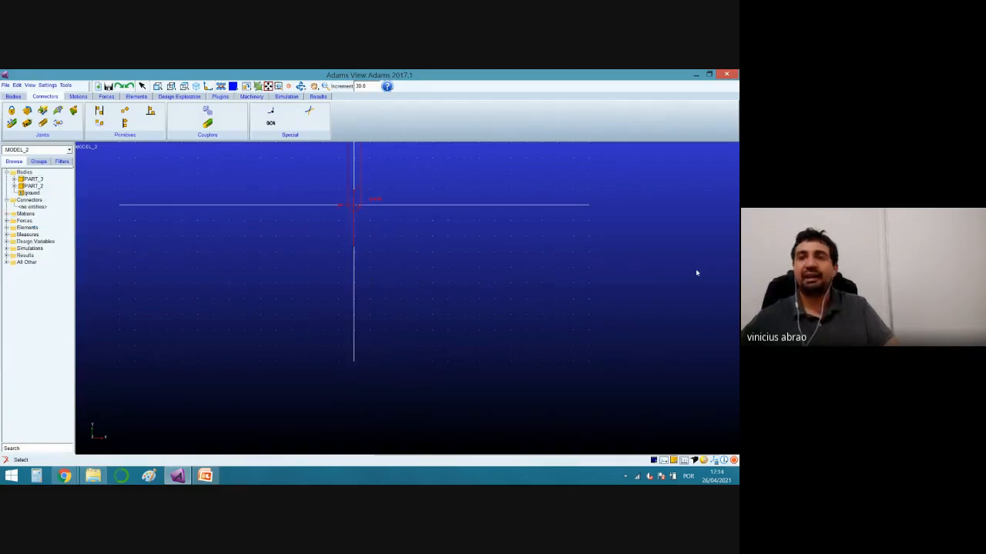
key(t)
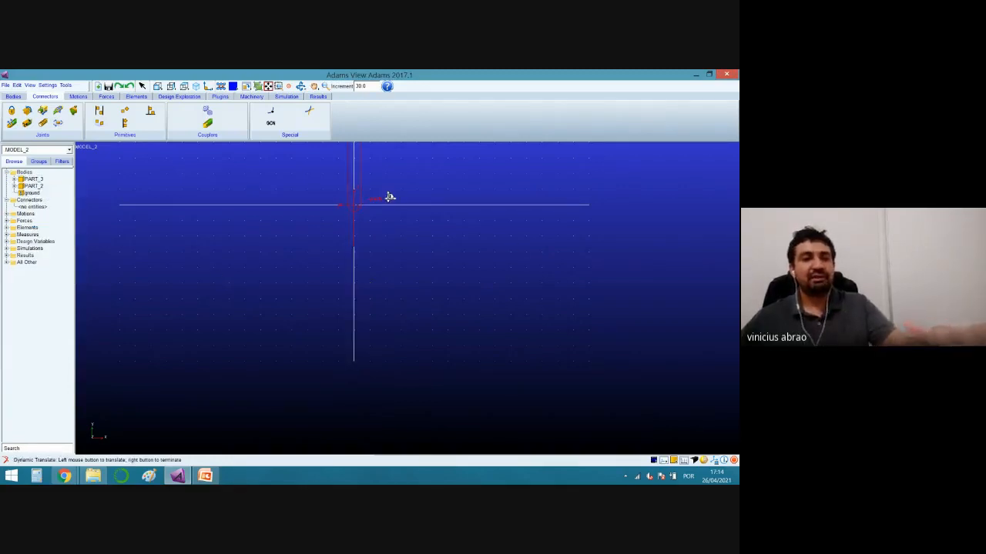
drag(391, 193, 390, 394)
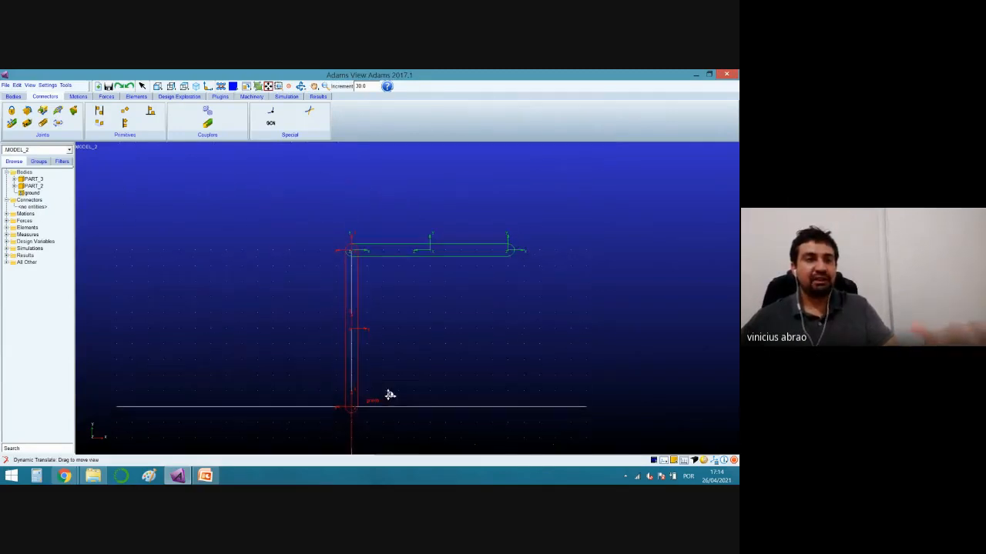
click(28, 112)
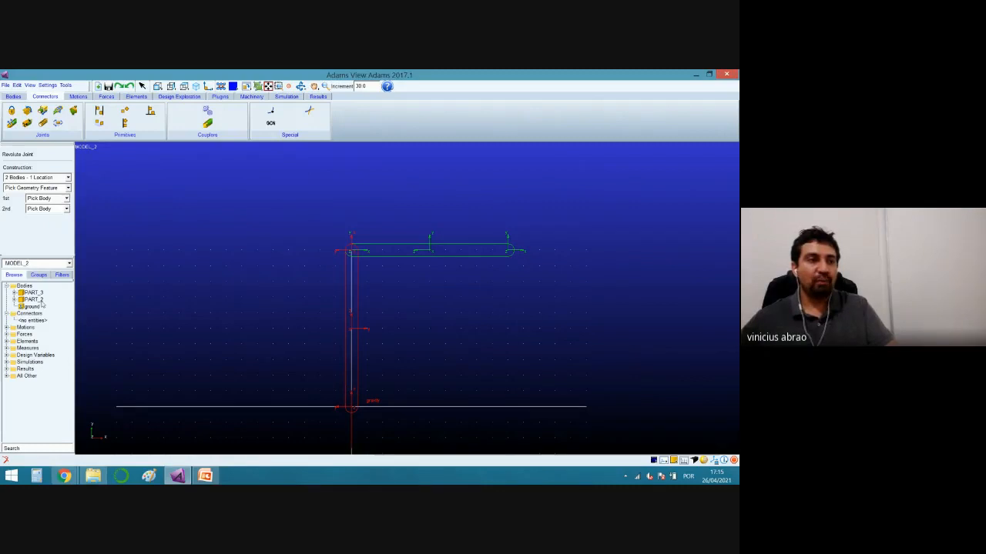
click(350, 374)
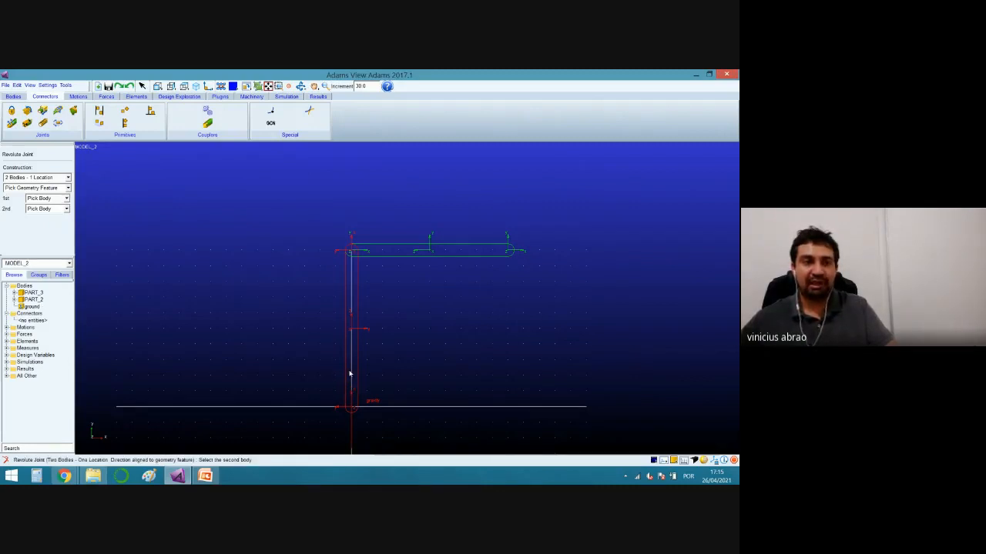
click(387, 391)
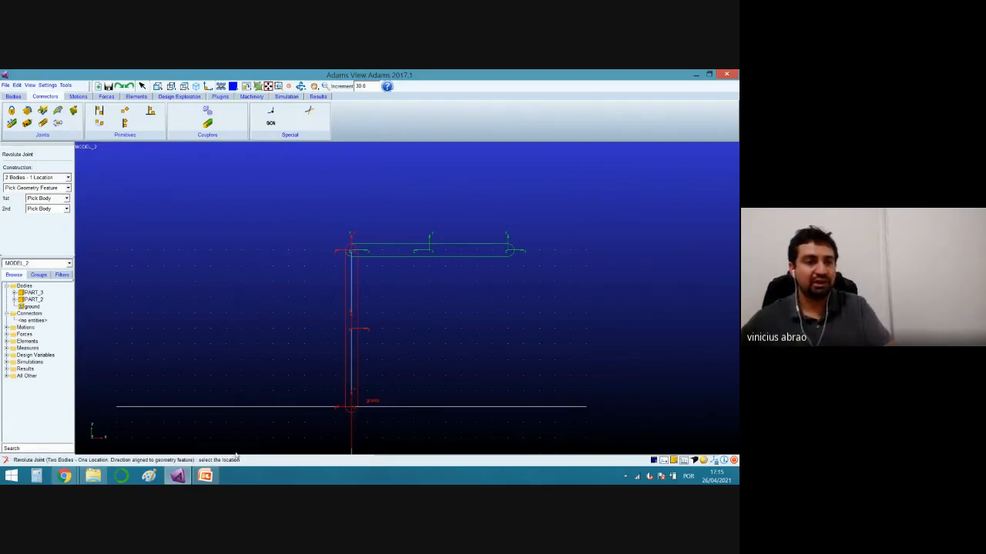
click(351, 407)
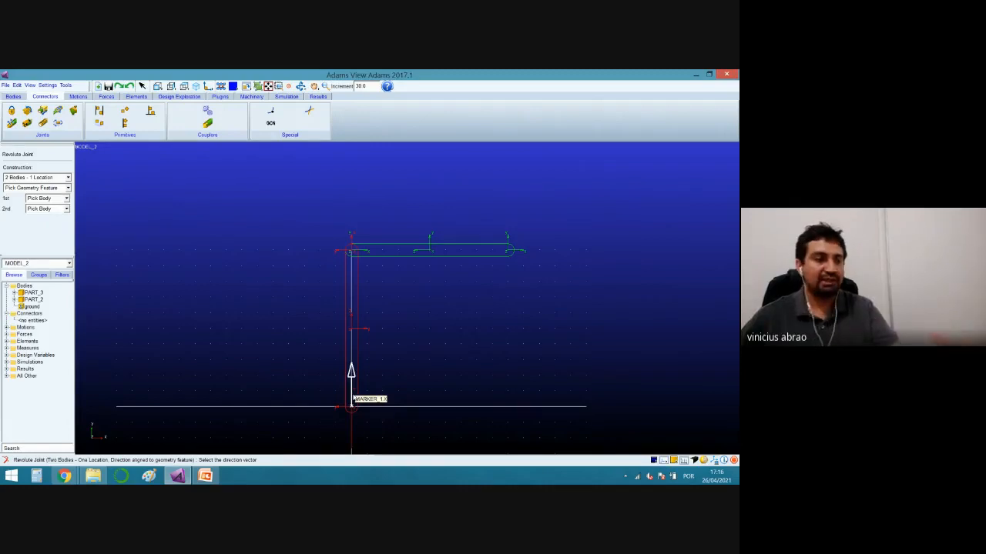
click(352, 399)
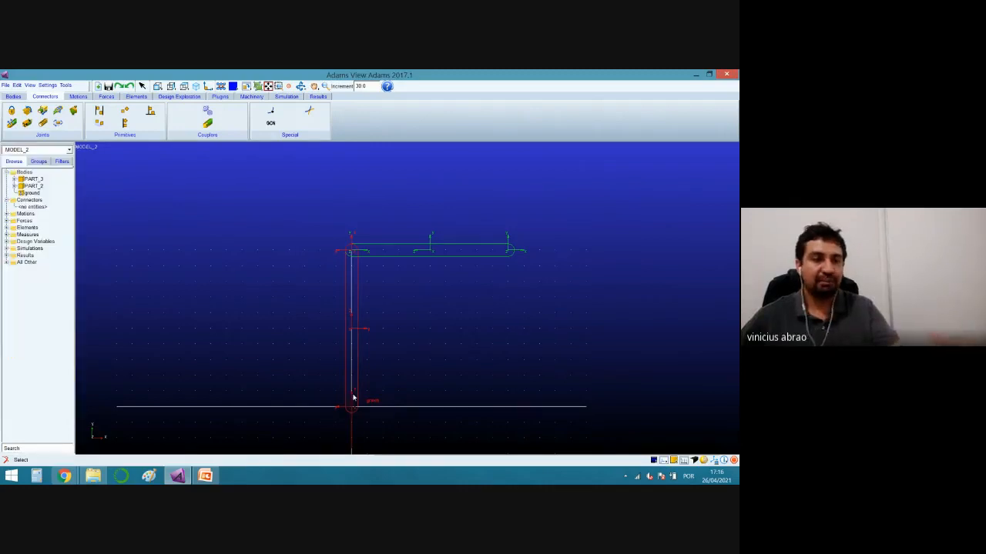
Examine where the end markers of PART_2 and PART_3 and the centre-of-mass marker of PART_2 sit on the links.
click(14, 187)
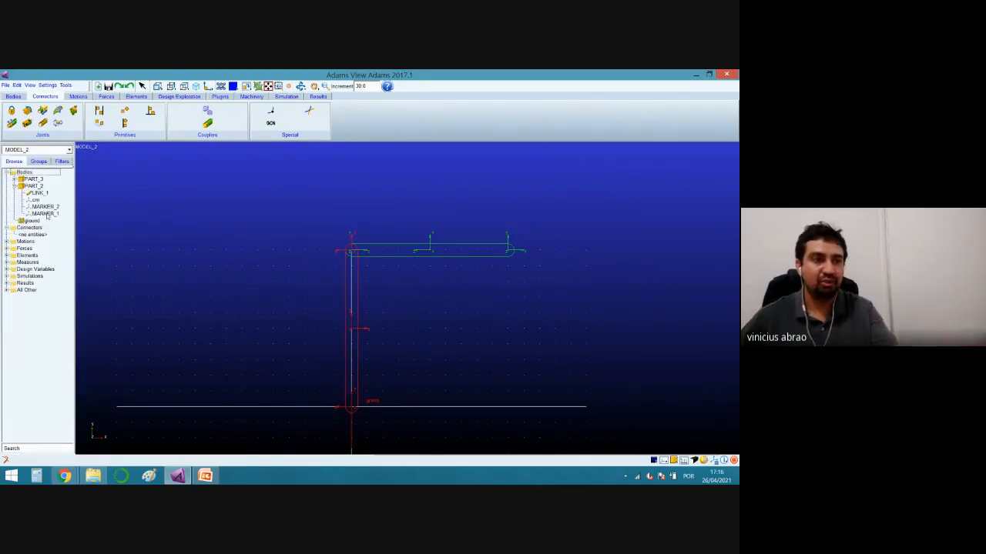
click(44, 214)
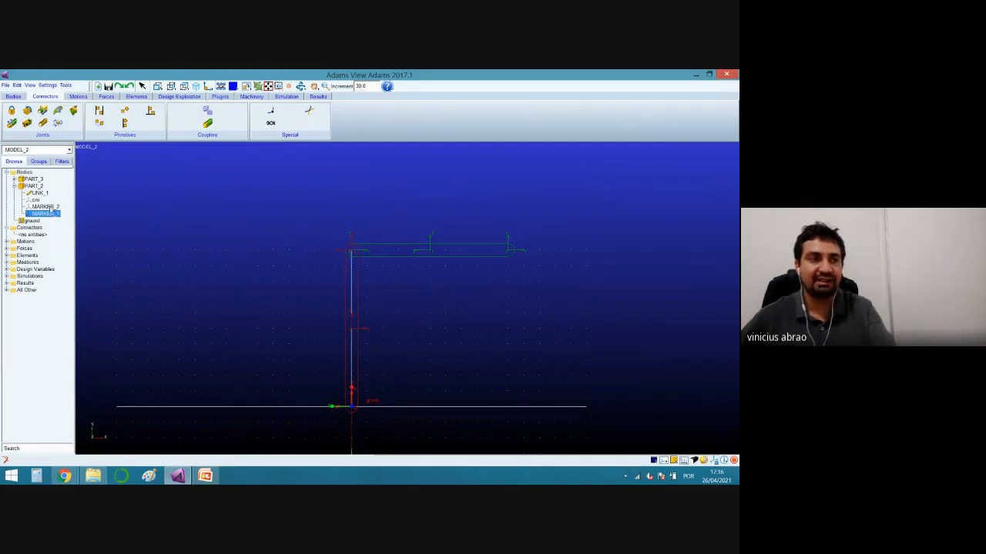
click(45, 206)
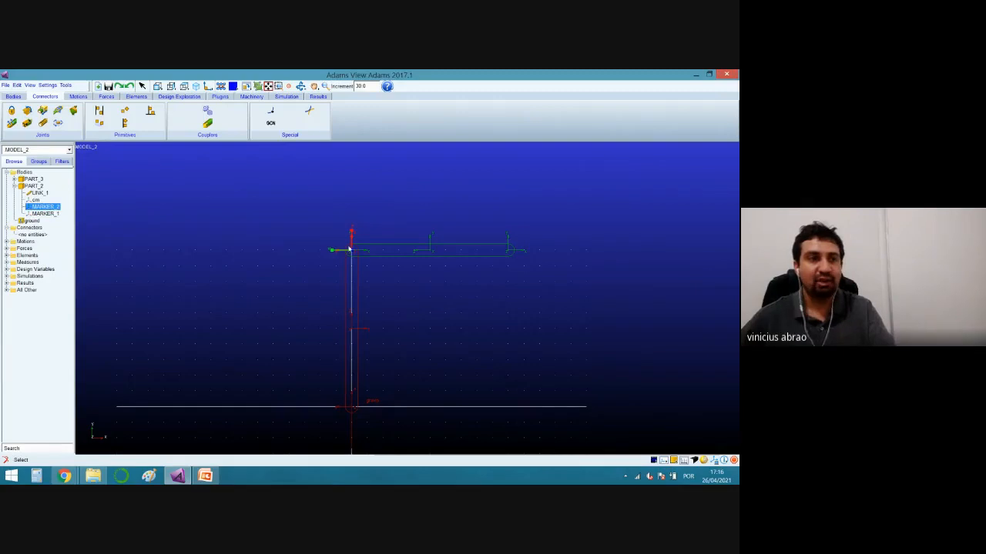
click(37, 200)
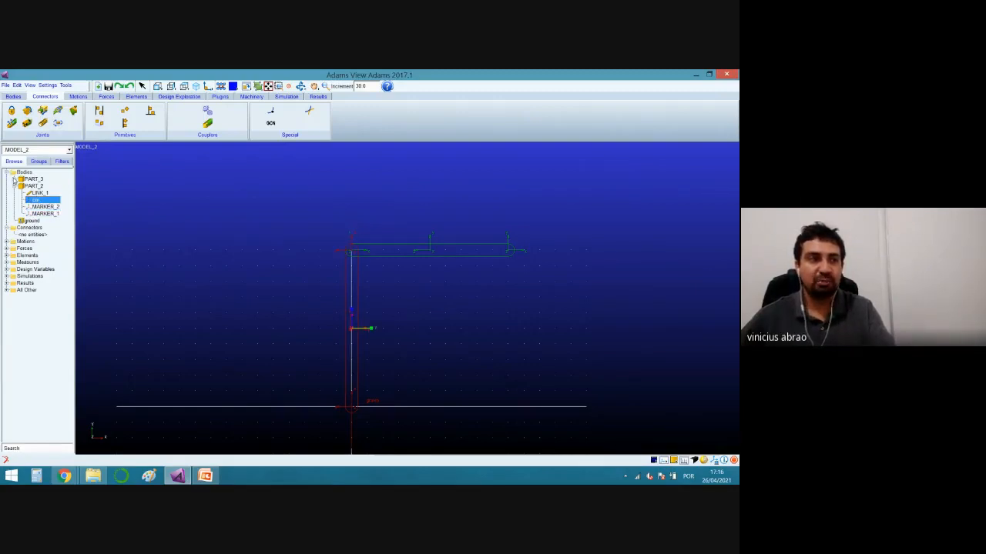
click(14, 178)
click(44, 206)
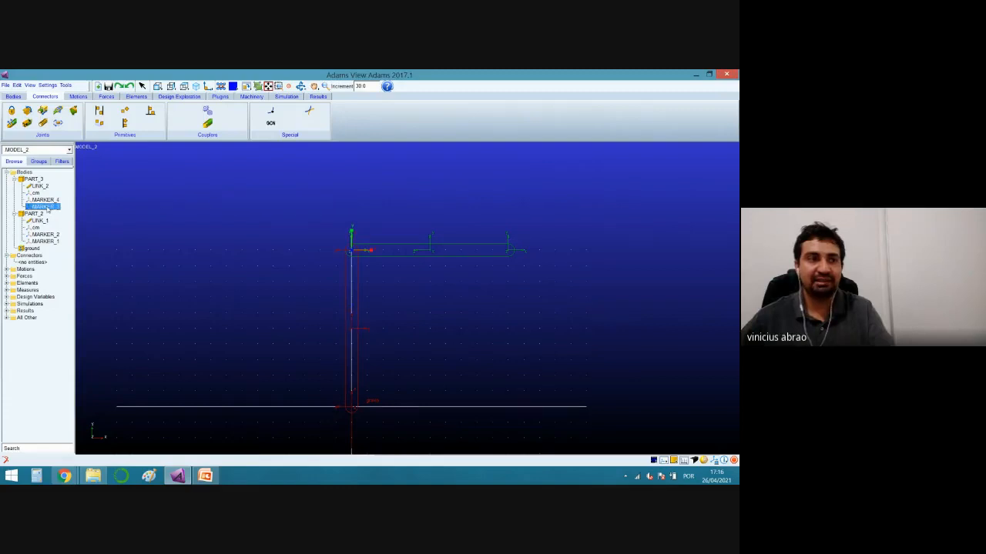
click(50, 201)
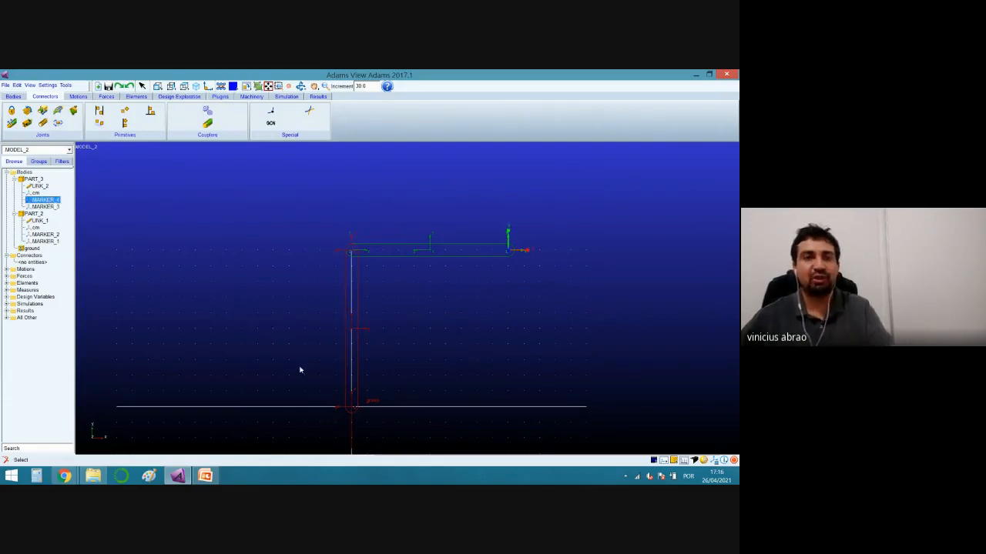
click(44, 241)
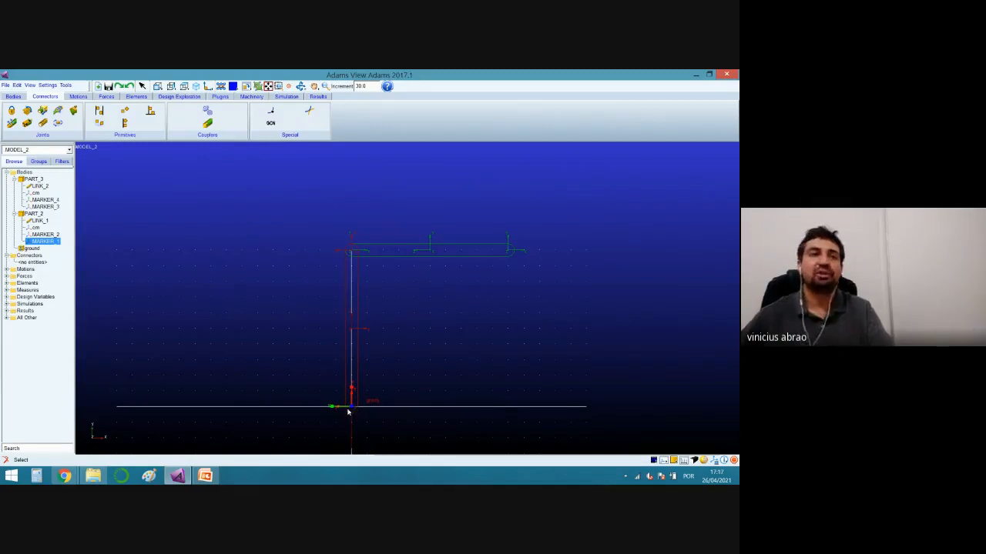
Connect the vertical link PART_2 to ground with a revolute joint at PART_2.MARKER_1, with its axis along MARKER_1.X.
click(27, 112)
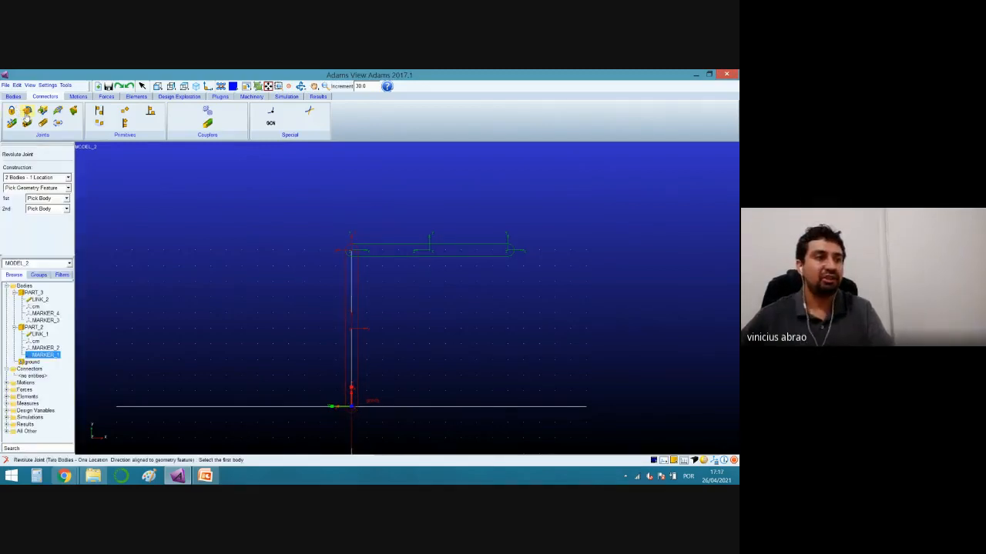
click(354, 371)
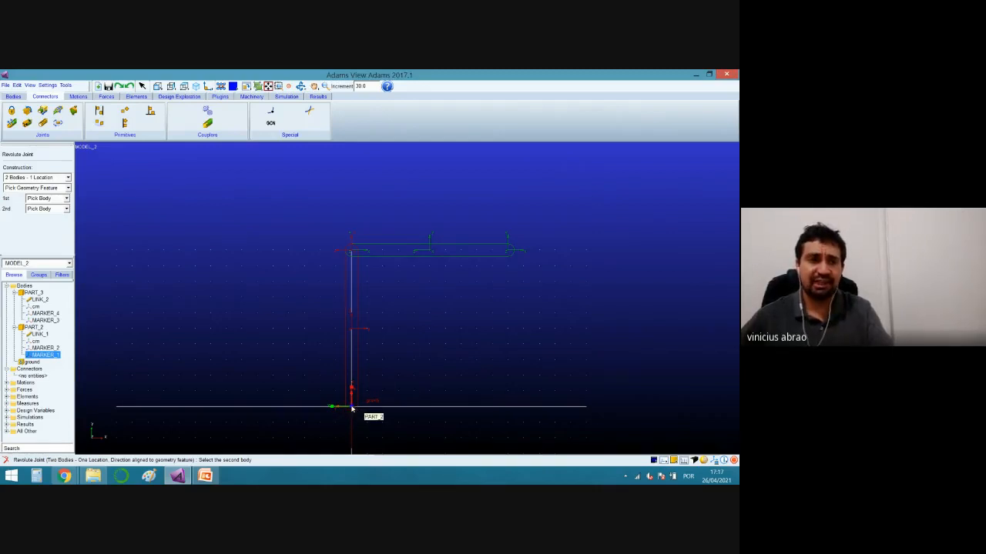
click(377, 390)
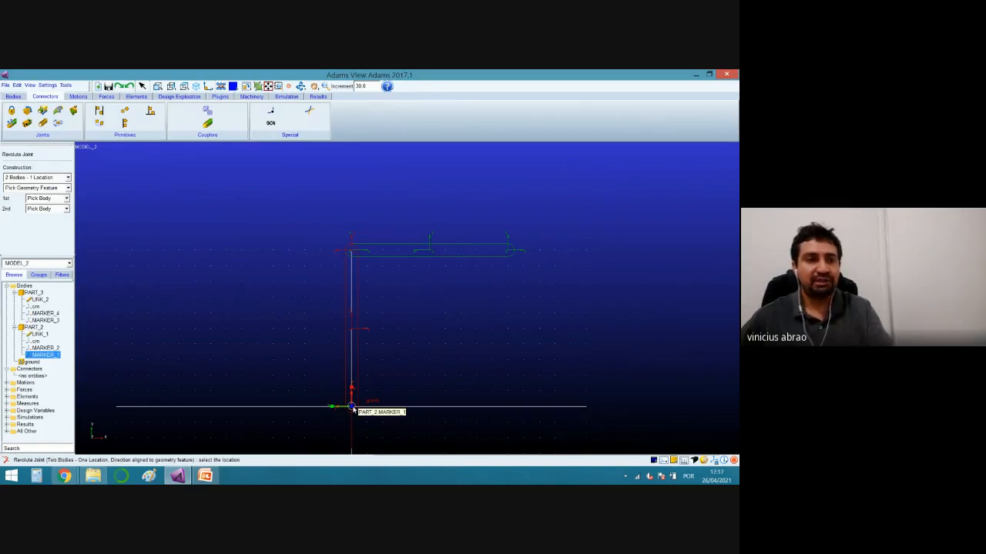
right_click(352, 409)
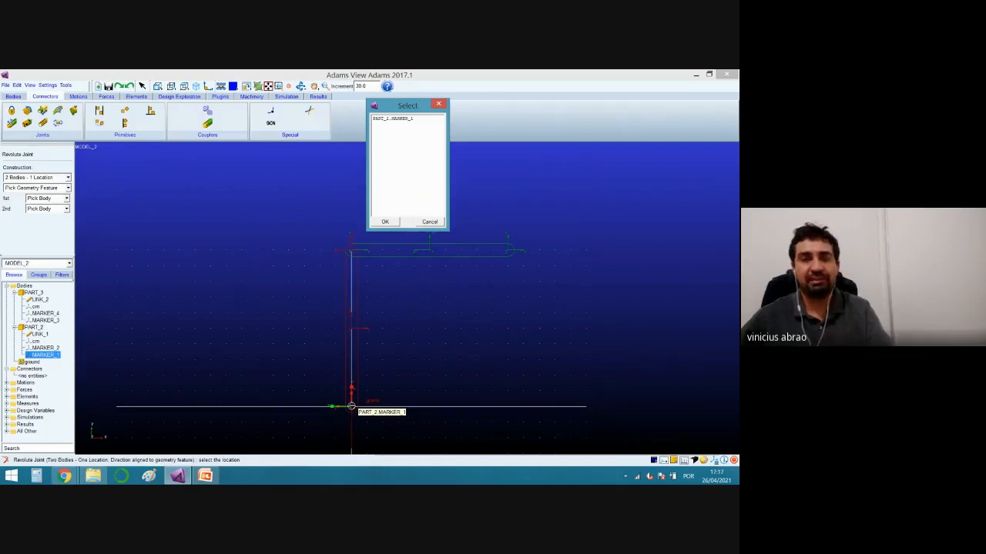
click(429, 222)
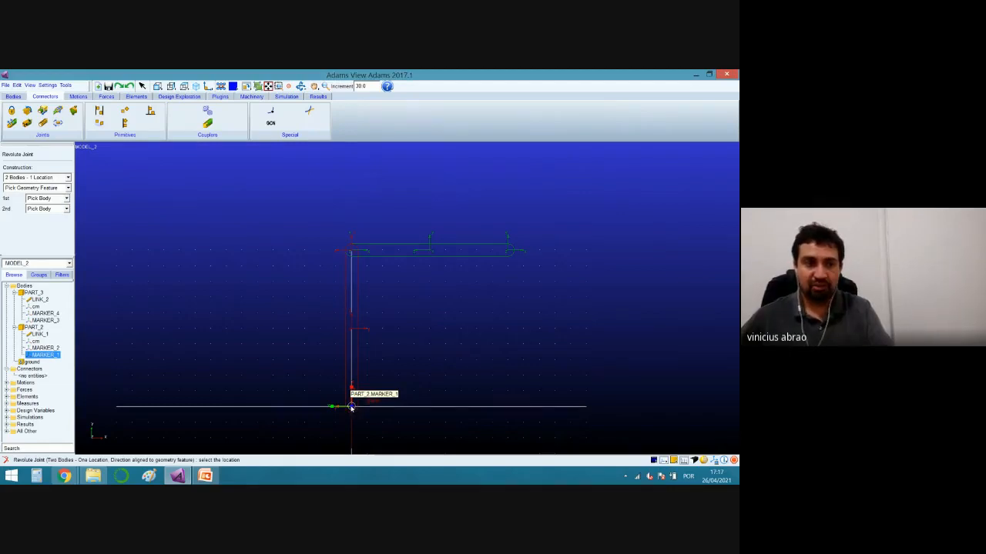
click(351, 407)
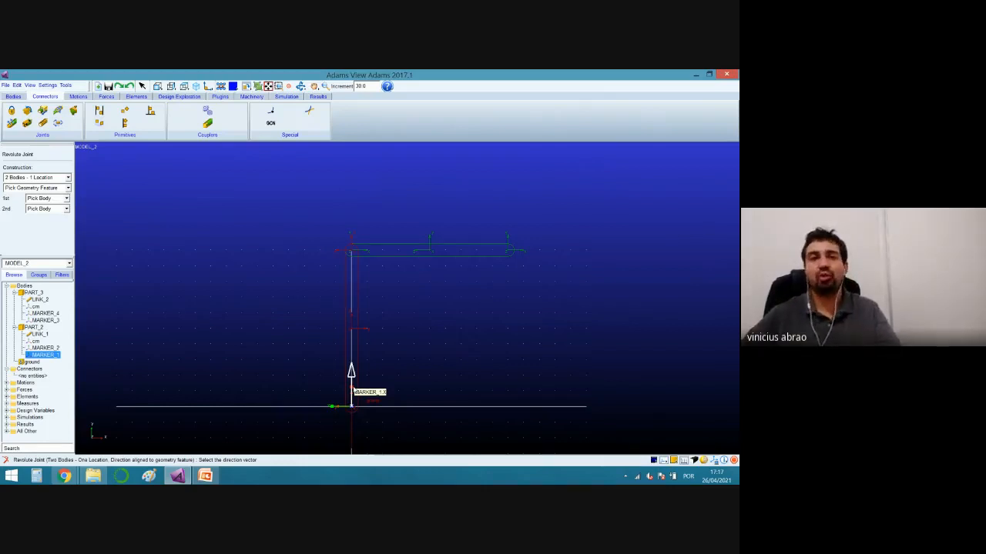
click(352, 391)
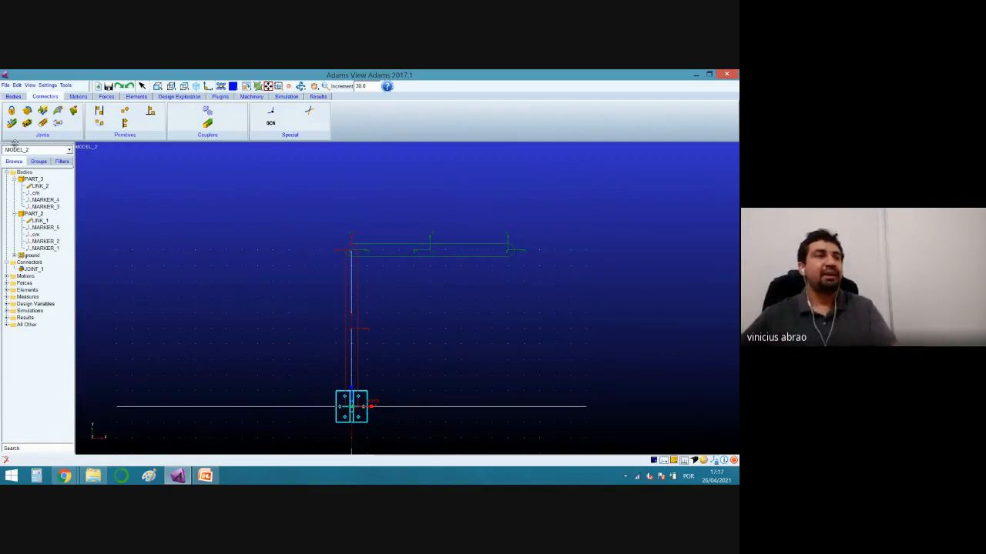
Connect the horizontal link PART_3 to PART_2 with a translational joint at PART_3.MARKER_3, directed along MARKER_3.X.
click(43, 110)
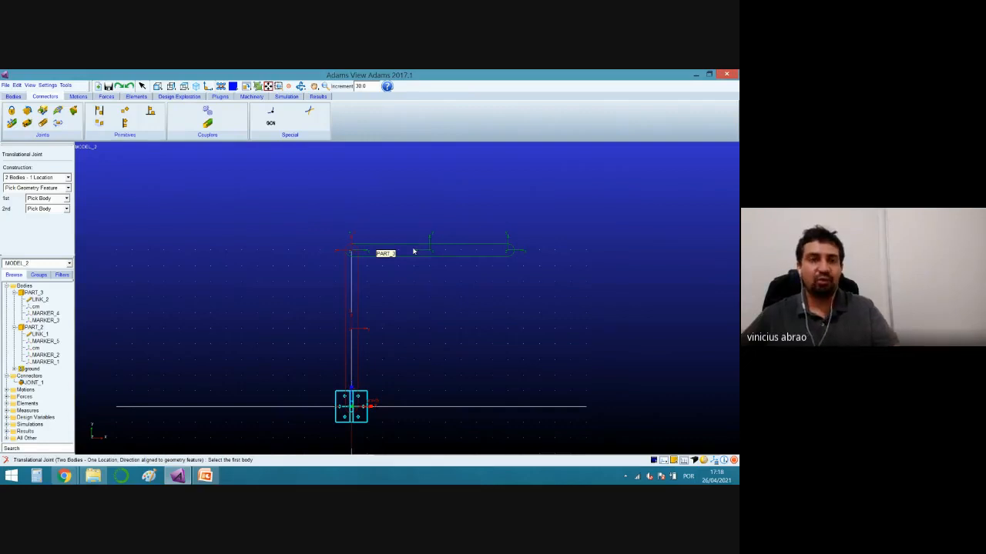
click(414, 251)
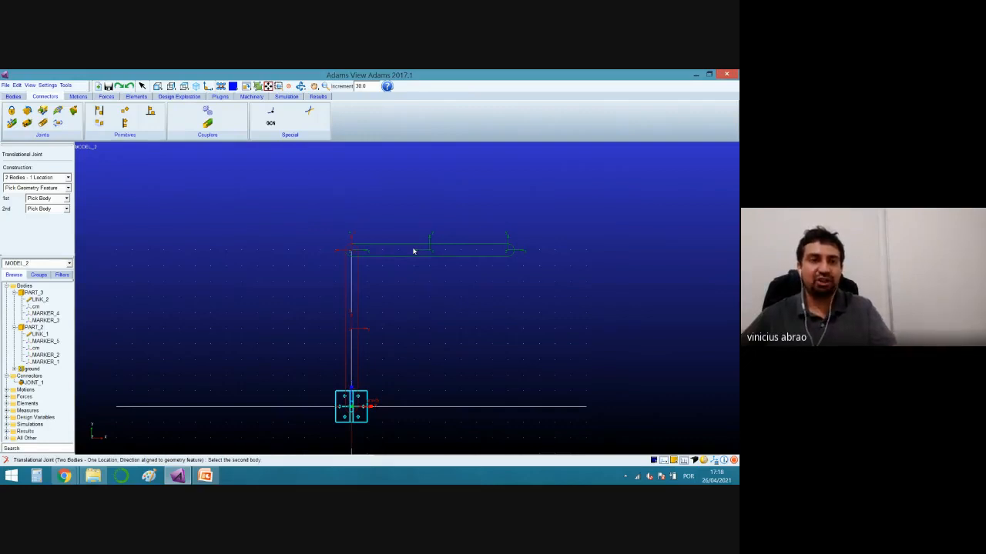
click(349, 295)
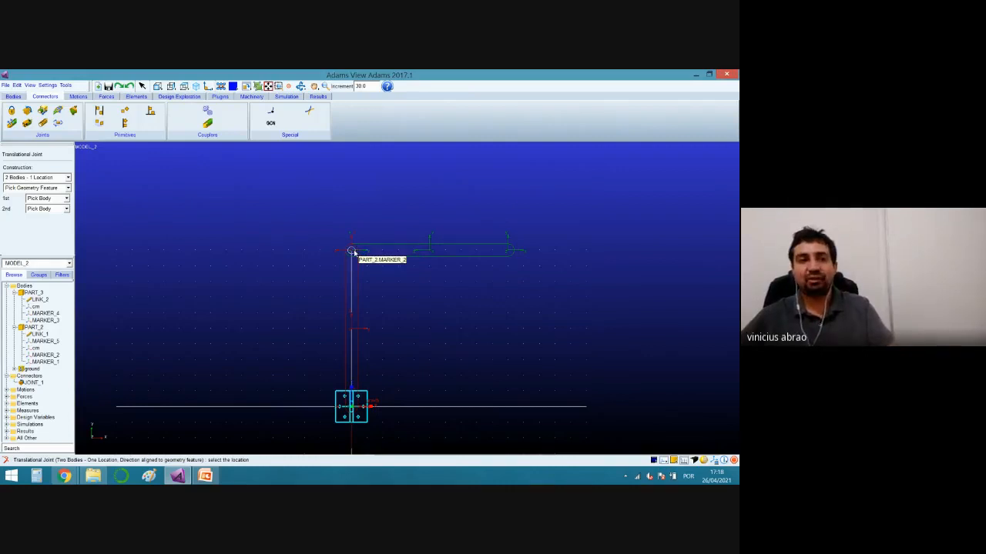
right_click(352, 251)
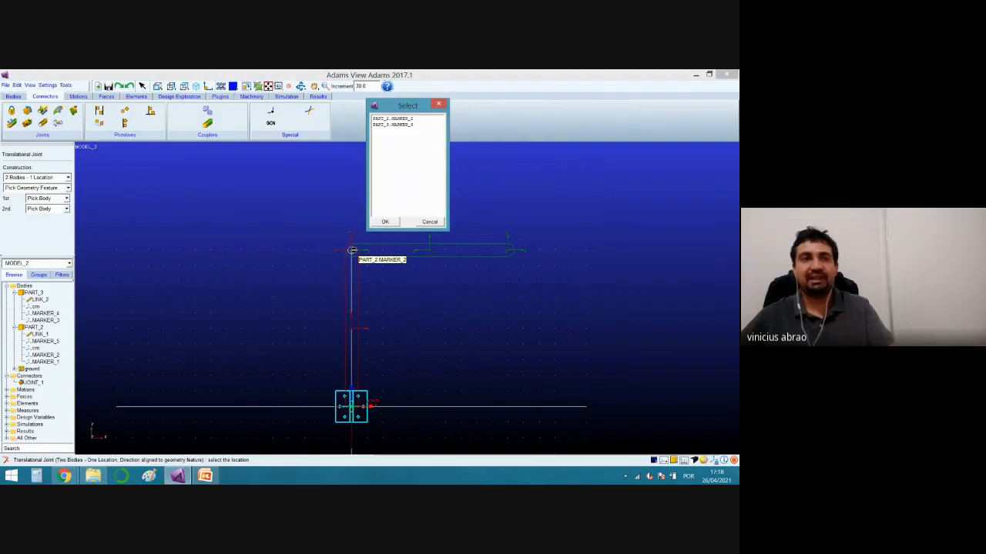
click(416, 125)
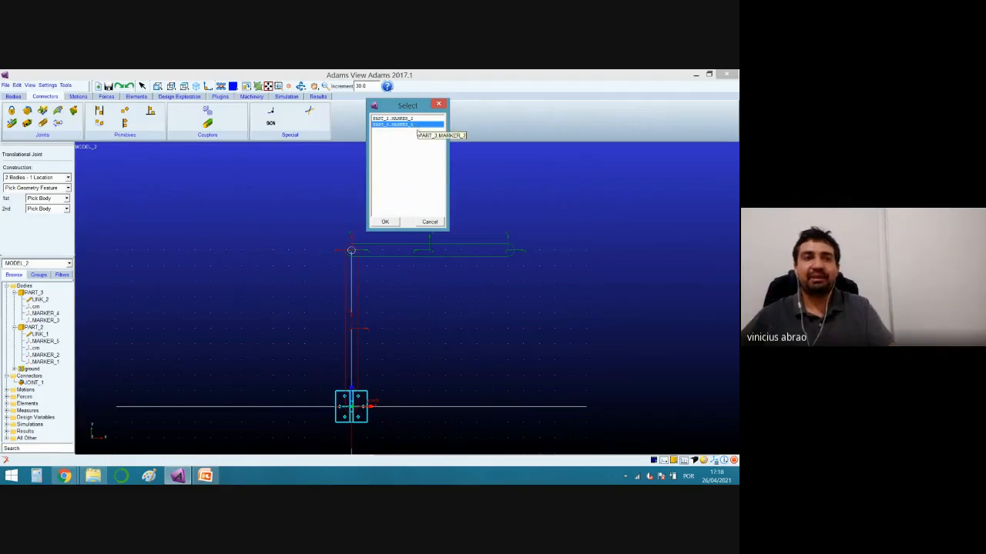
click(384, 222)
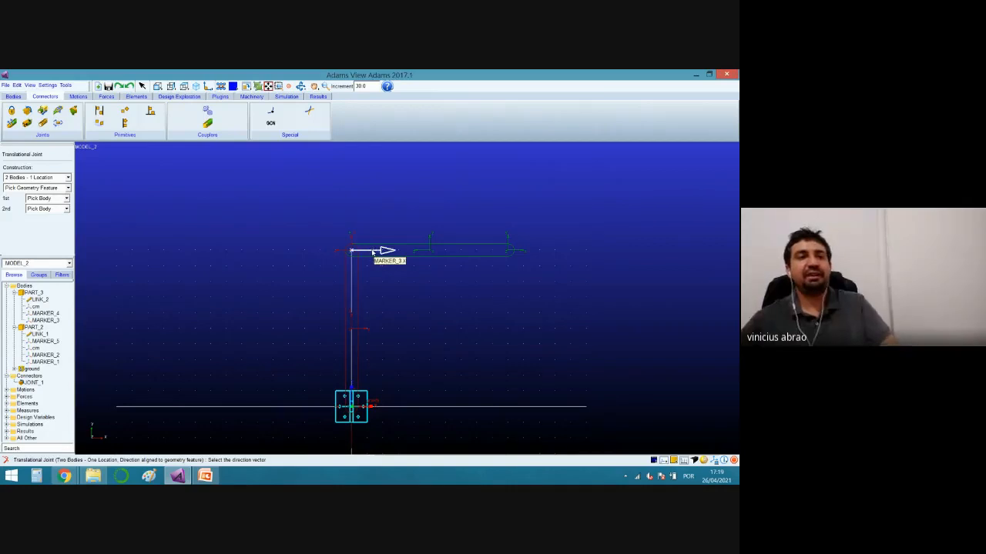
click(372, 252)
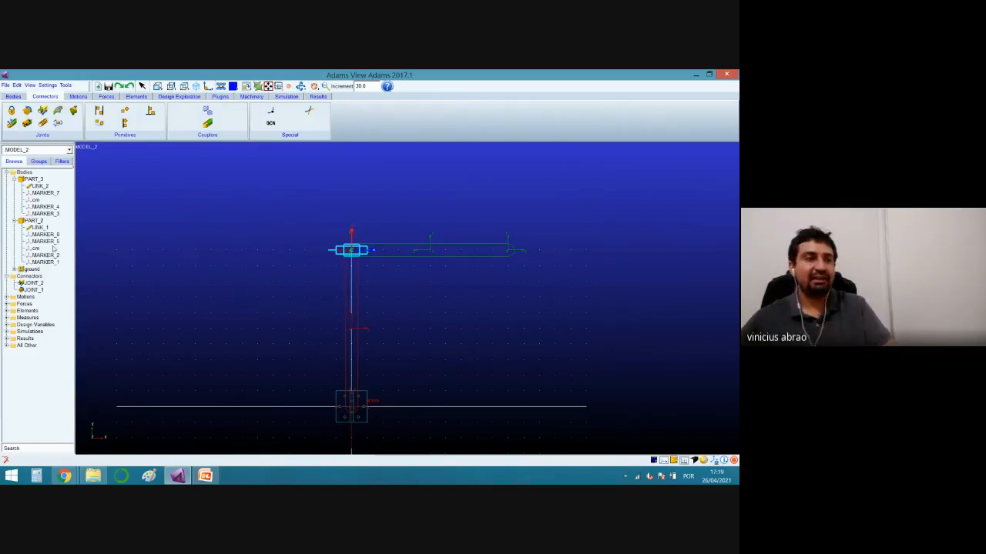
click(27, 112)
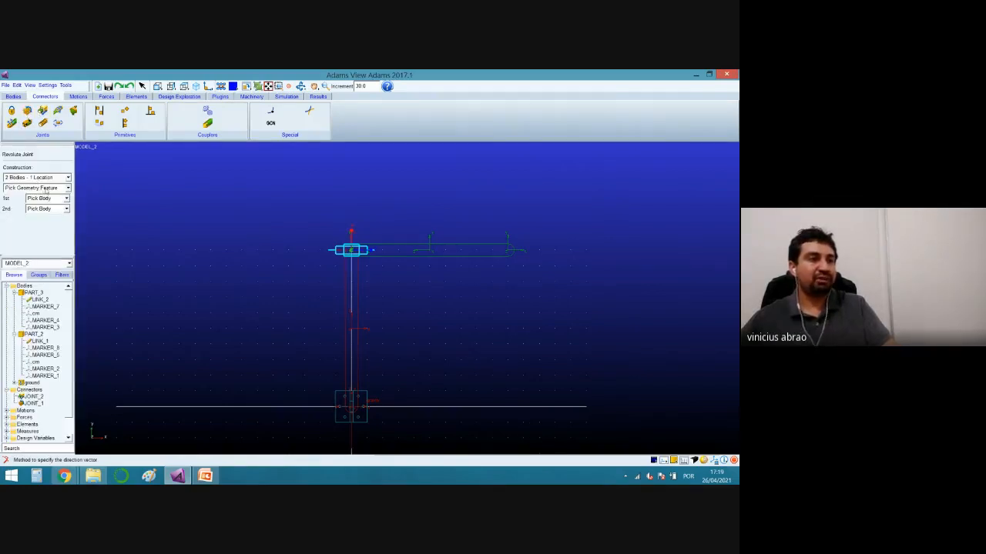
click(46, 188)
click(40, 196)
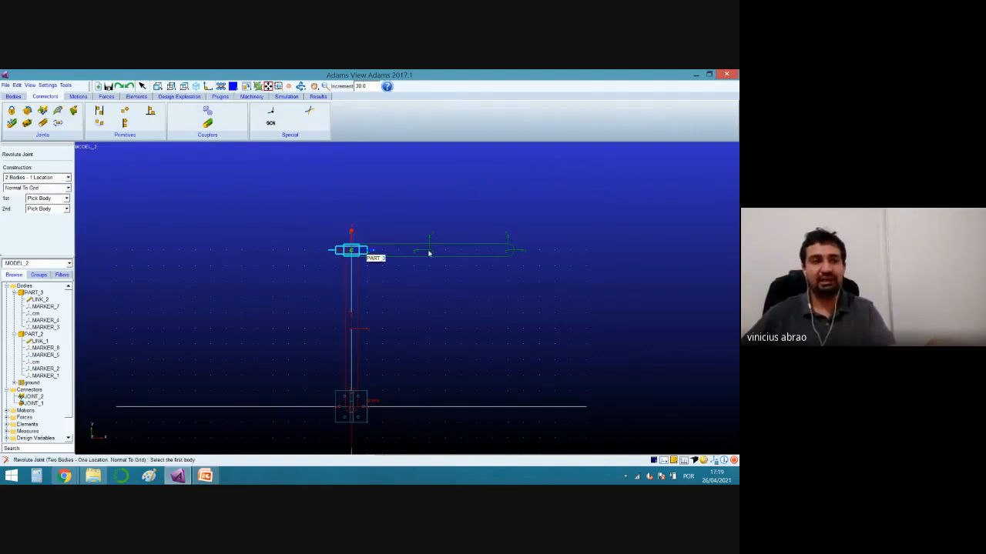
key(Escape)
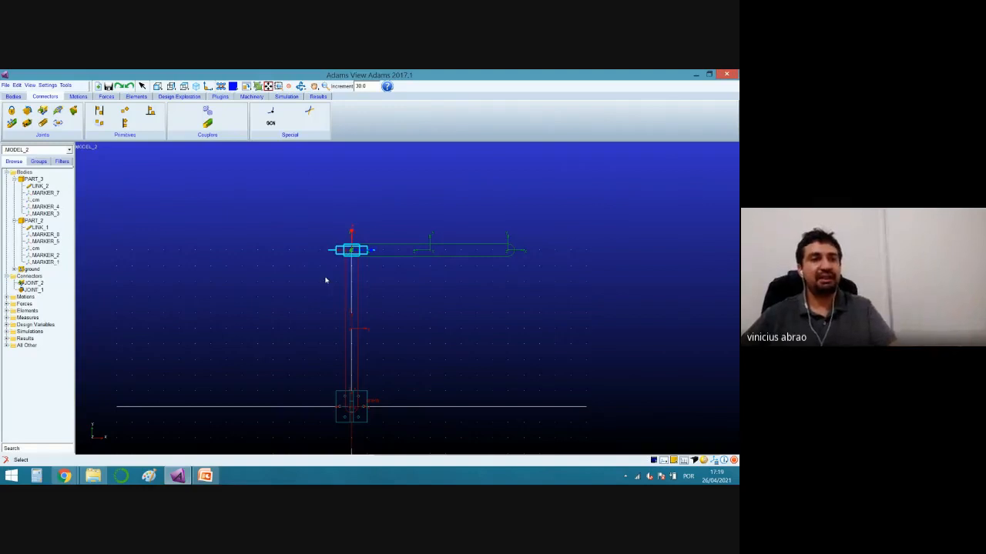
click(326, 279)
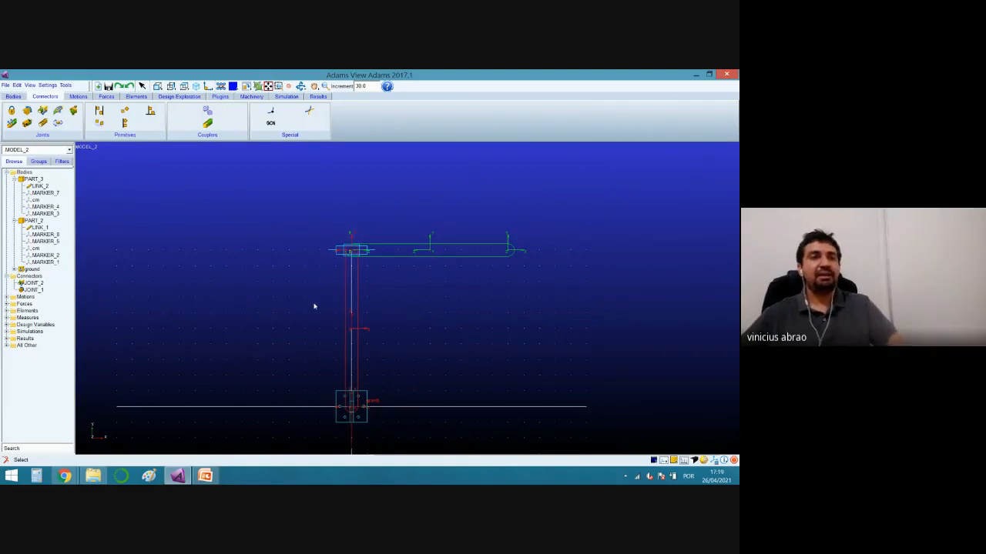
Inspect the two links in shaded display and return the view to wireframe.
right_click(409, 306)
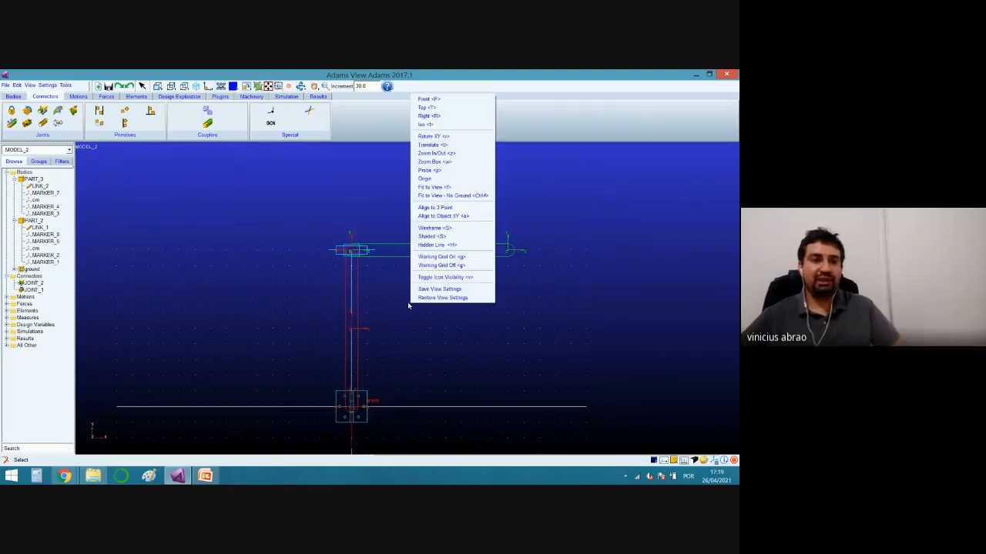
click(445, 241)
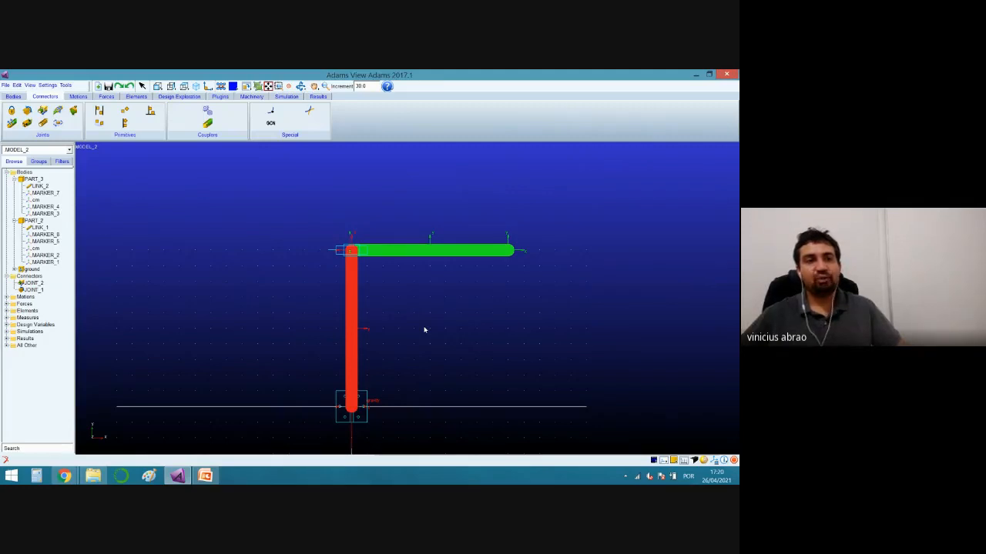
right_click(447, 322)
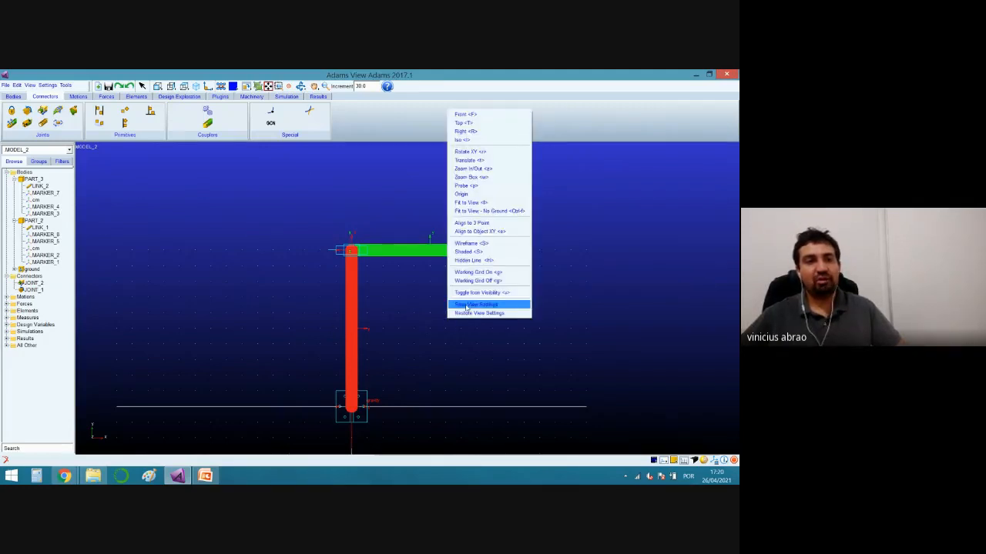
click(482, 248)
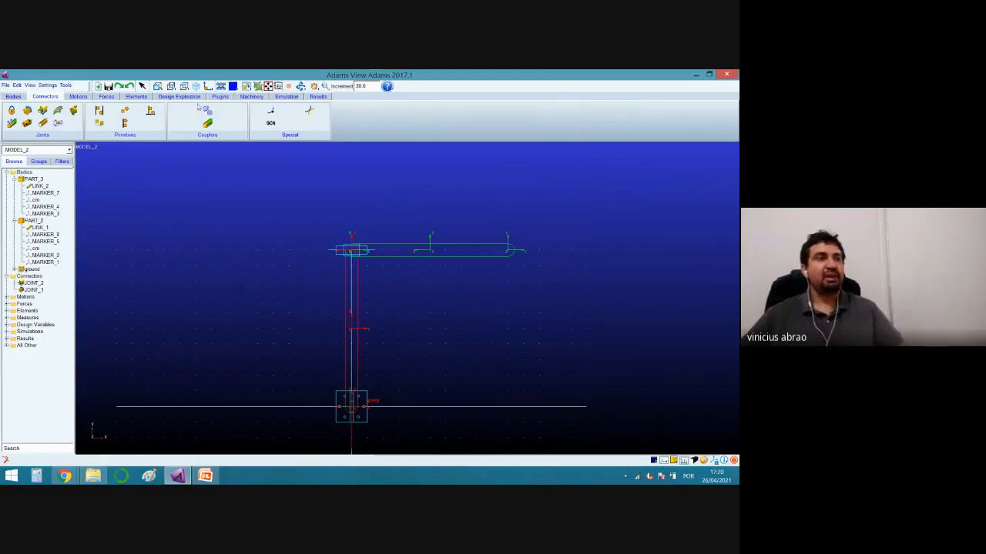
Apply a rotational joint motion with a speed of 30.0 to the revolute joint JOINT_1 at the arm's base.
click(78, 97)
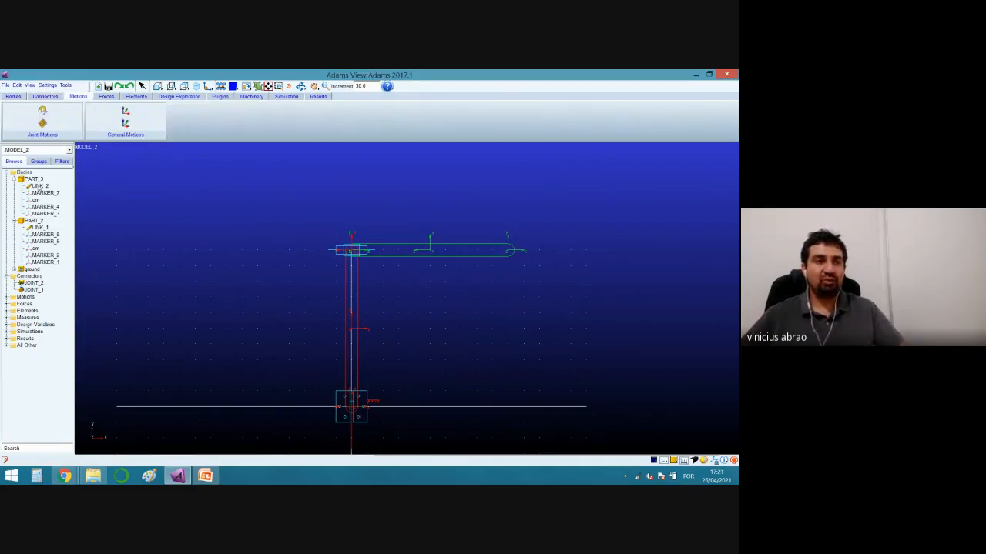
click(43, 126)
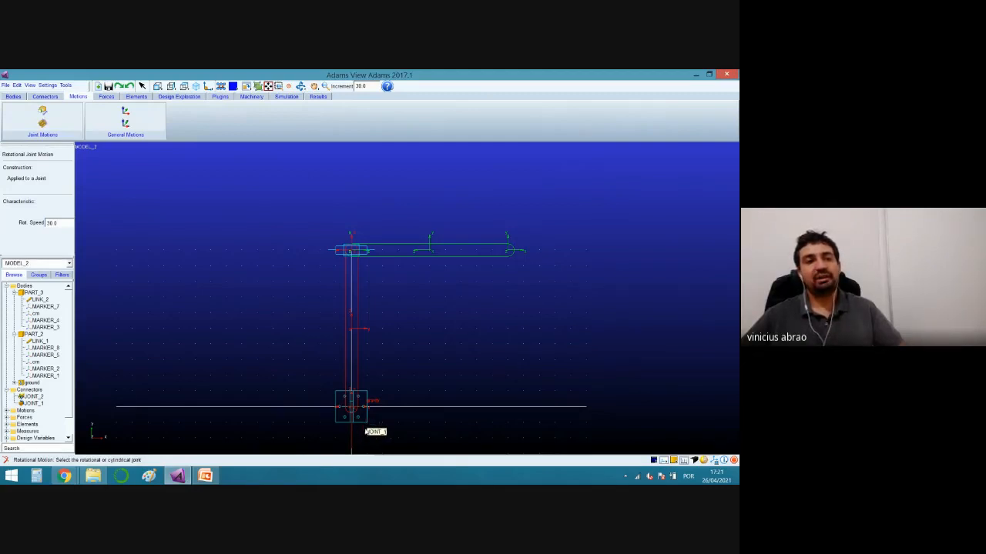
click(357, 401)
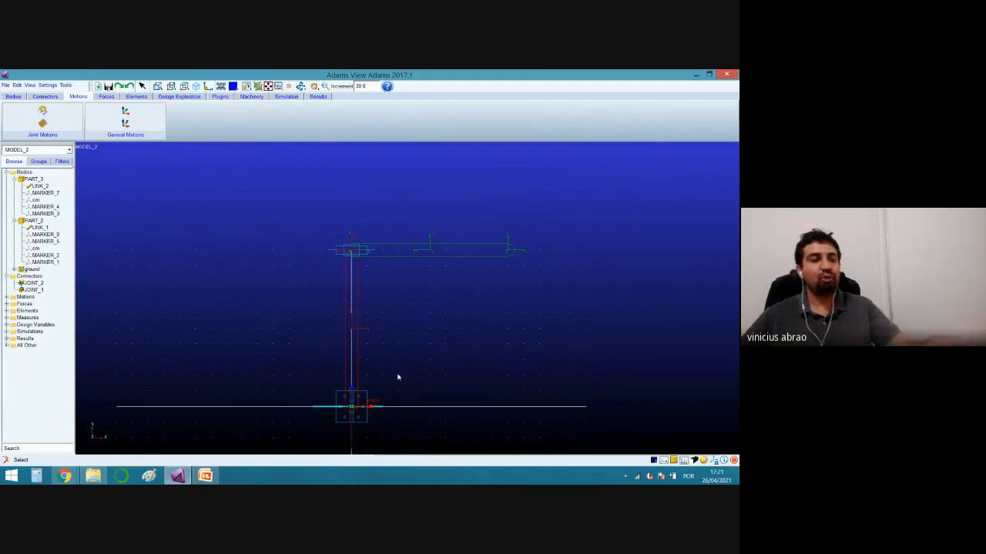
Apply a translational joint motion with a speed of 10.0 to JOINT_2, between the vertical and horizontal links.
key(r)
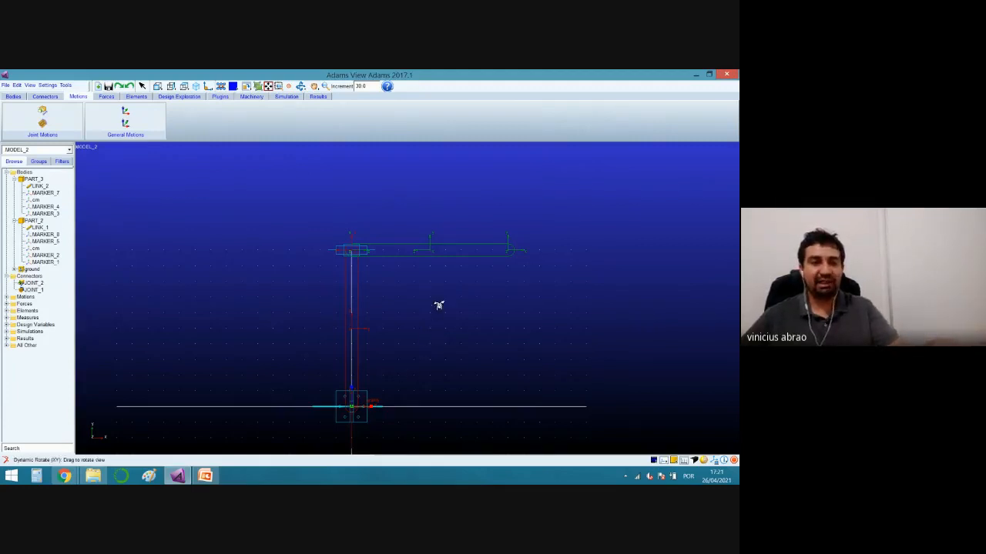
drag(438, 306, 439, 336)
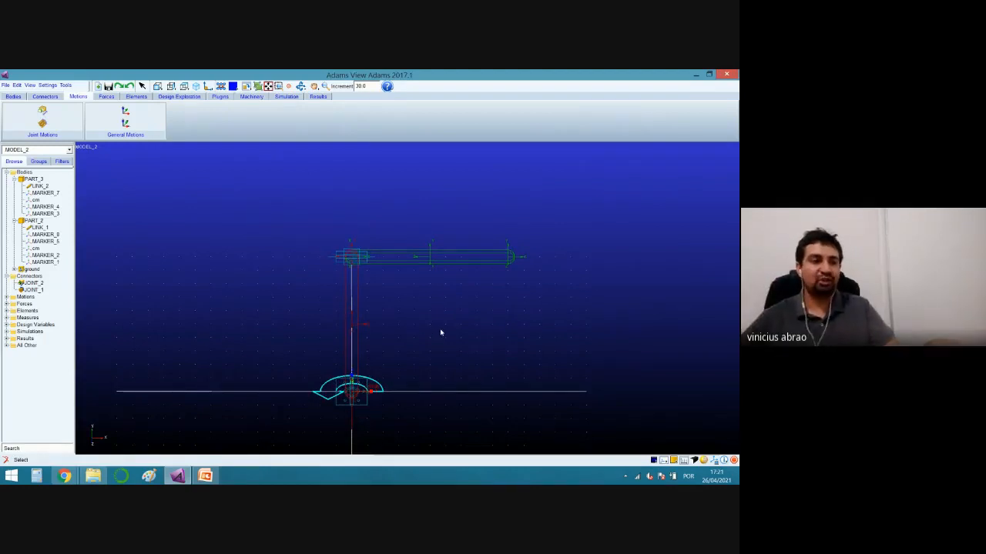
key(r)
drag(427, 339, 491, 341)
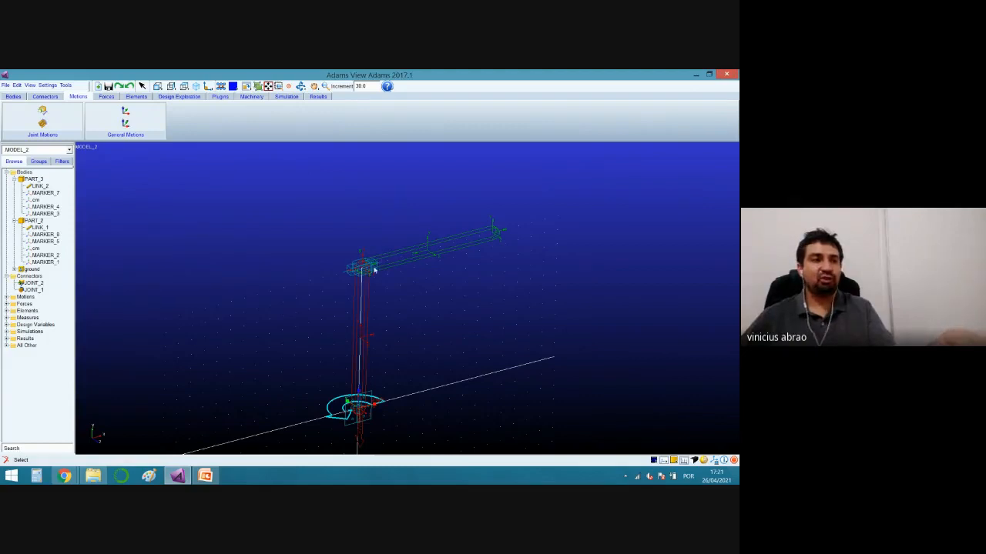
click(46, 117)
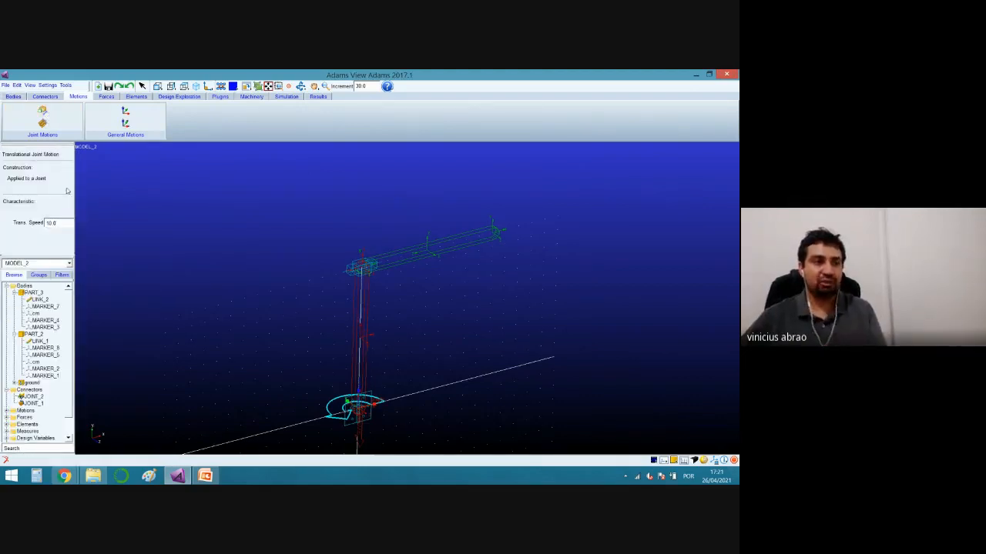
click(365, 268)
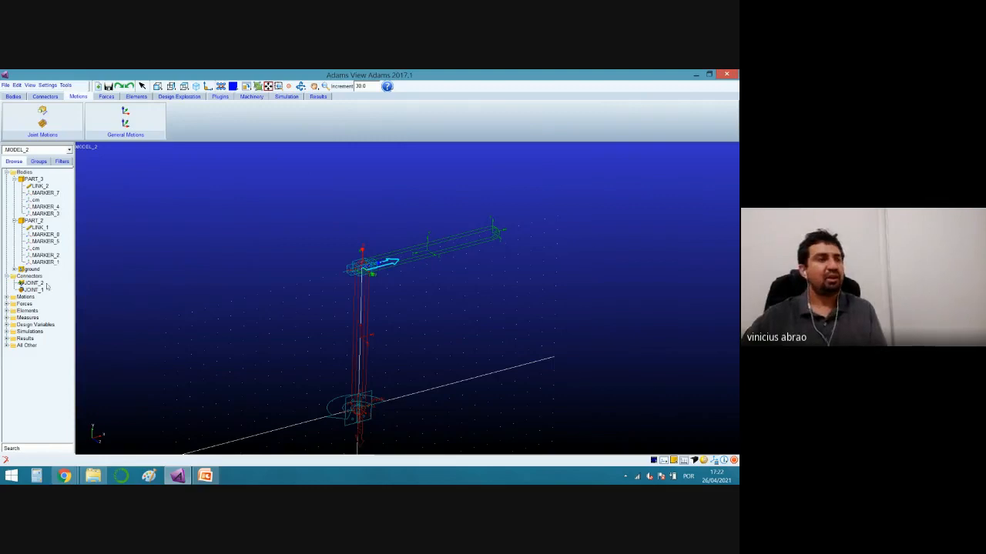
Set the time function of MOTION_1 on the revolute joint to 90.0d*sin(2*pi*time/5).
click(8, 300)
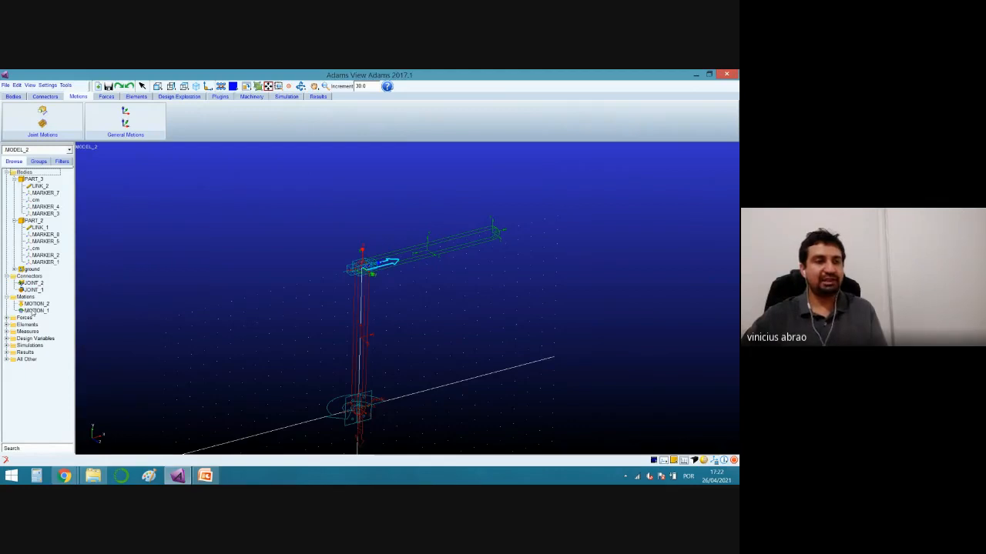
click(35, 310)
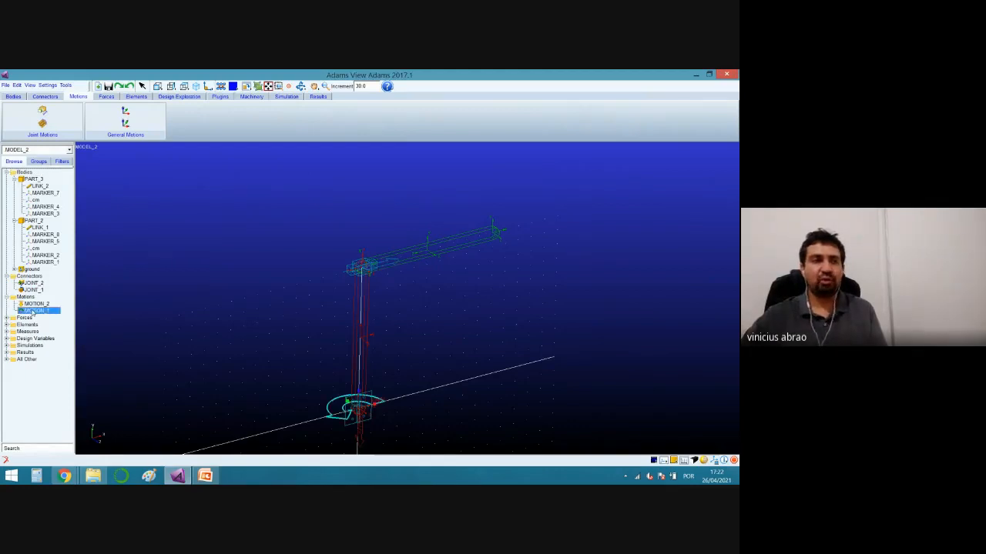
double_click(34, 310)
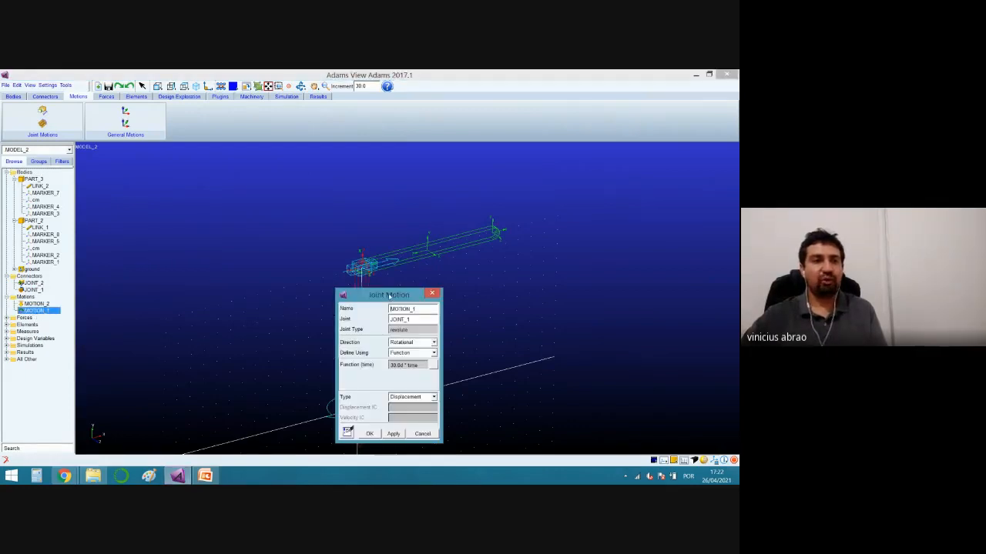
drag(386, 292, 222, 223)
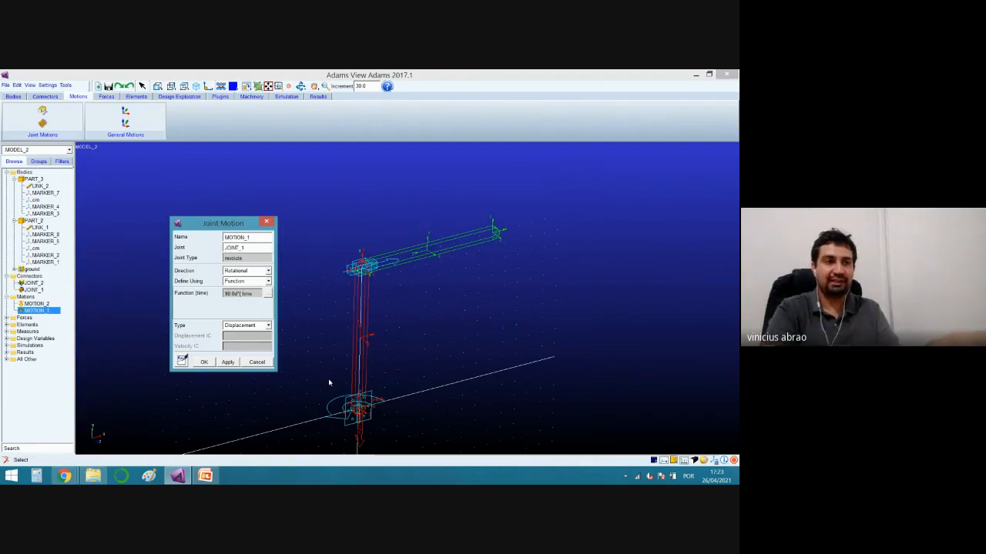
text(sin()
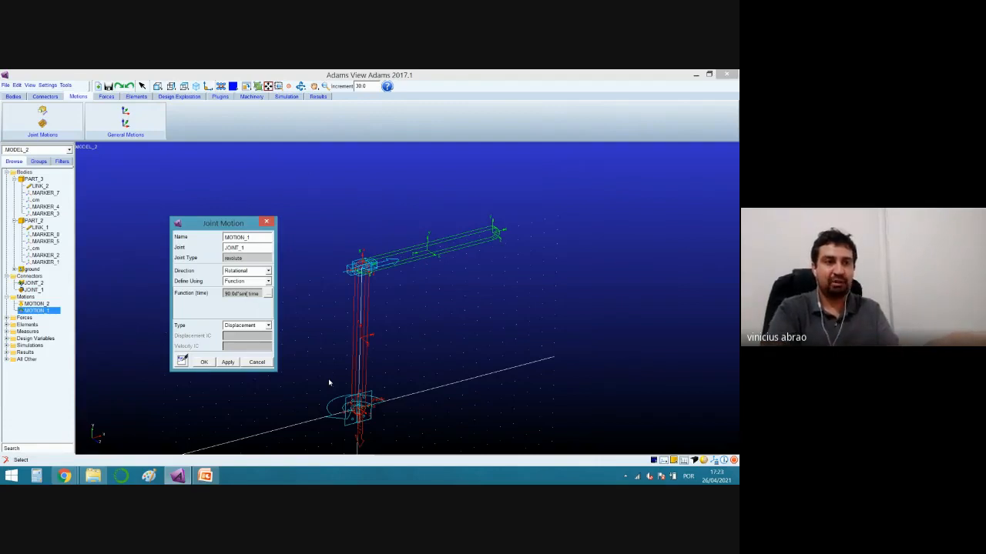
text(2*pi*)
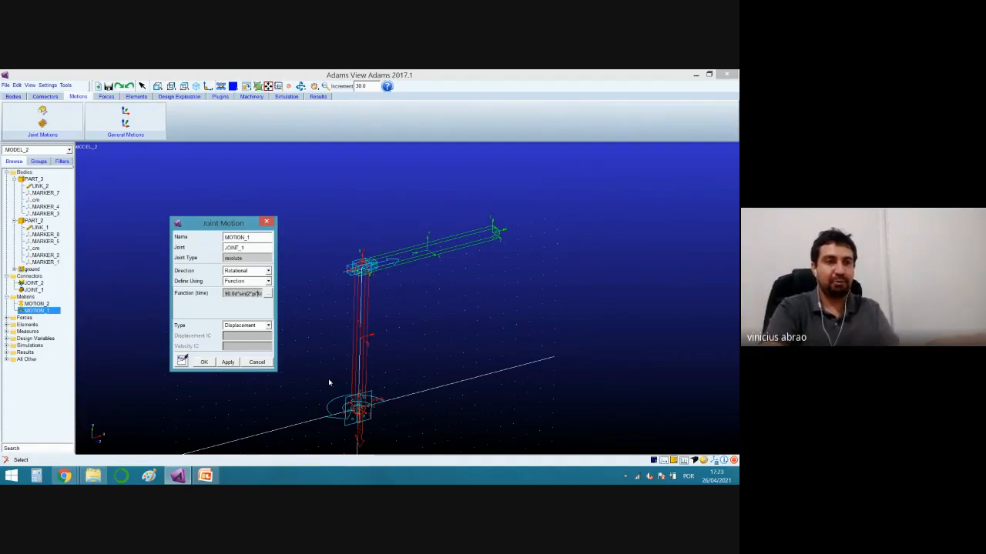
key(End)
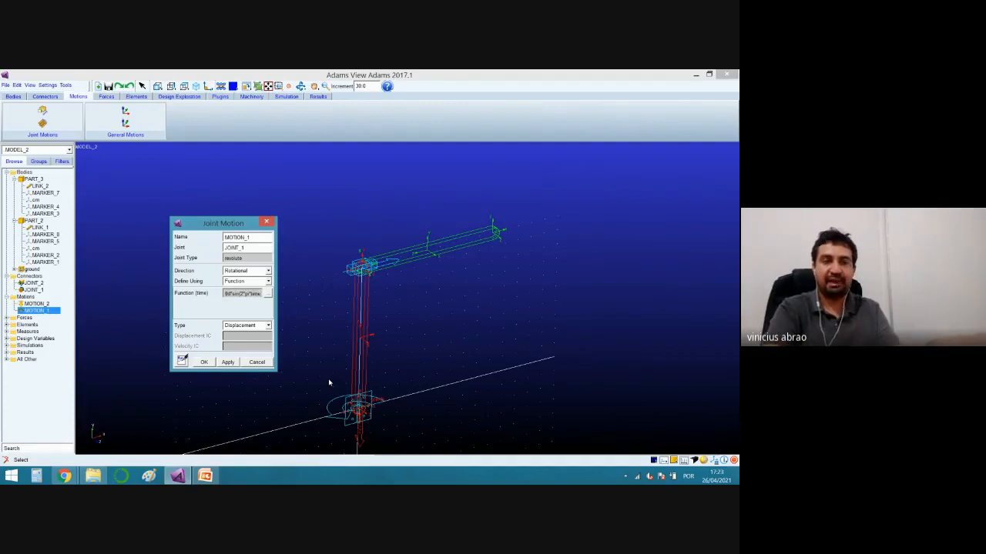
text(/5)
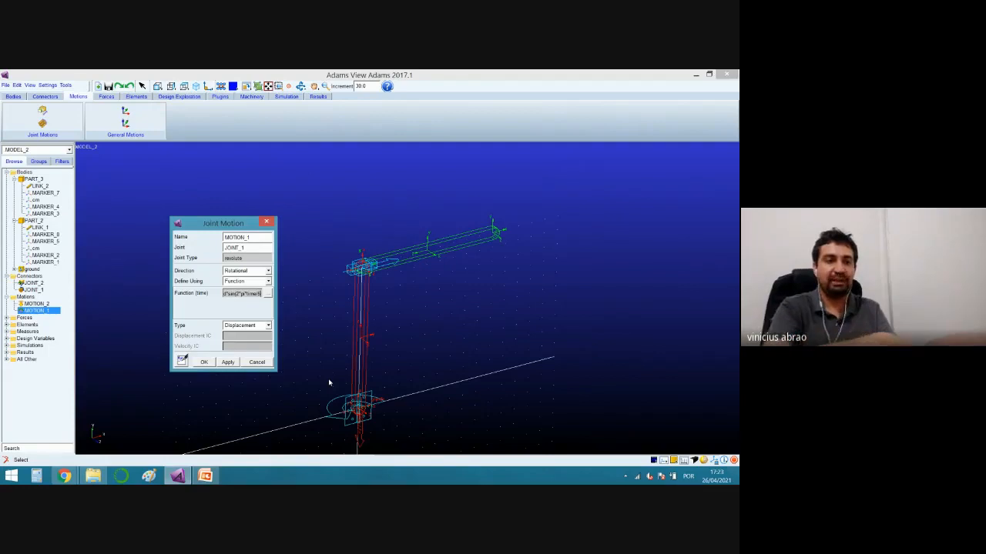
text())
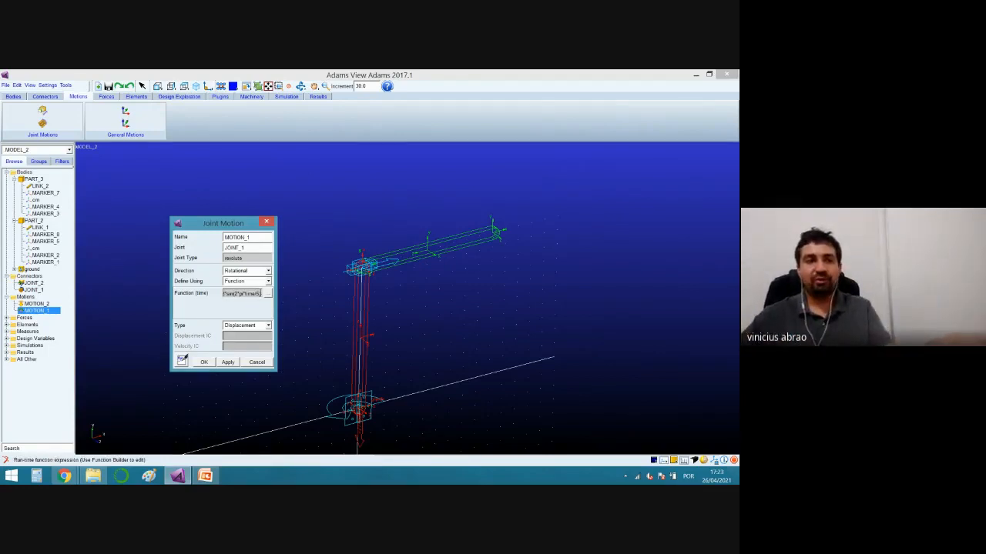
Review the function and the available types of MOTION_1, keep Displacement as its type, and accept the motion definition.
double_click(257, 293)
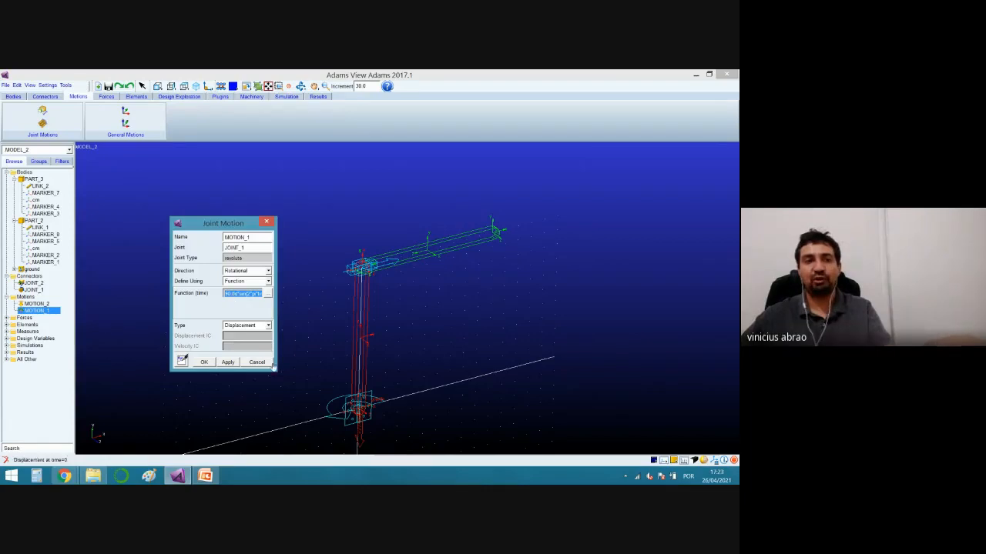
click(254, 325)
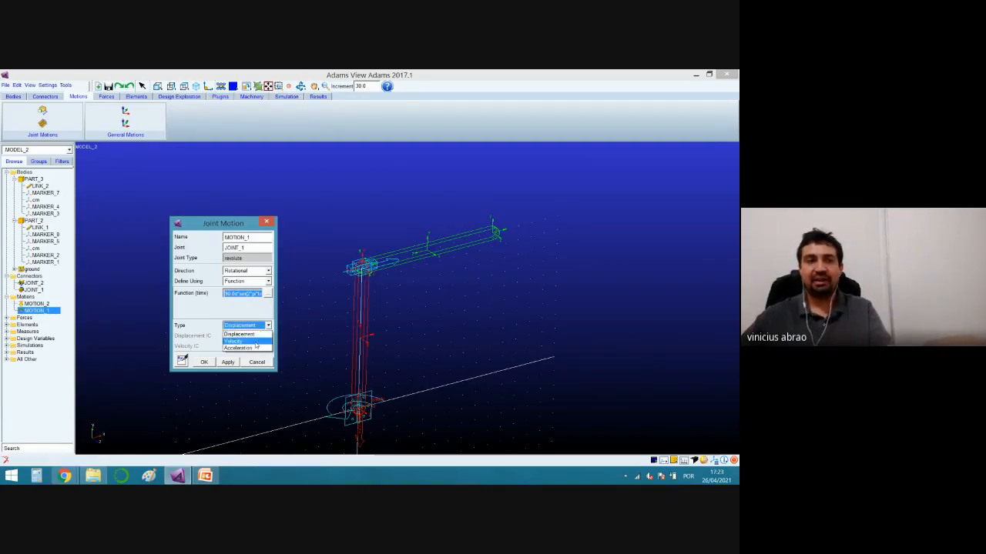
click(261, 317)
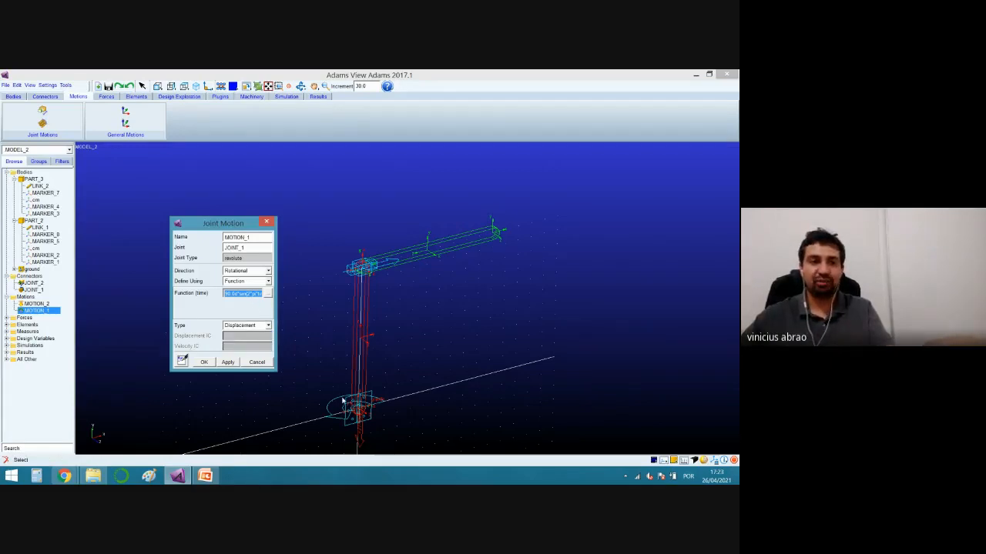
click(268, 325)
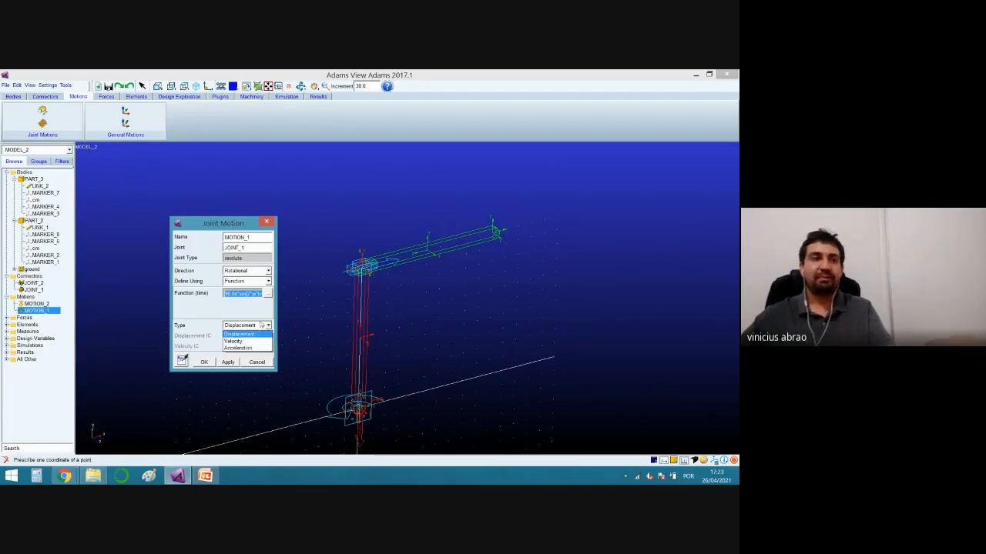
click(261, 335)
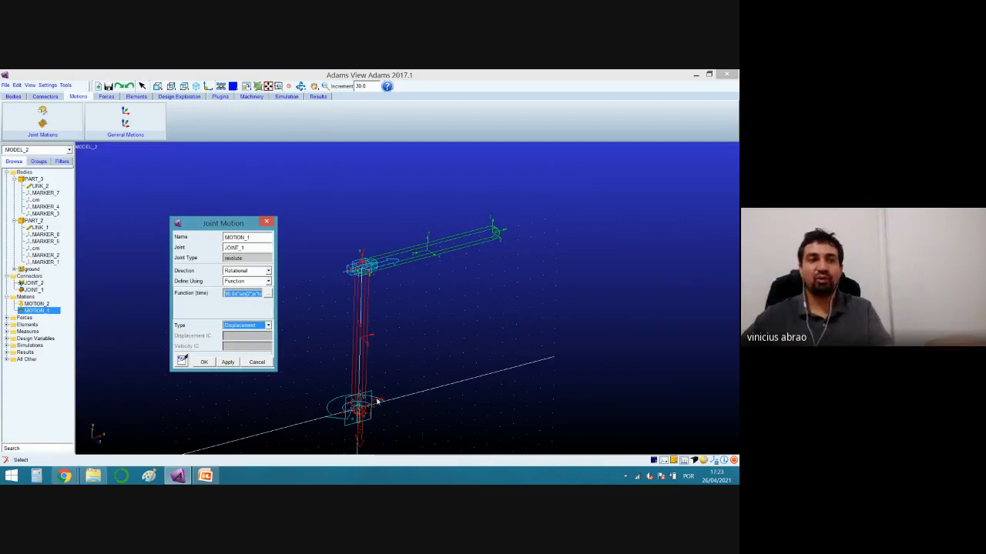
click(249, 293)
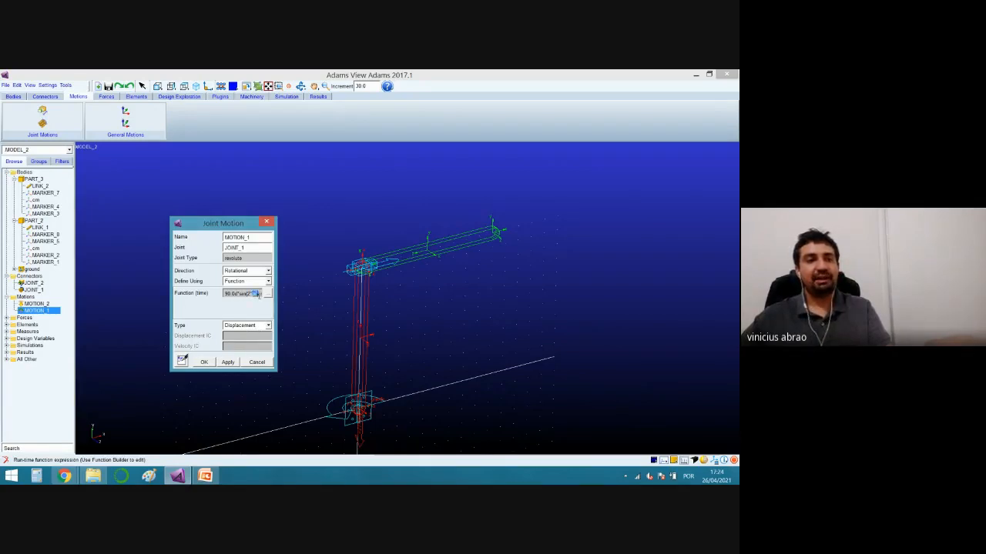
triple_click(251, 293)
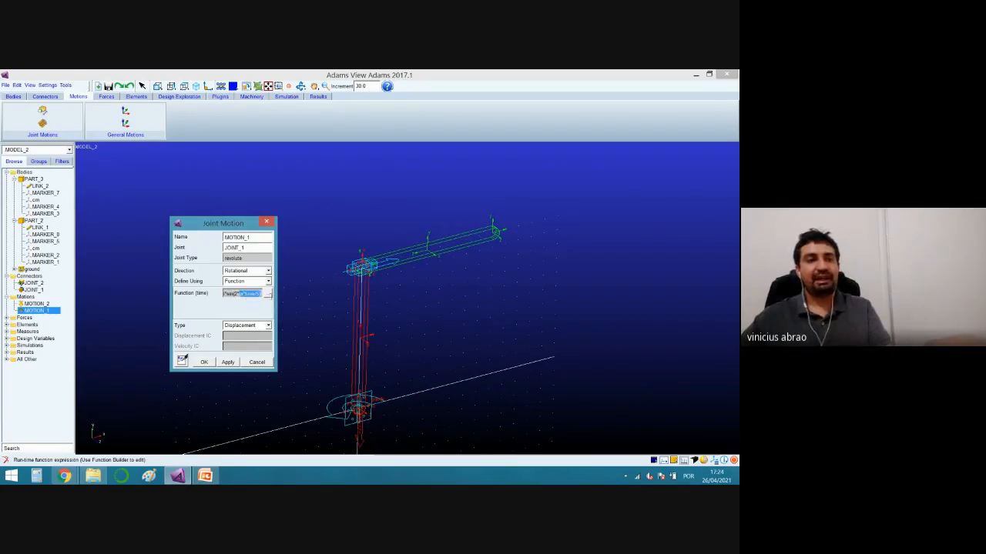
click(204, 362)
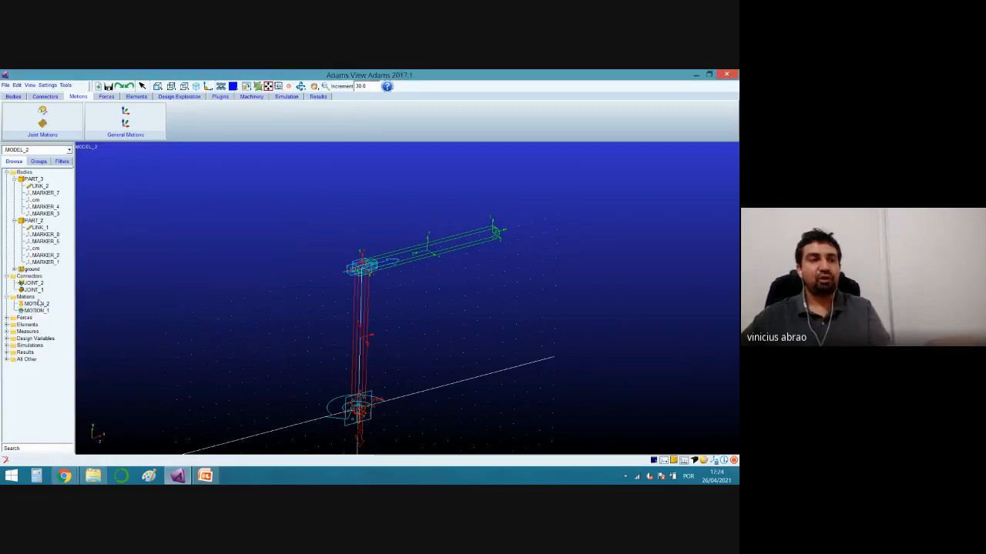
Check the model's length unit and set the amplitude of MOTION_2's sine function to 1000.0.
double_click(38, 303)
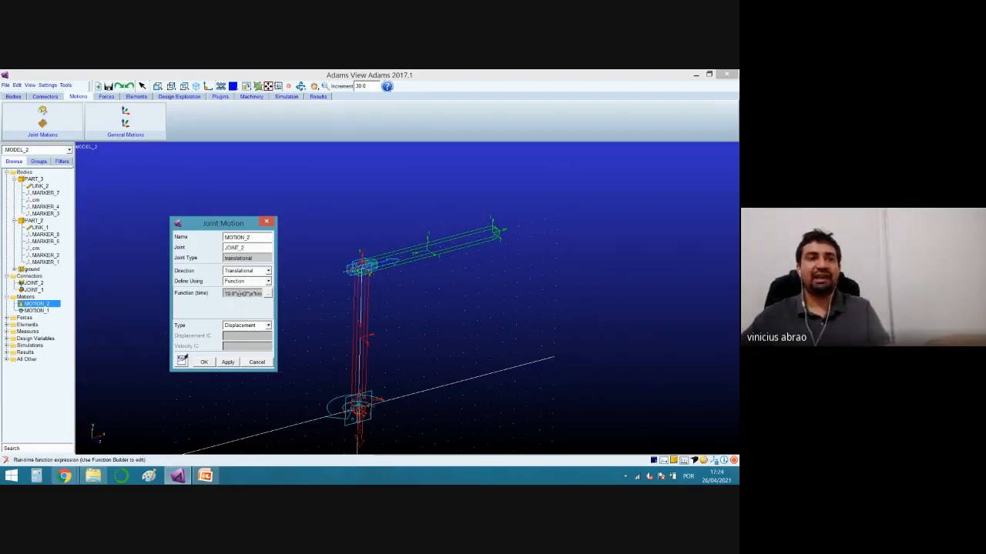
click(48, 86)
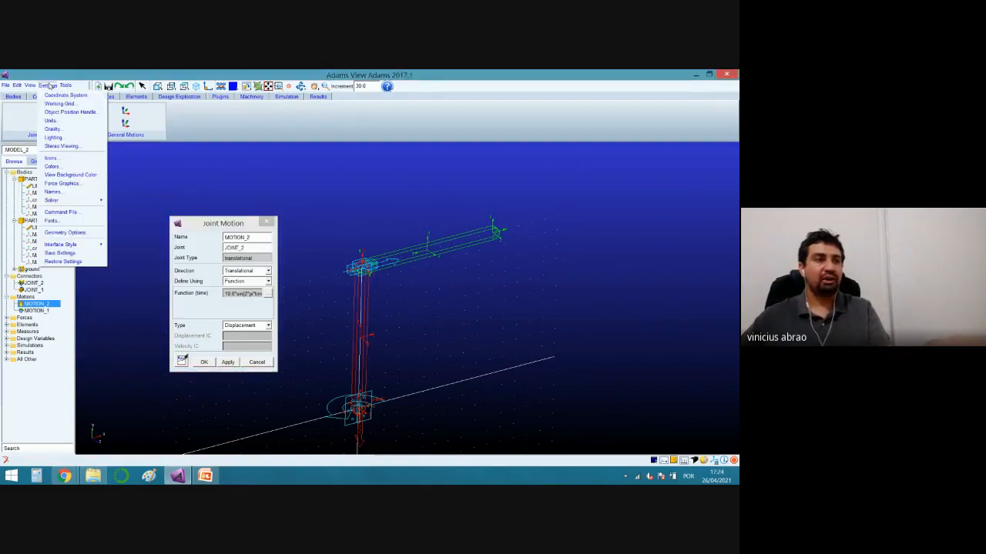
click(66, 122)
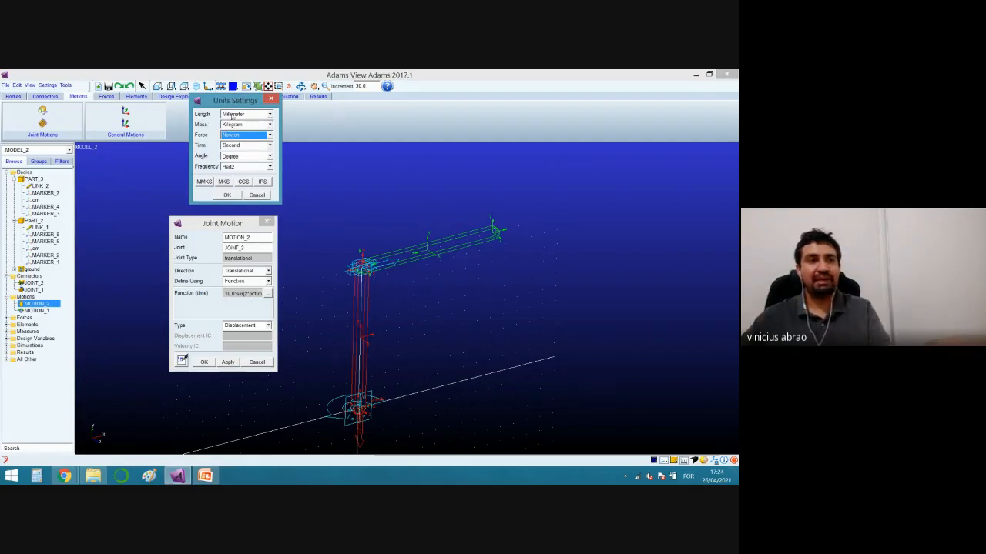
click(271, 99)
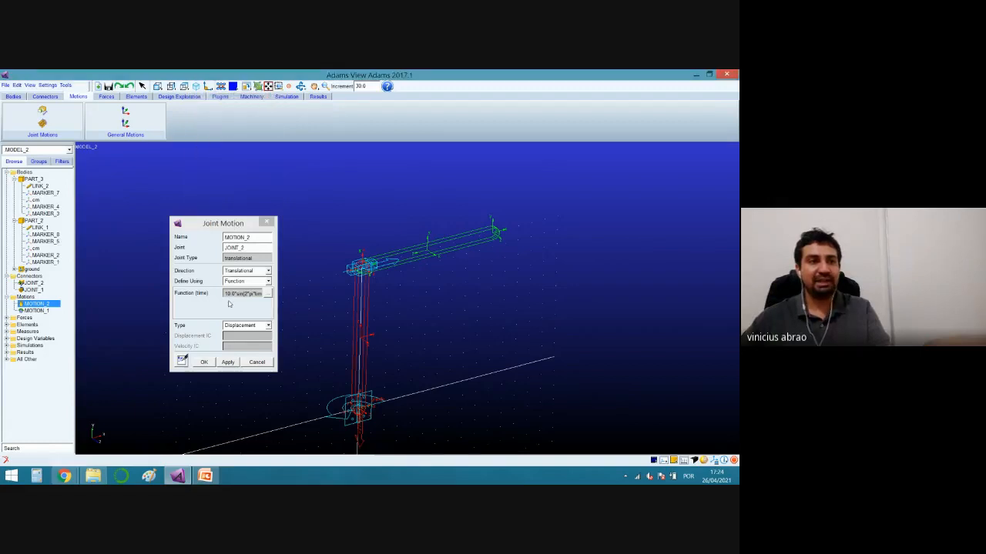
click(229, 294)
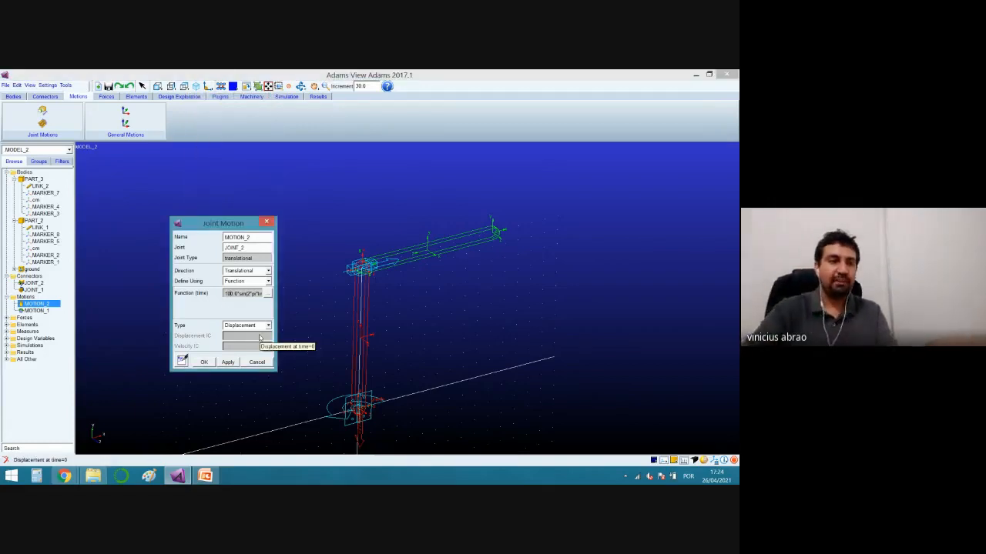
text(00)
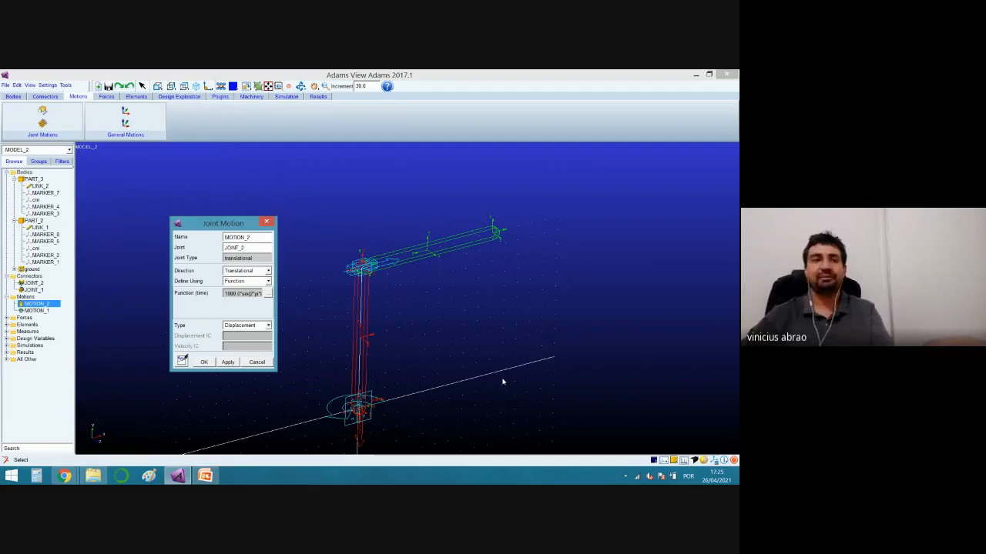
click(205, 363)
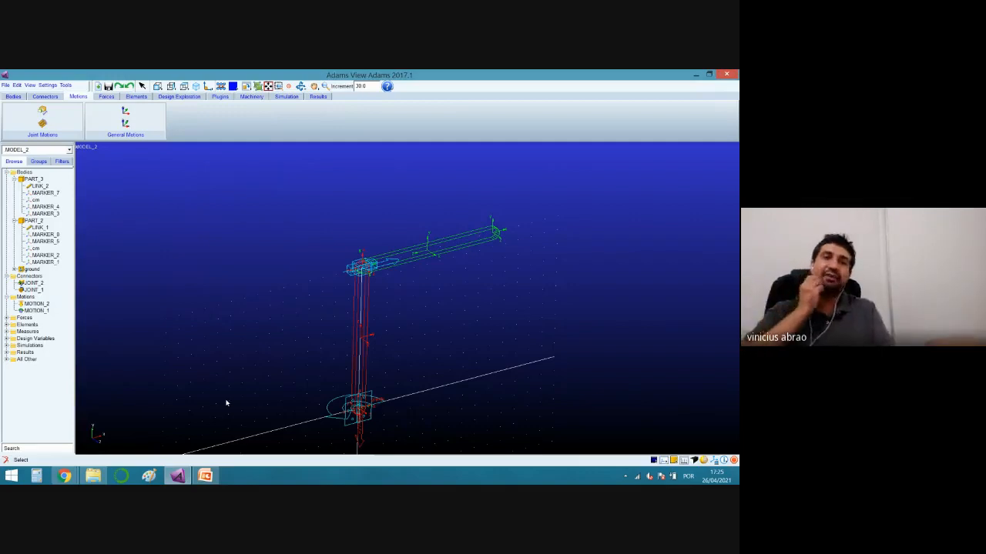
Set up an interactive simulation with 500 steps and have the model reset before each run.
click(287, 97)
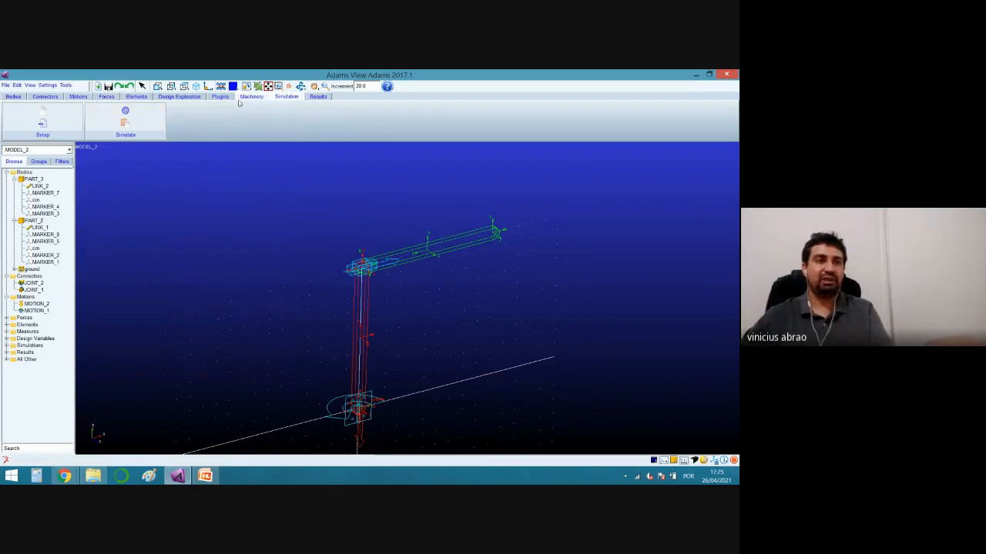
click(125, 111)
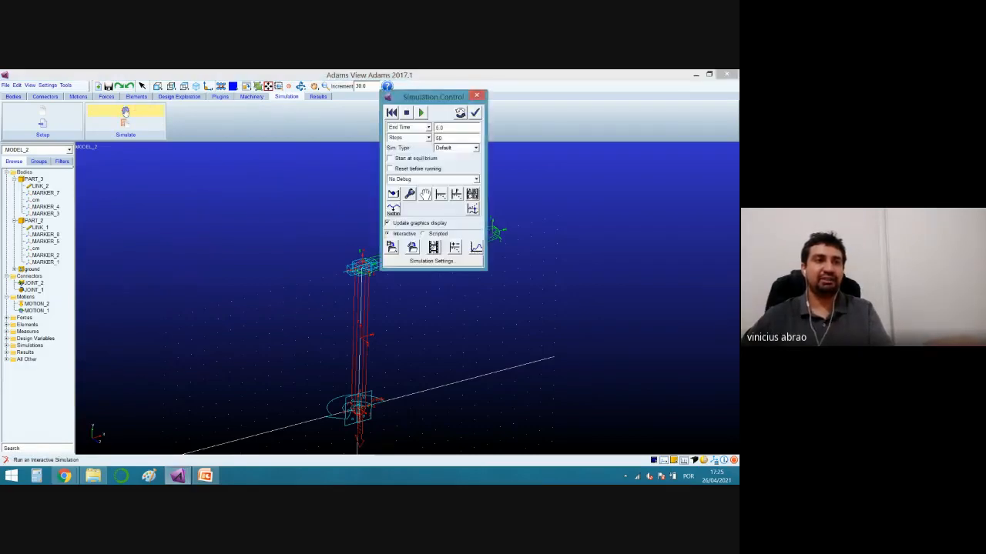
drag(426, 98, 178, 187)
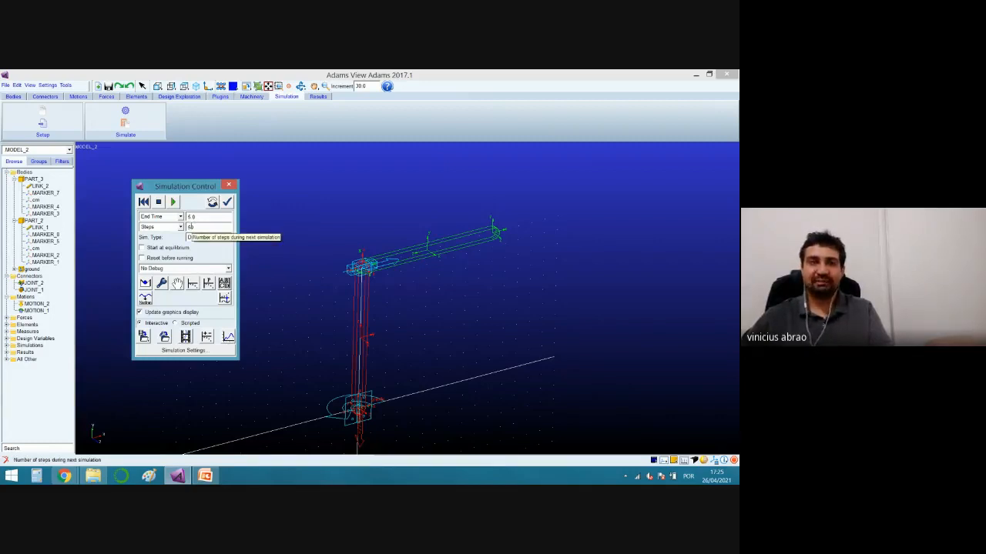
click(206, 227)
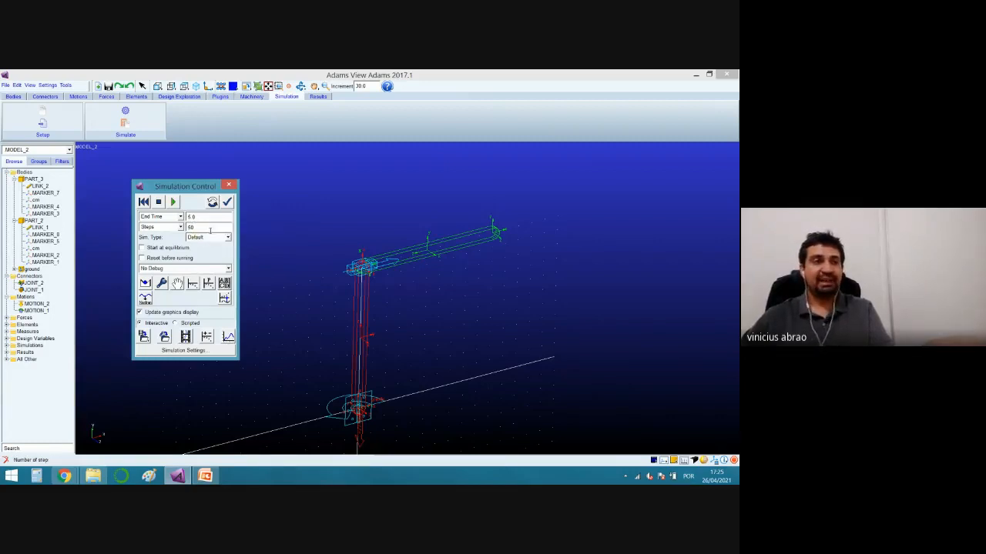
text(0)
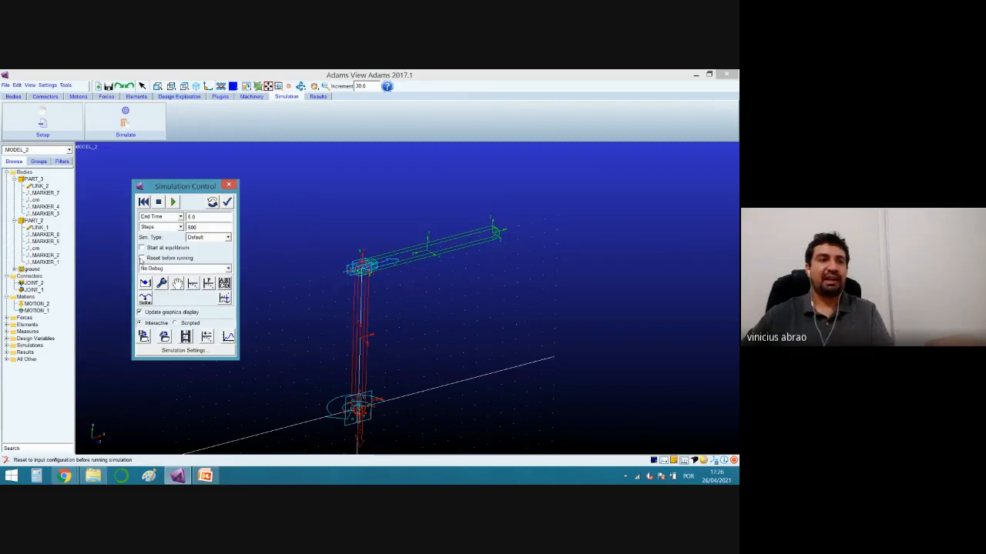
click(141, 259)
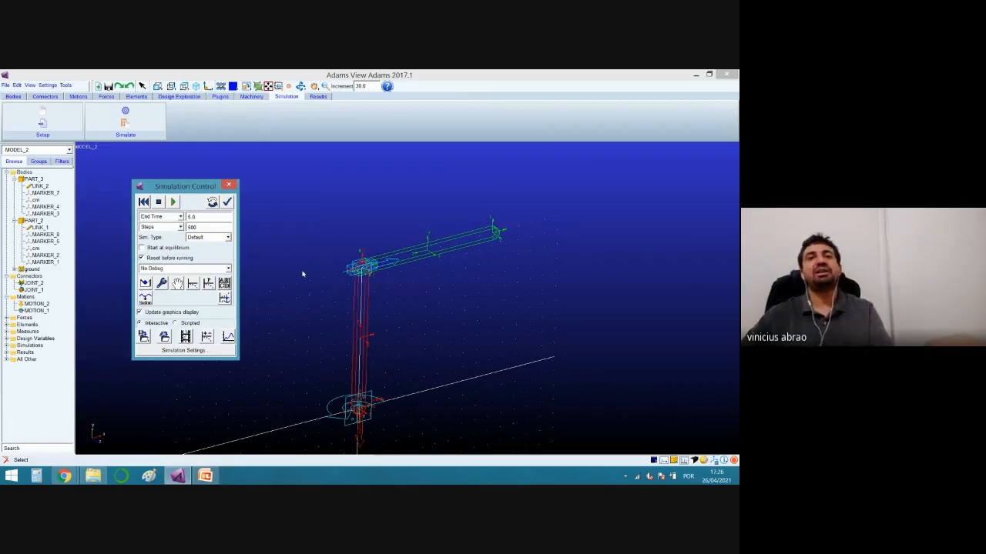
Run the simulation several times to watch the arm's movement and open its results in Adams PostProcessor.
click(173, 203)
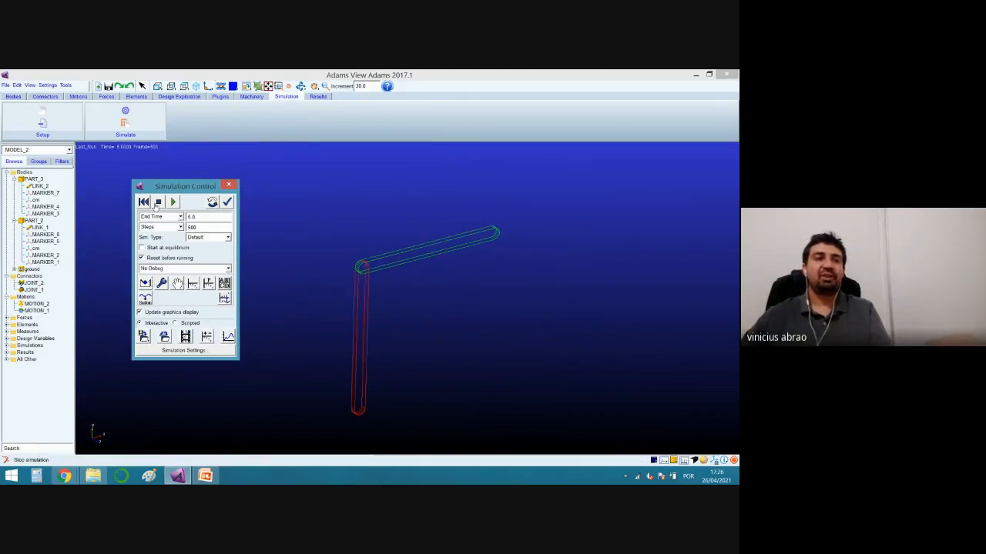
click(174, 202)
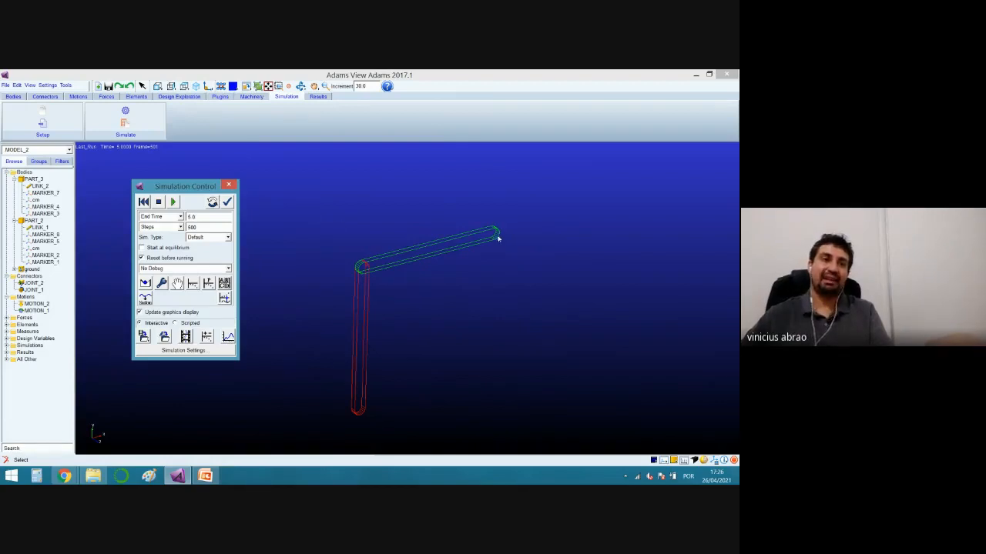
click(173, 202)
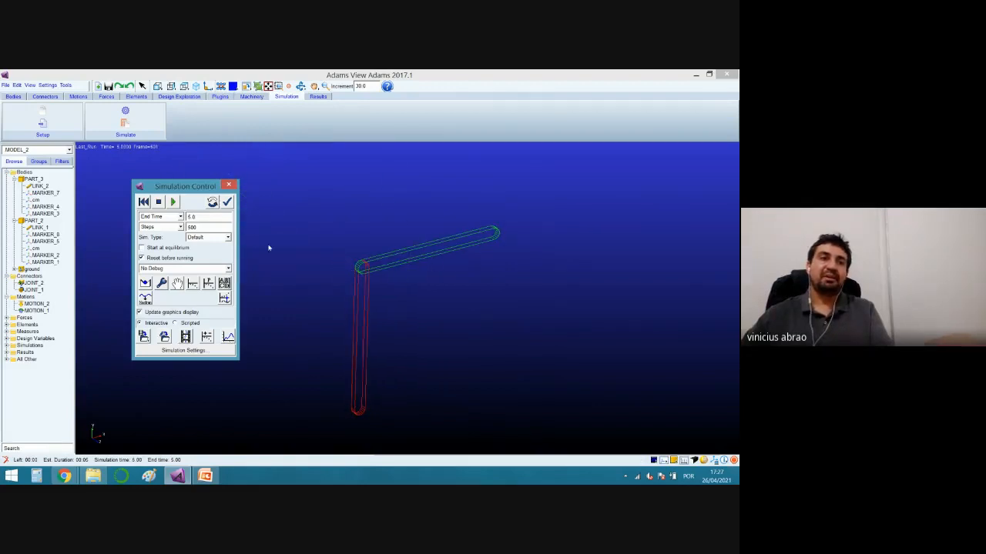
click(173, 201)
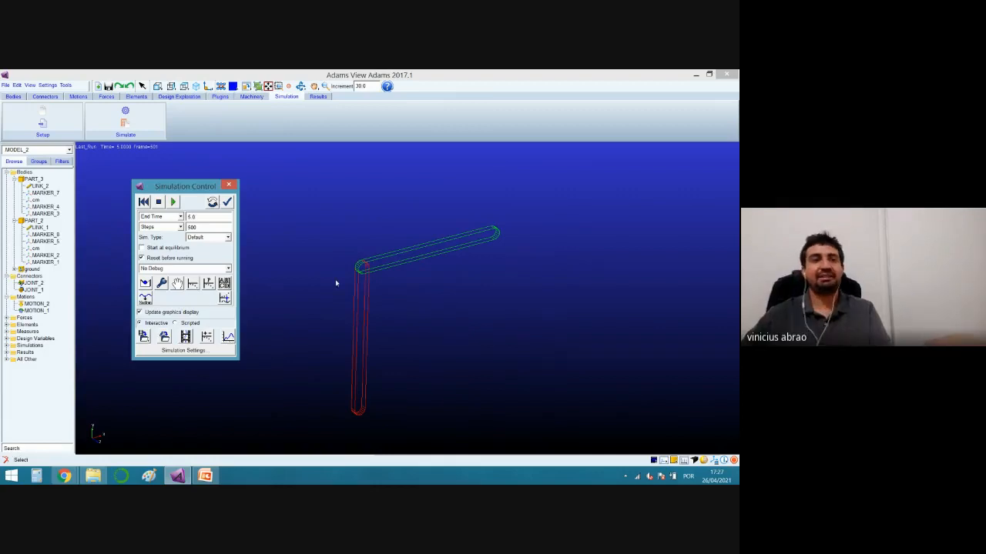
click(173, 202)
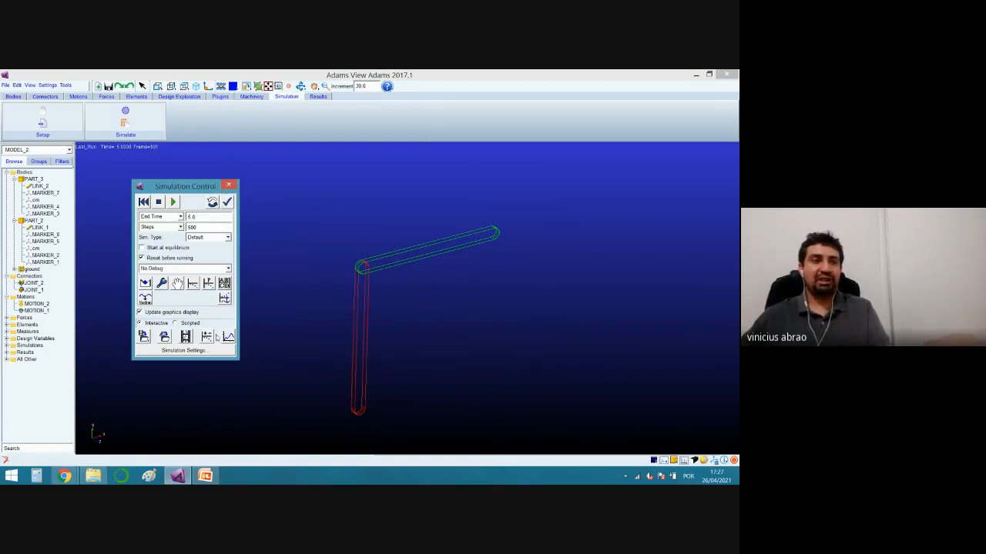
click(228, 337)
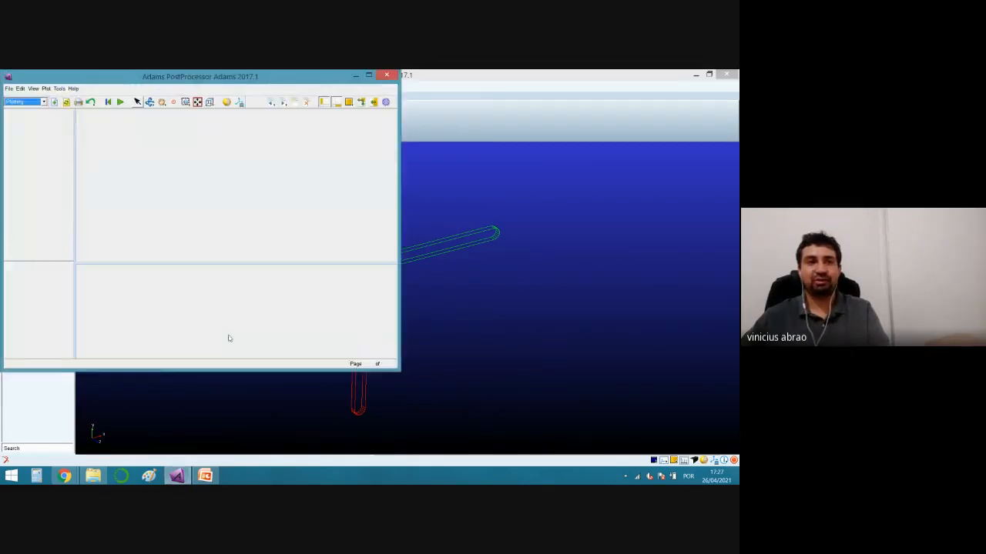
Return to the model in Adams View and identify which PART_3 marker lies at the free end of the horizontal link.
click(357, 76)
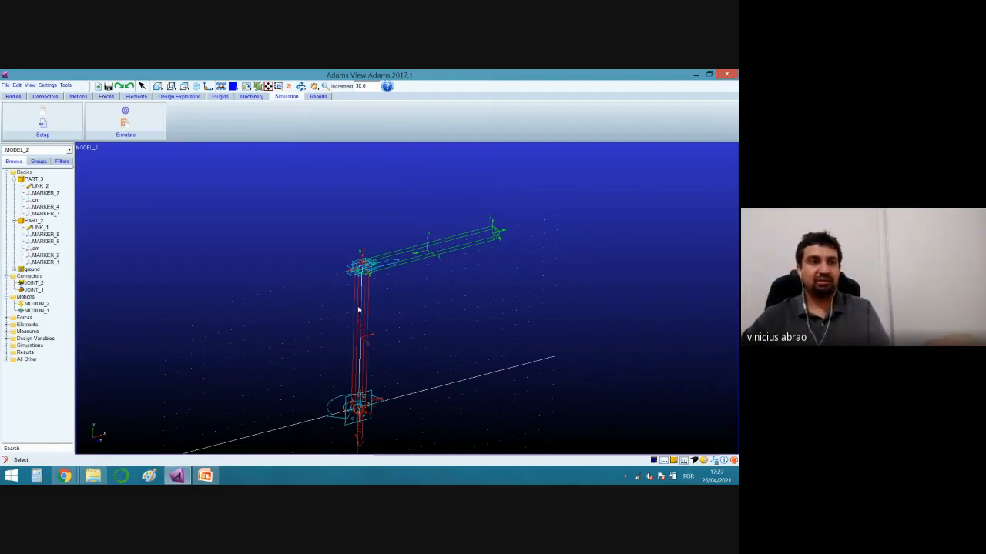
click(40, 178)
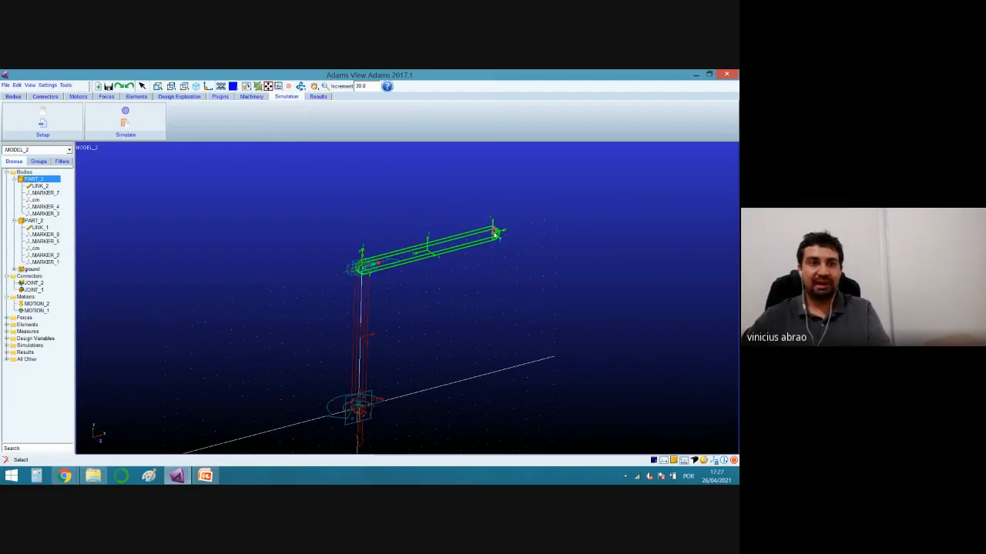
click(50, 207)
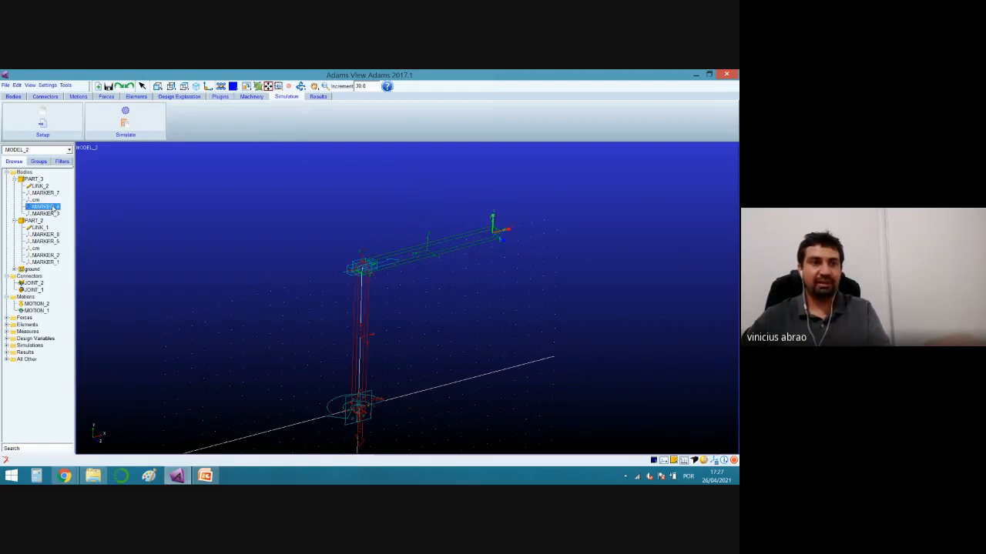
click(52, 214)
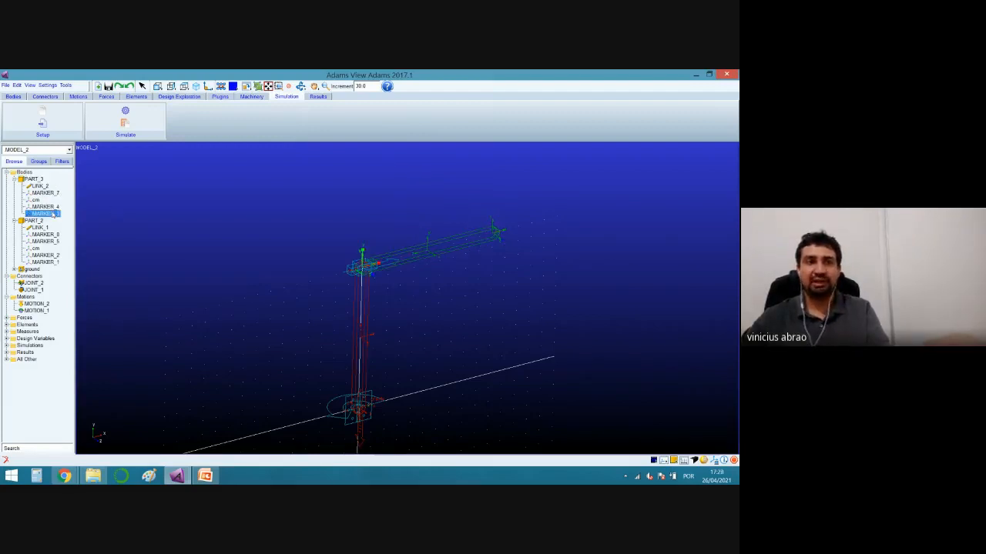
click(53, 193)
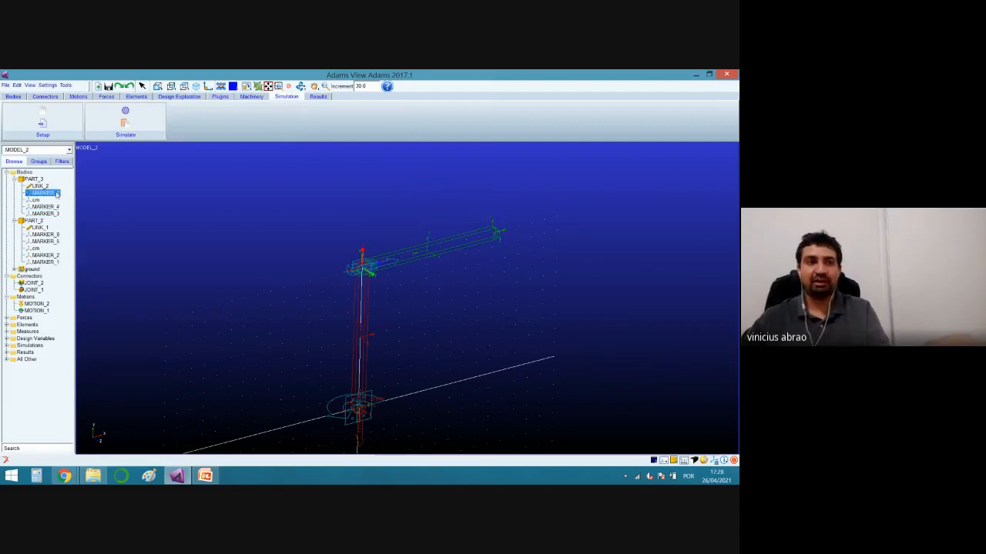
click(53, 207)
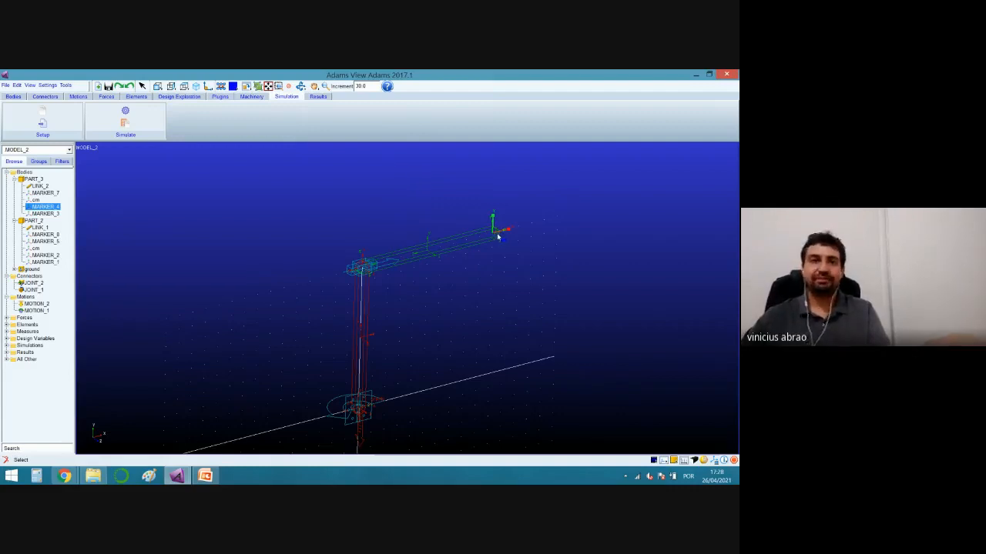
Switch to Adams PostProcessor and plot the X component of MARKER_4's translational displacement over time in Surf mode.
click(177, 475)
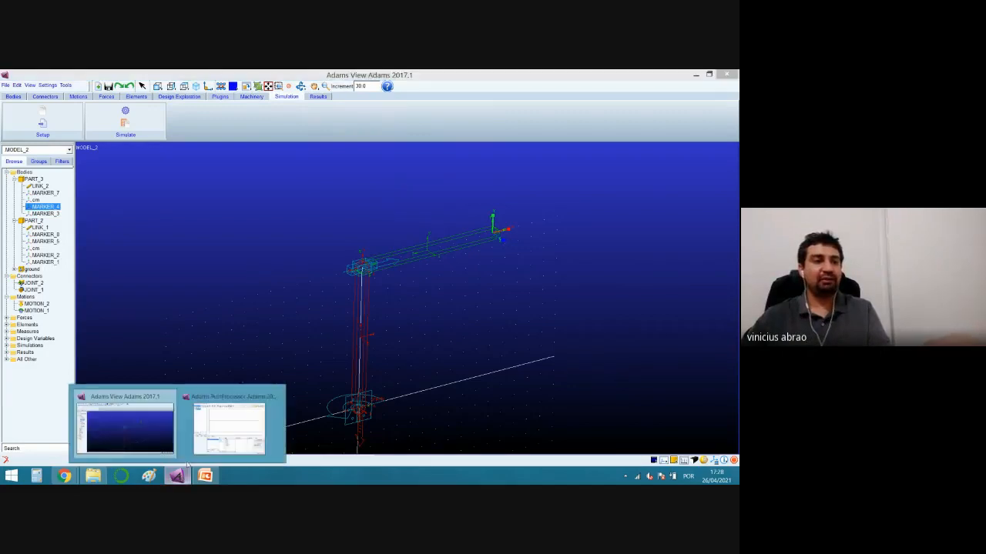
click(225, 414)
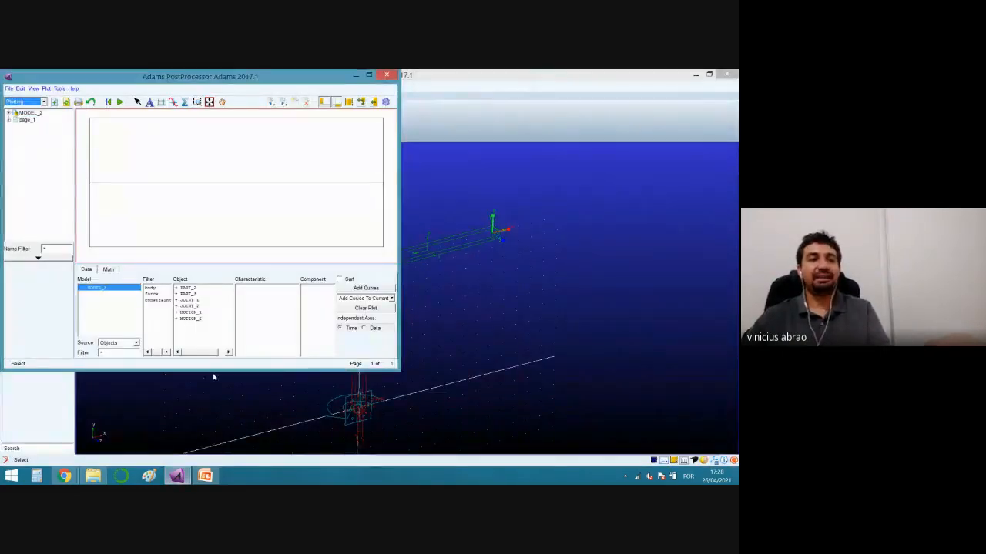
click(176, 295)
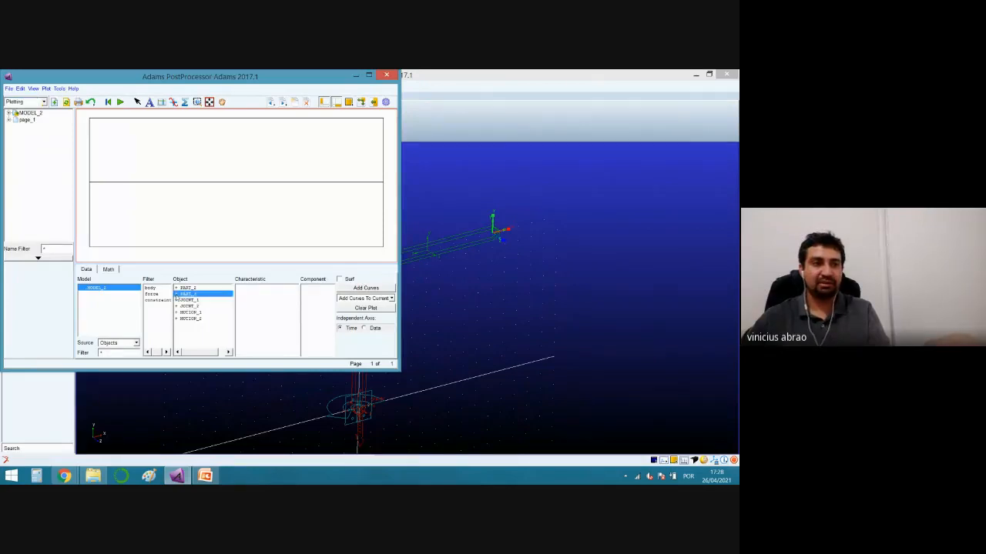
click(177, 294)
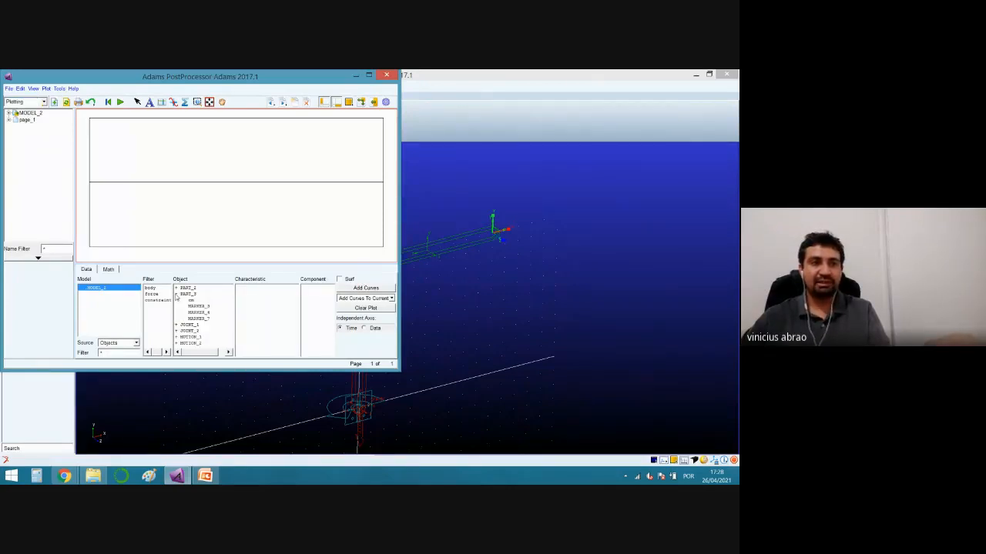
click(202, 313)
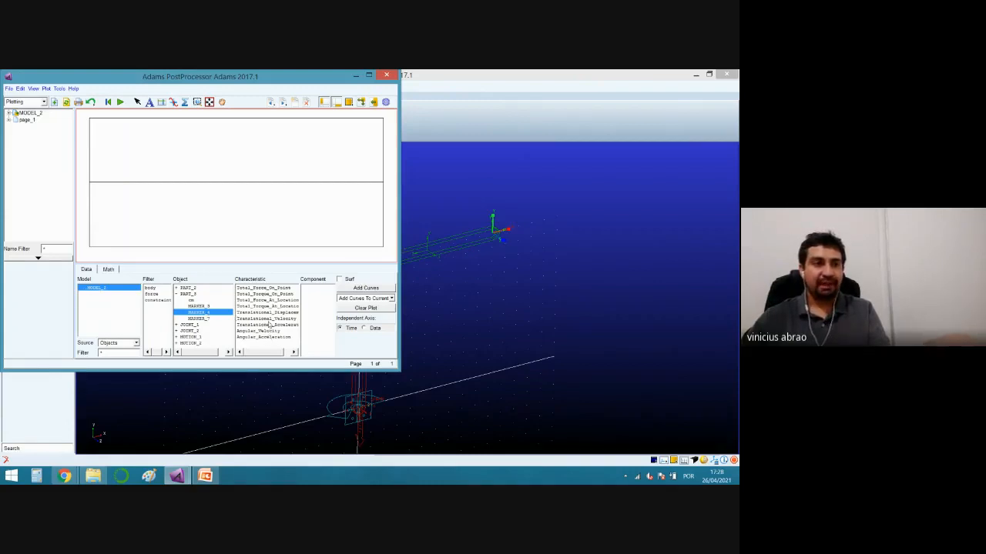
click(271, 313)
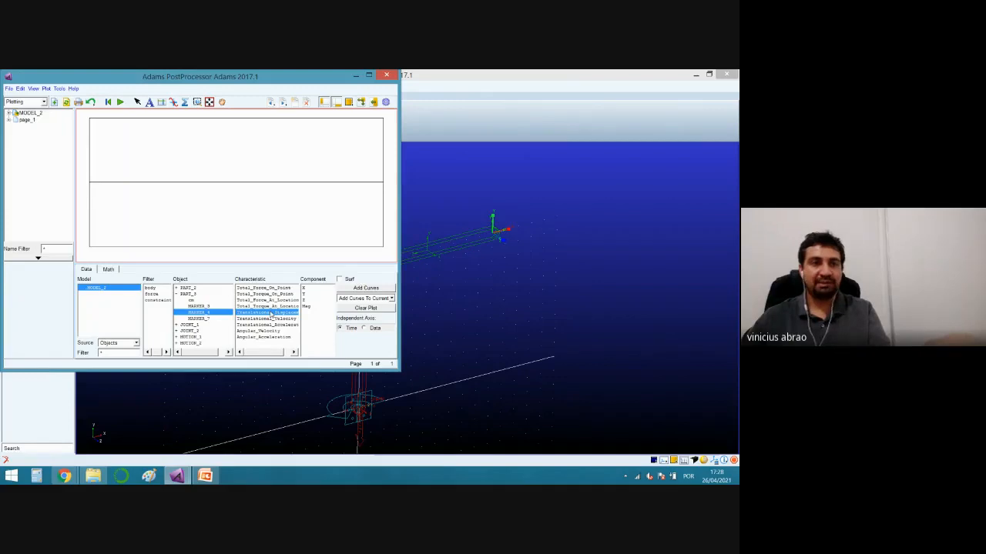
click(342, 280)
click(317, 288)
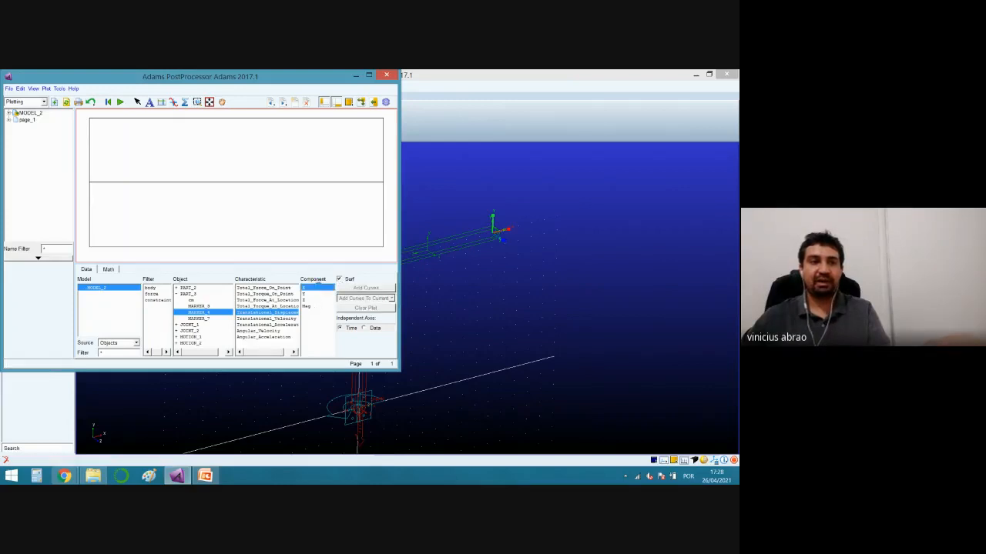
Compare the Y, Z and X component curves of MARKER_4's translational displacement, finishing on X.
click(311, 295)
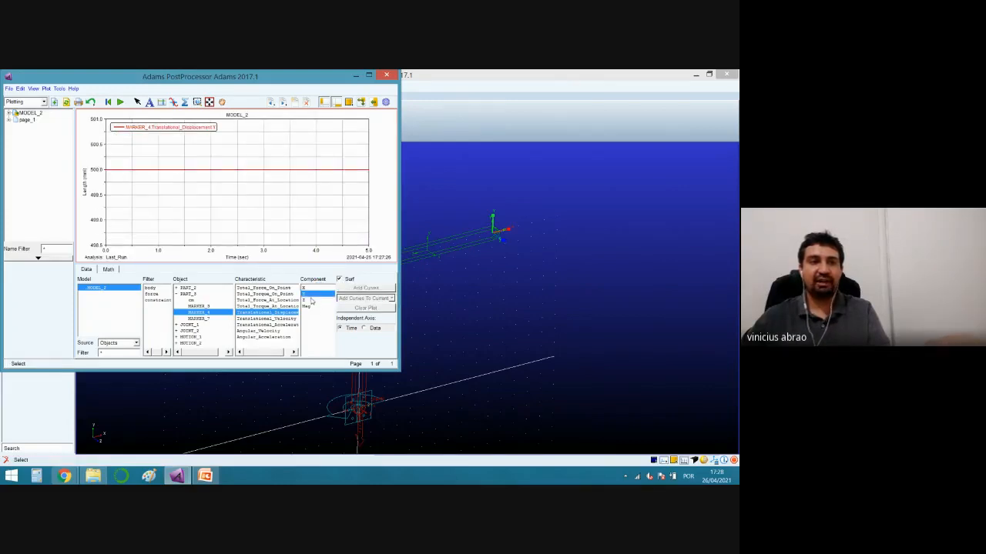
click(311, 301)
click(311, 289)
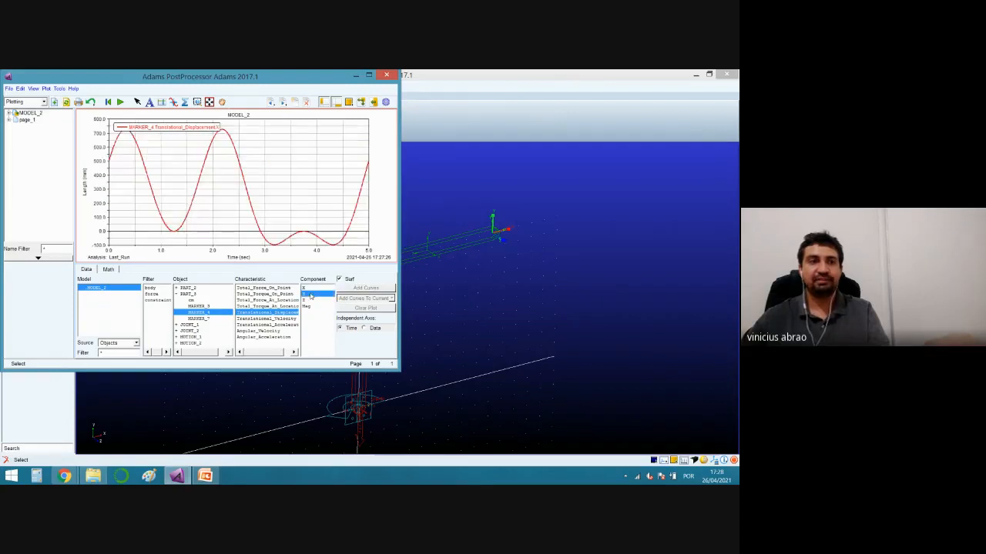
click(309, 300)
click(309, 289)
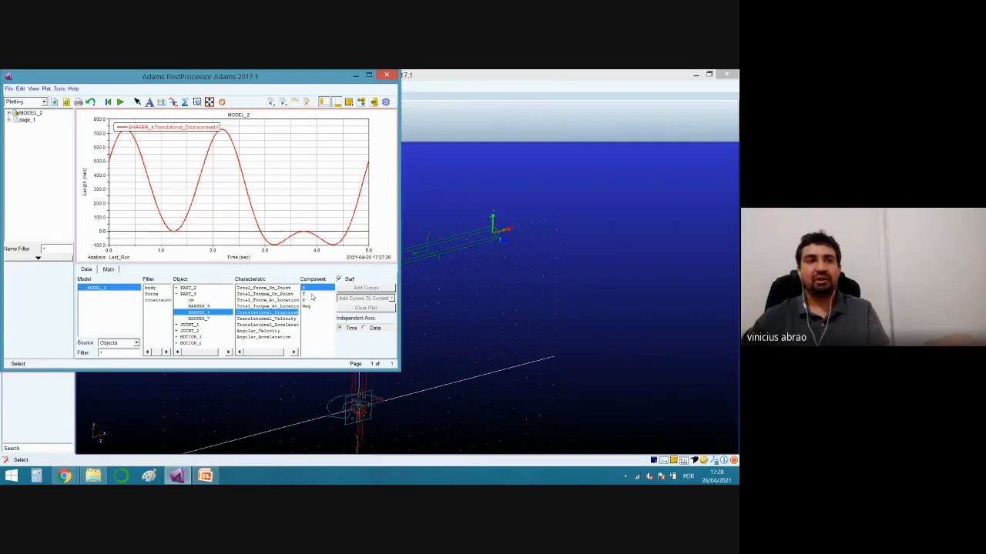
Plot MARKER_4's Y and Z displacement components, maximize the plotting window and inspect the Z curve with the plot statistics tool.
click(311, 295)
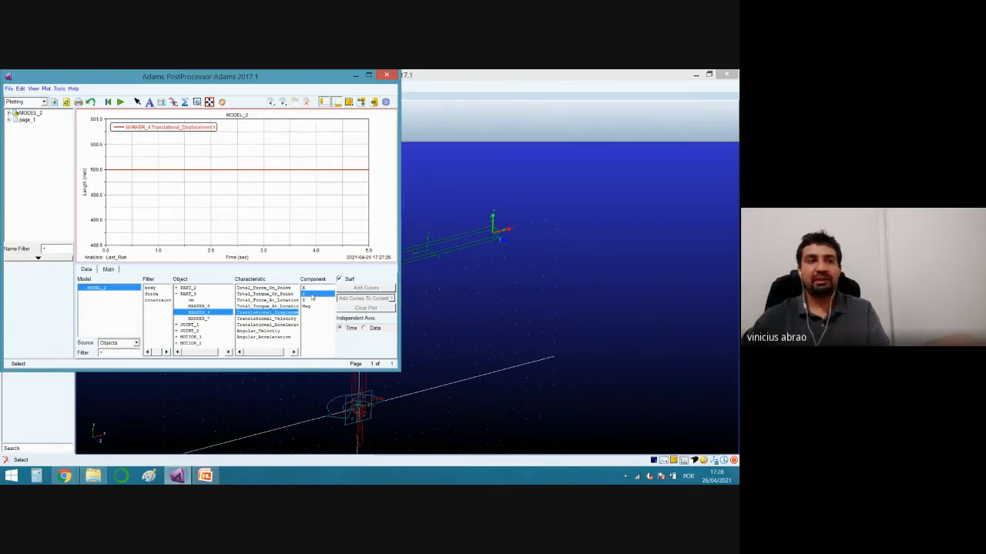
click(312, 300)
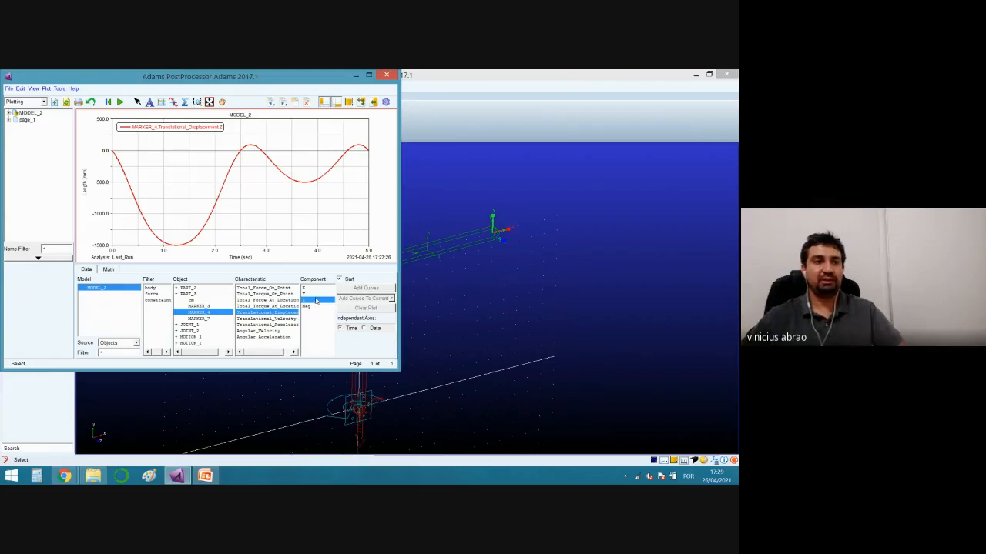
click(370, 75)
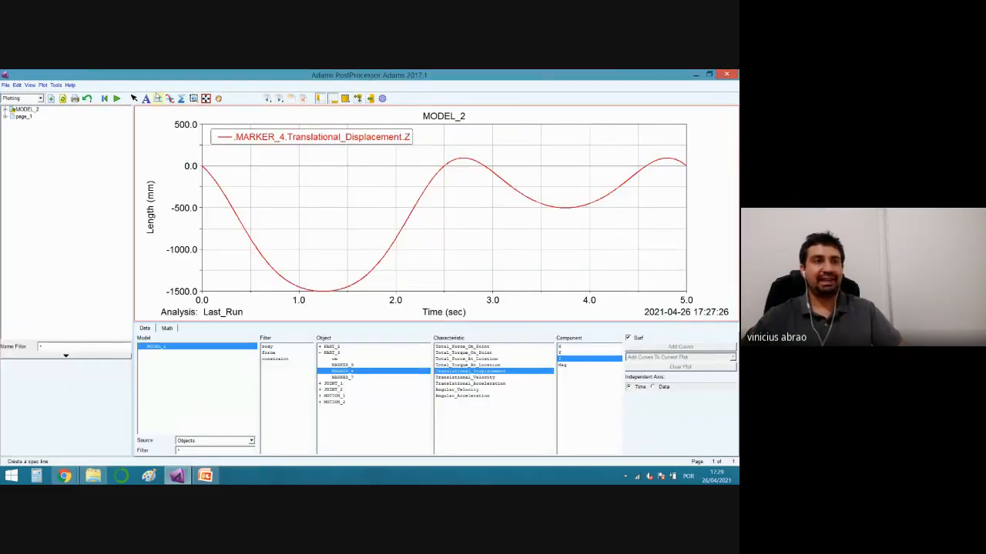
click(171, 99)
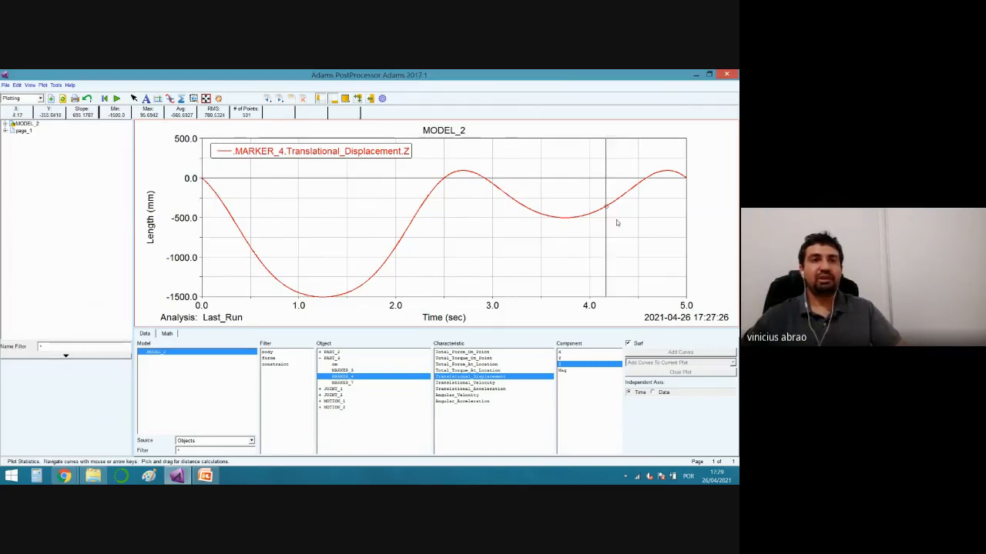
Review MARKER_4's X and Y displacement curves at full size and close Adams PostProcessor.
click(574, 357)
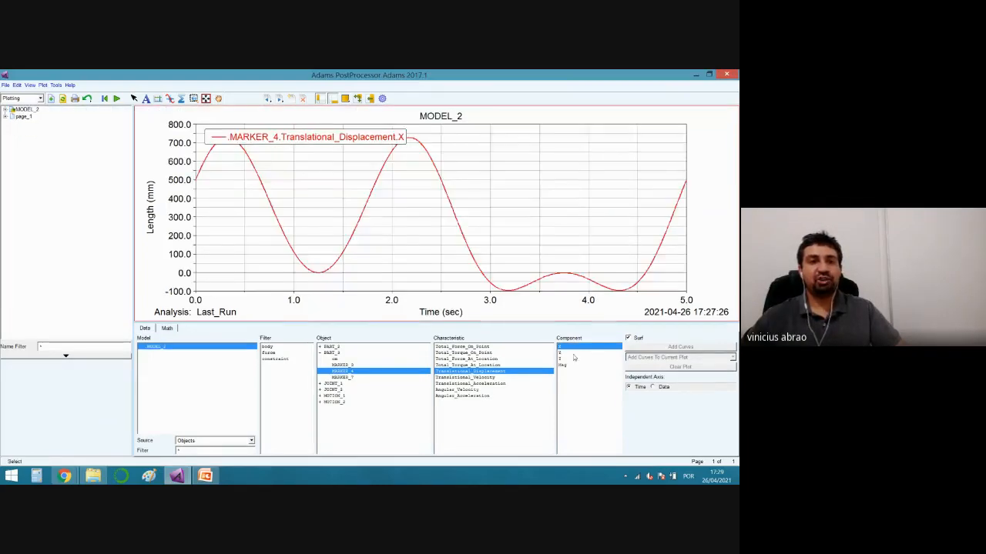
click(574, 358)
click(571, 351)
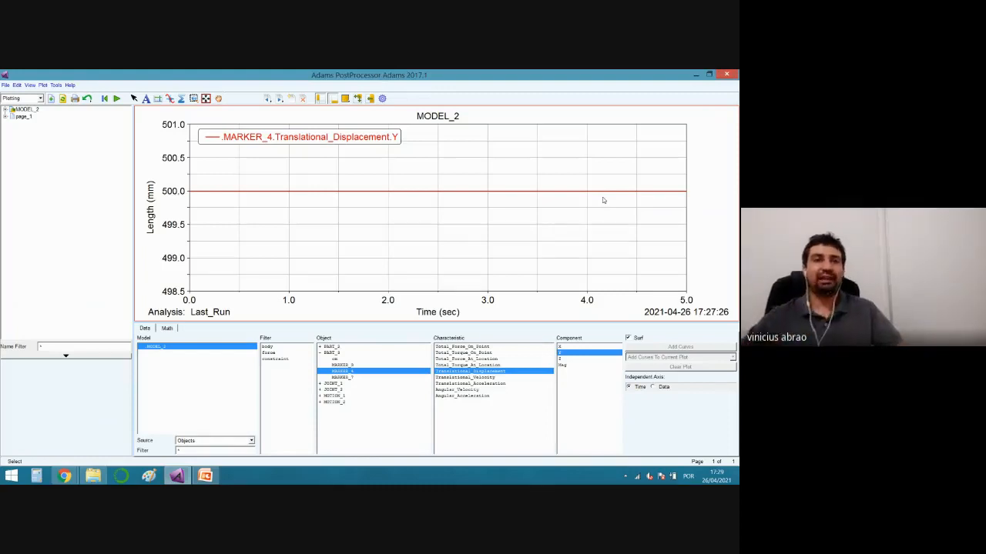
click(726, 74)
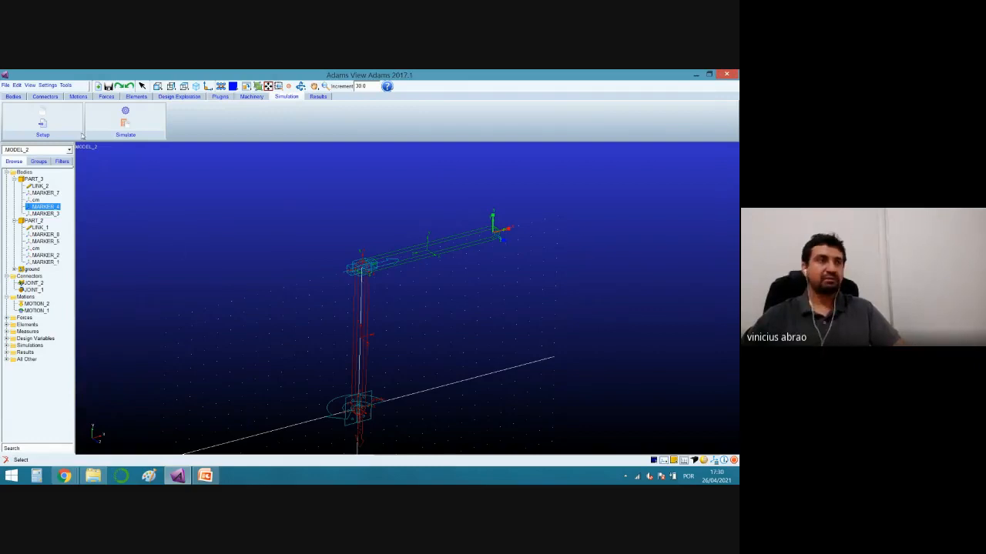
Save the model database as MODEL_2.bin, and save it again with a backup copy of the existing file.
click(6, 86)
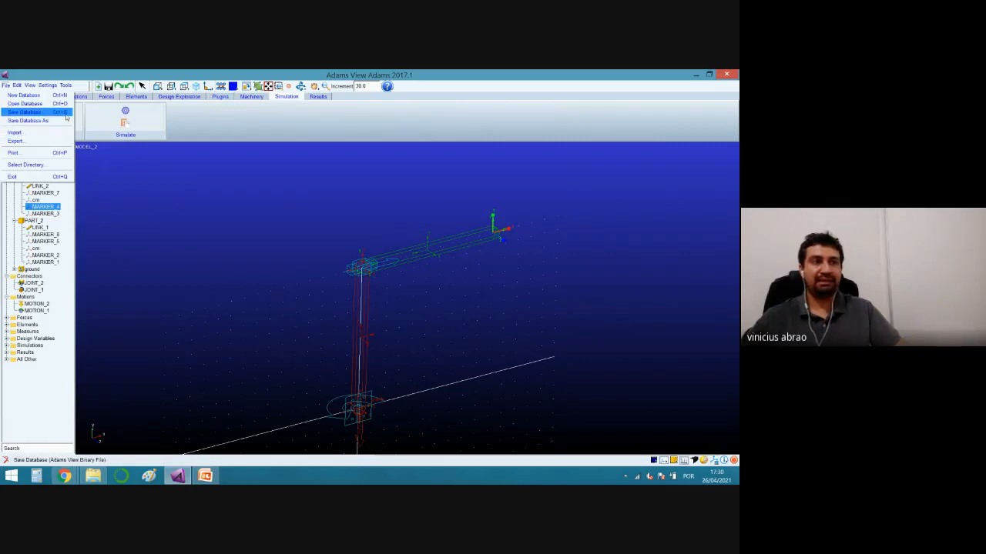
click(31, 112)
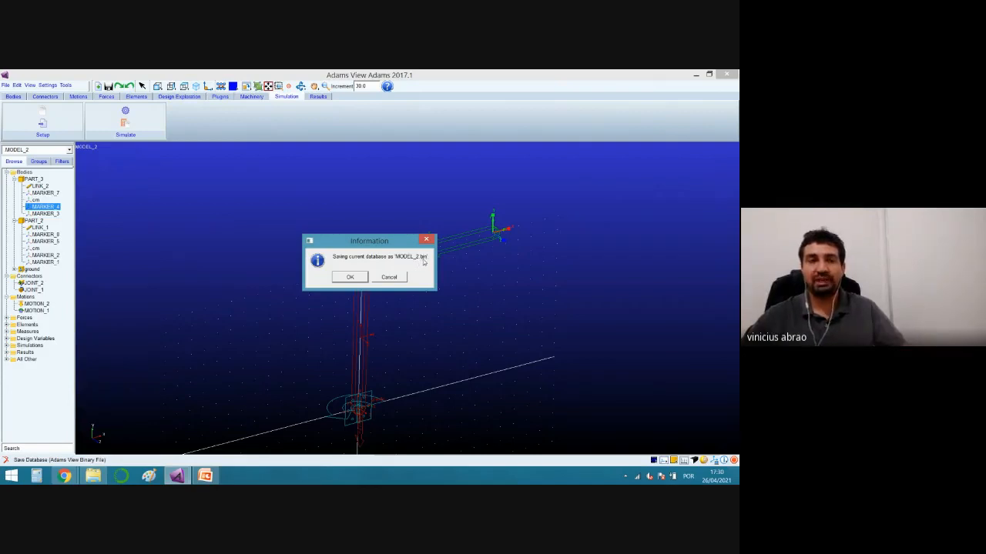
click(350, 279)
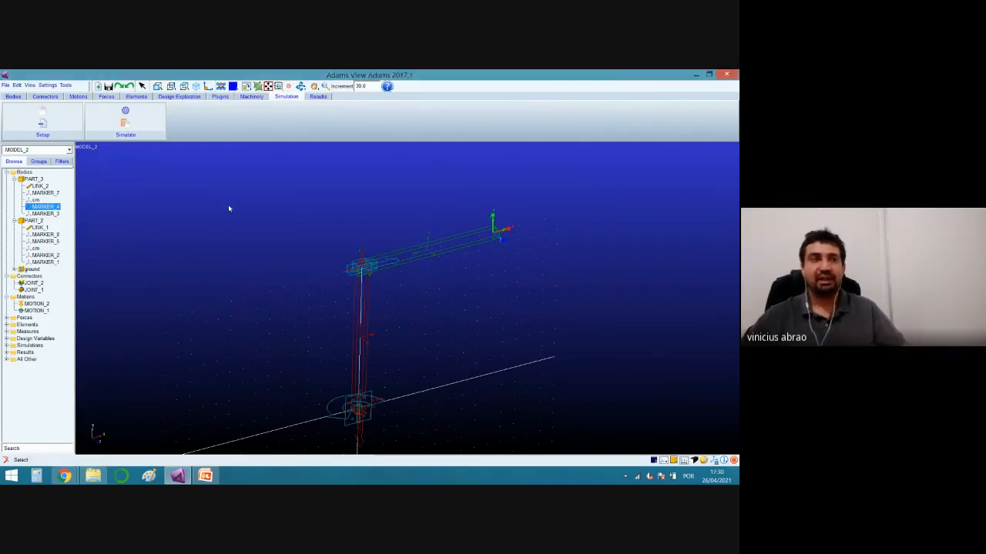
click(7, 86)
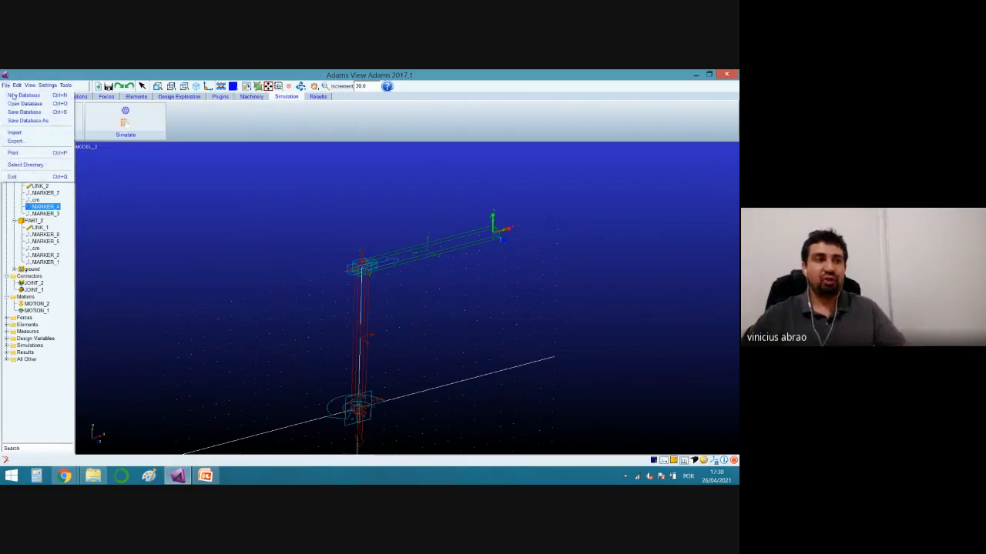
click(27, 114)
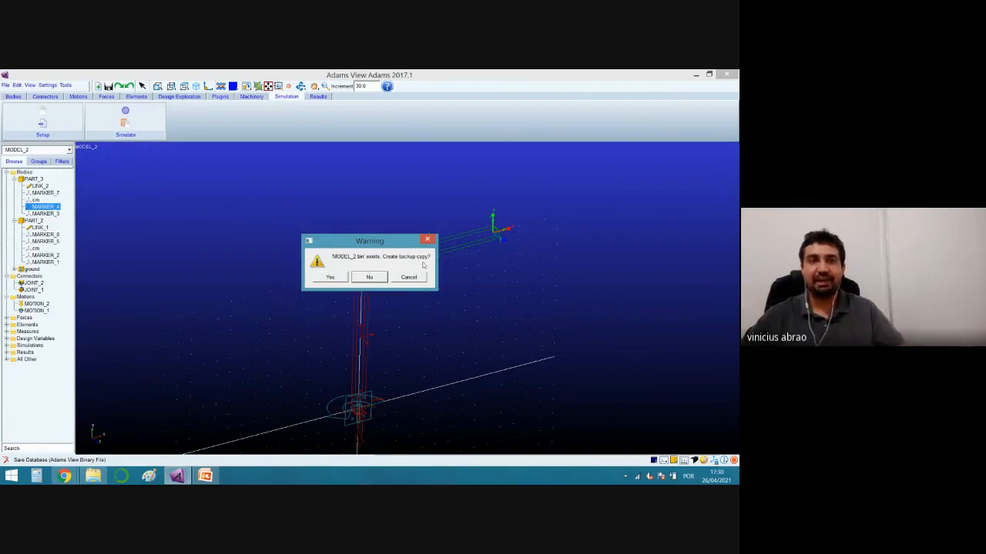
click(341, 280)
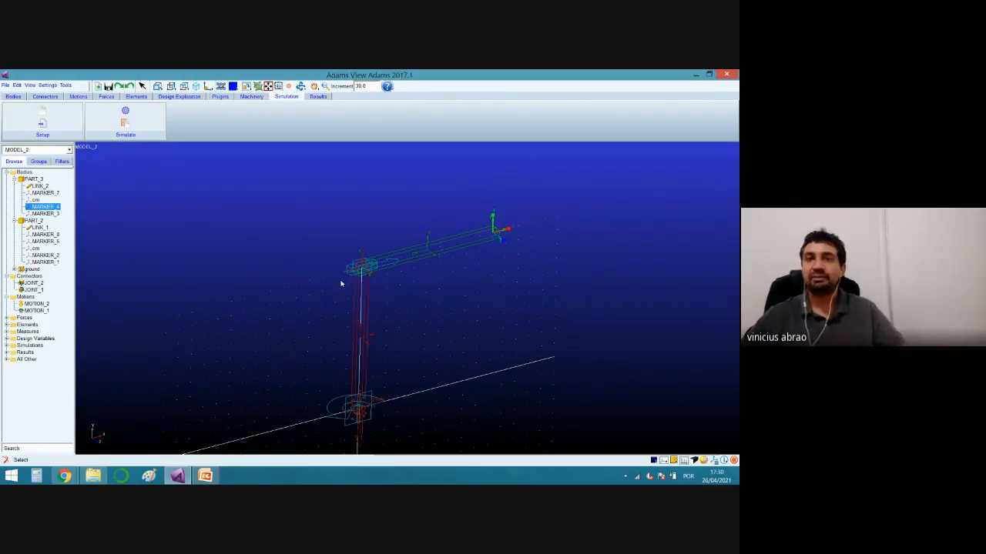
Exit Adams View, saving the database as MODEL_2.bin with a backup copy of the existing file.
click(728, 74)
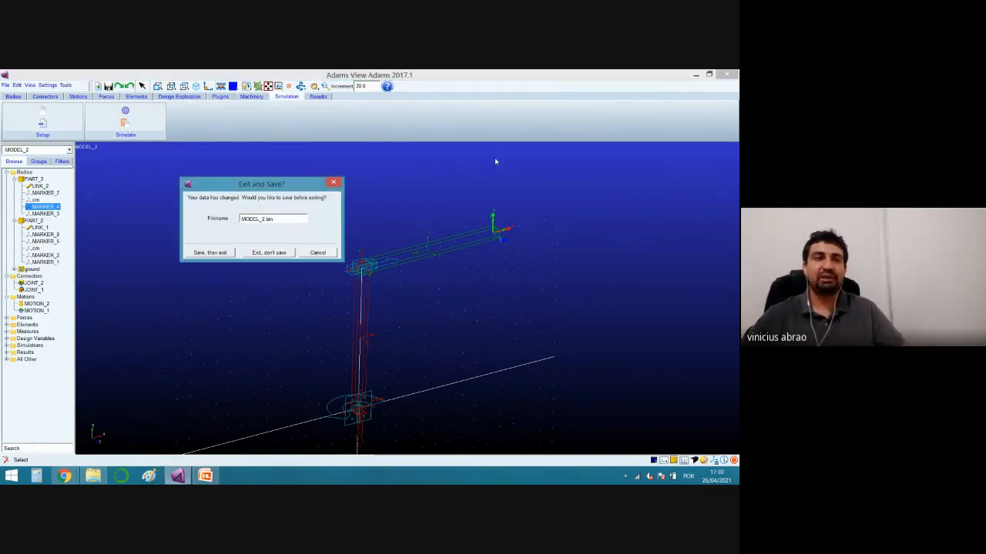
click(209, 254)
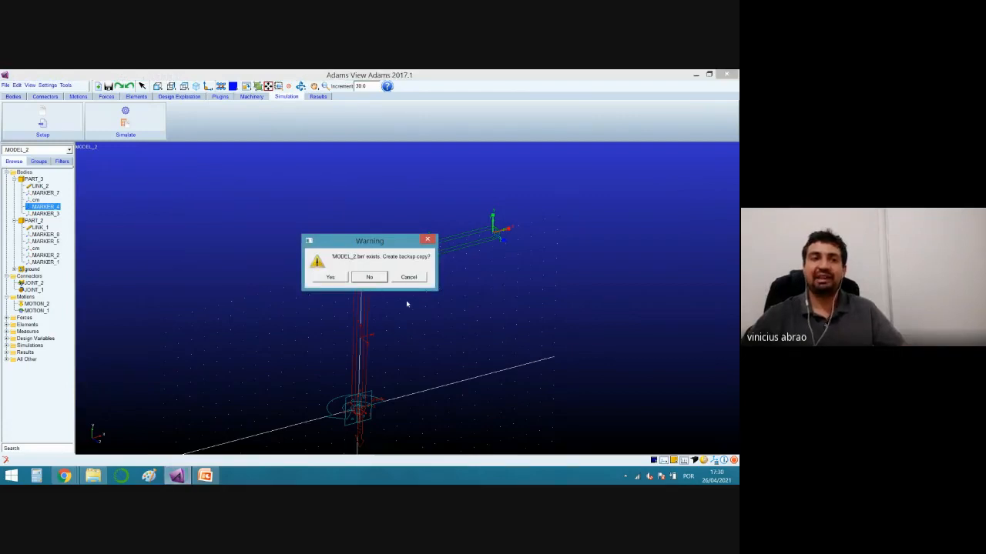
click(339, 282)
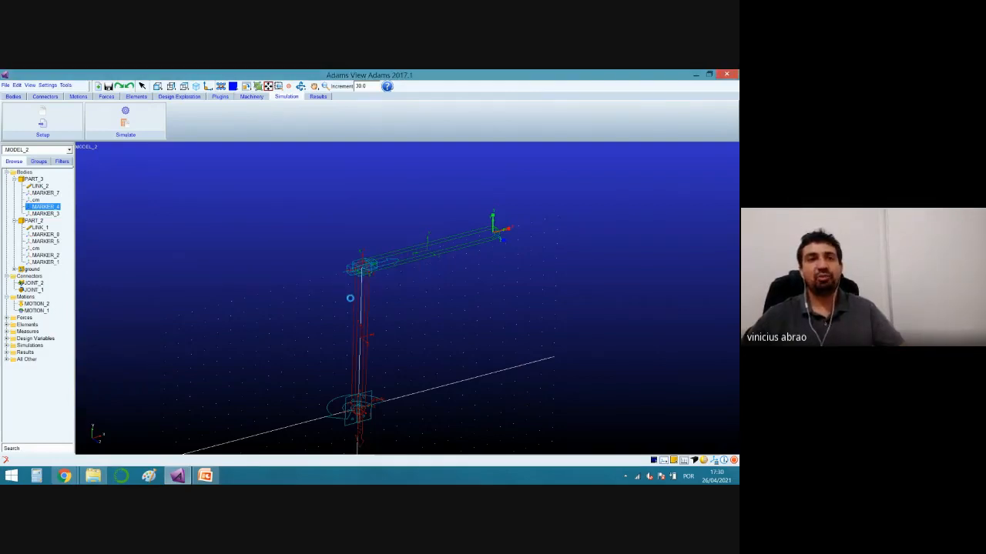
Switch to the Robotica.pptx presentation in PowerPoint, start the slide show from slide 74 and review the Adams modelling slides.
click(205, 476)
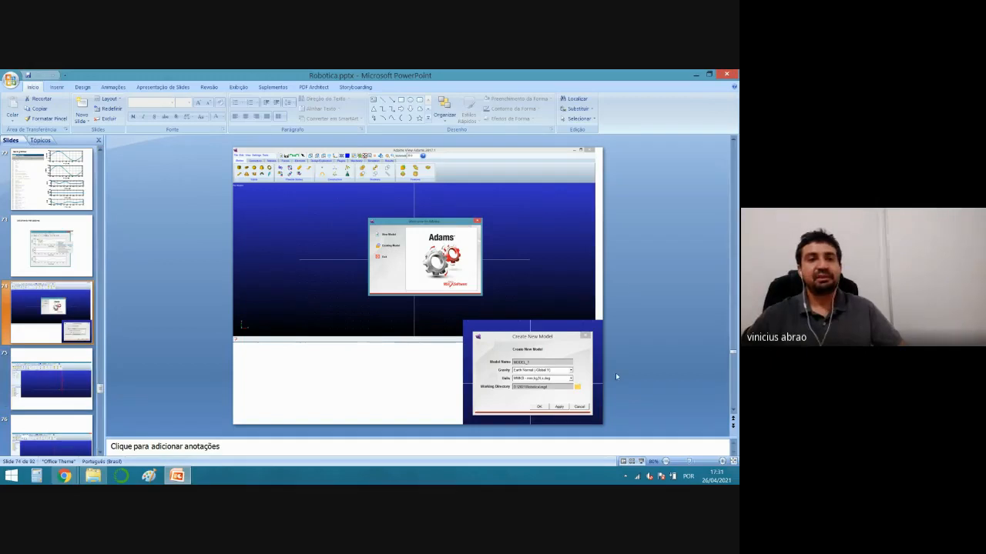
click(640, 462)
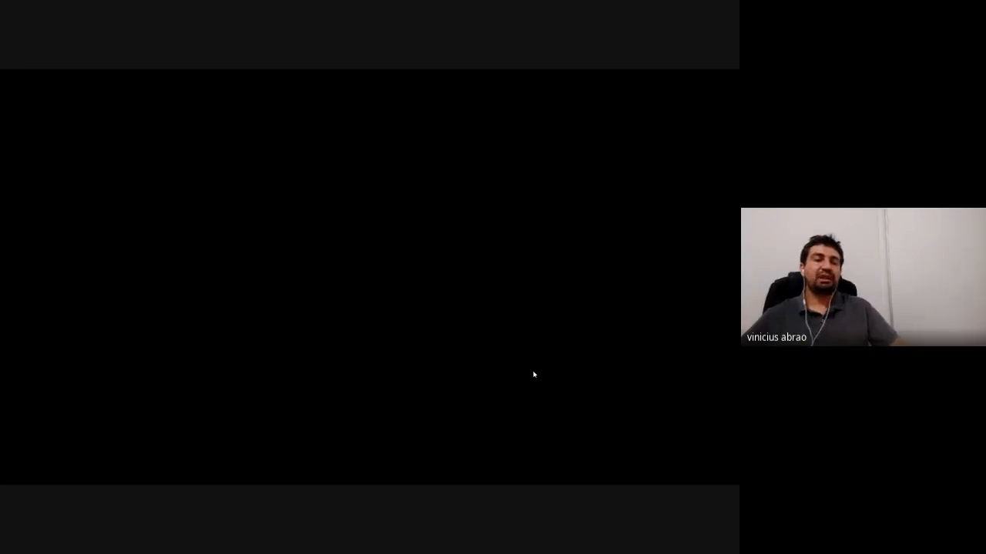
click(529, 244)
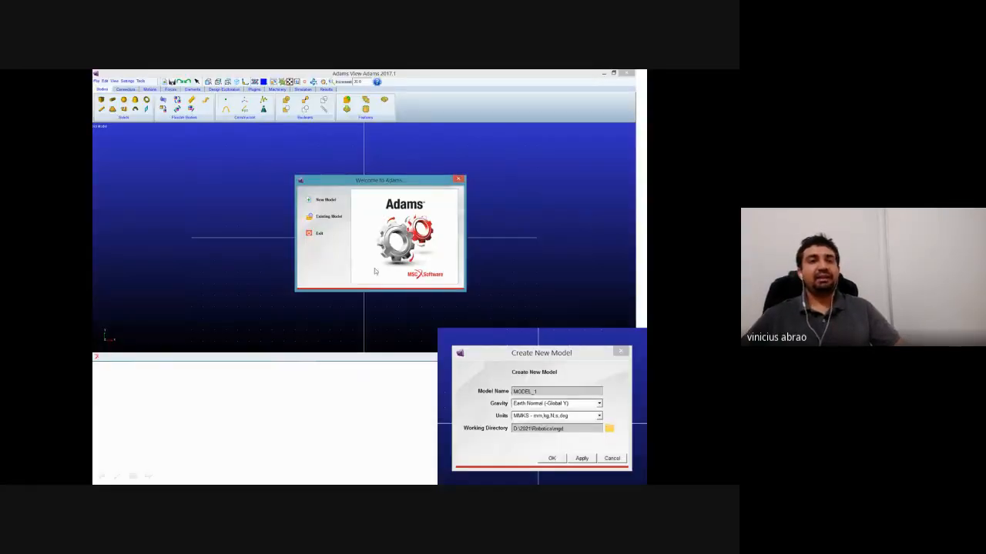
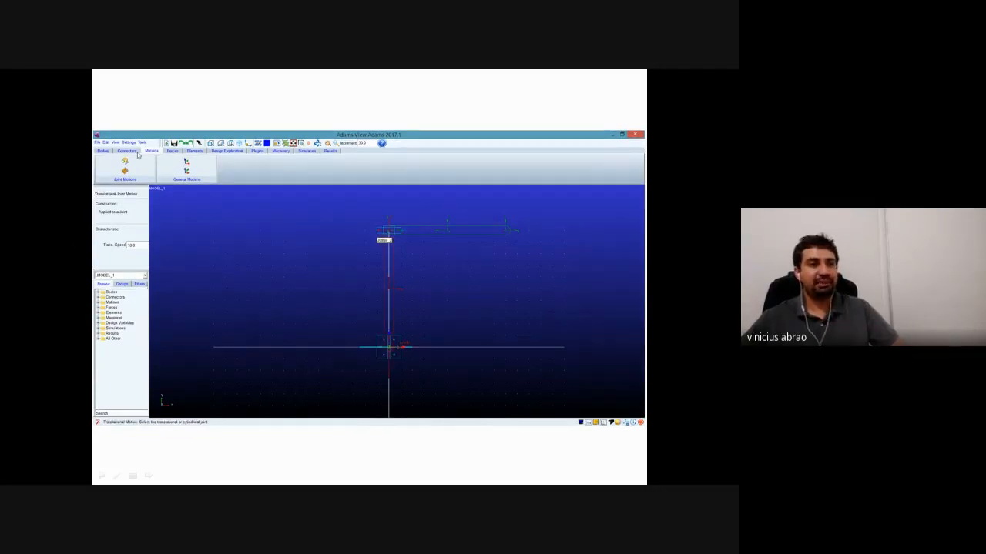
Advance through the slides on joint motion functions, units, MARKER_4 and Simulation Control to the X displacement plot slide.
click(264, 263)
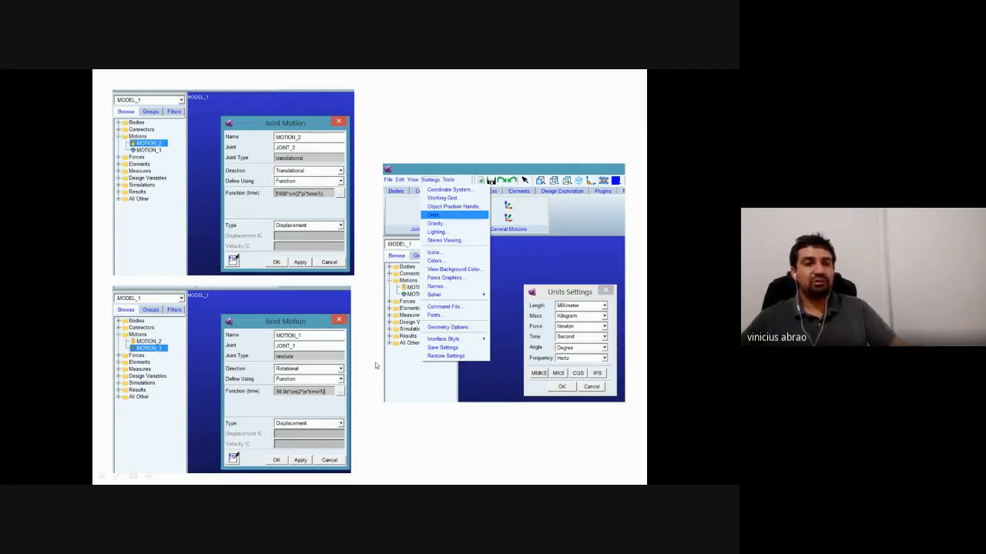
click(506, 281)
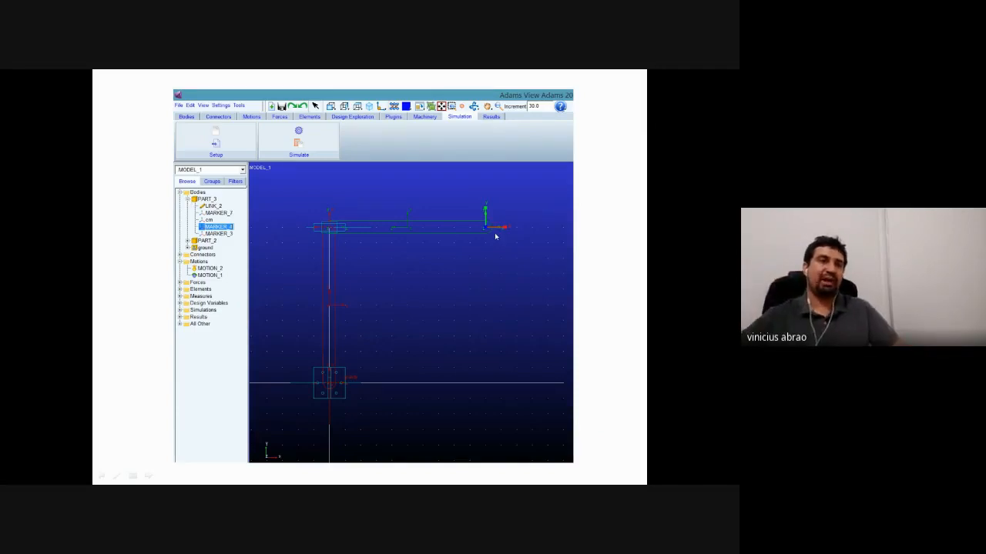
click(452, 201)
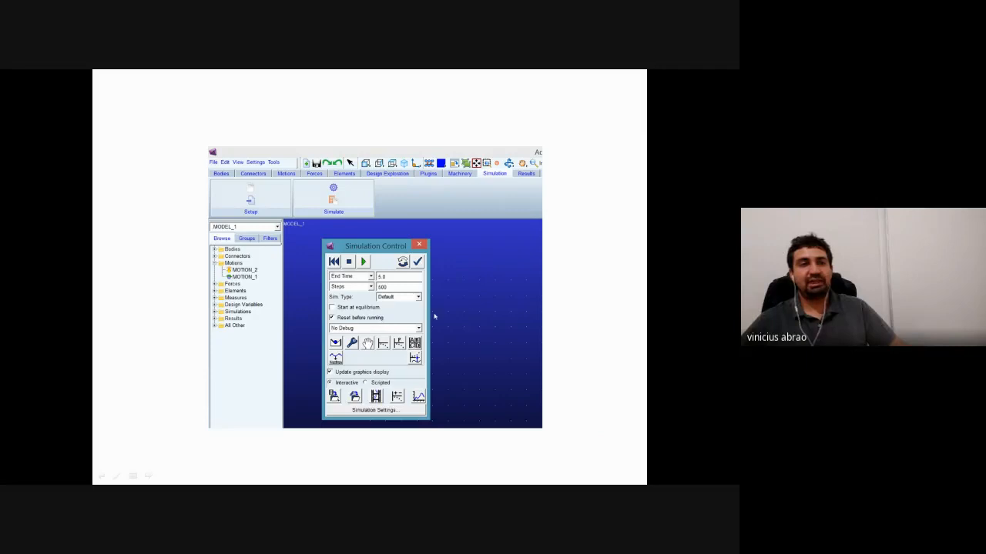
click(490, 301)
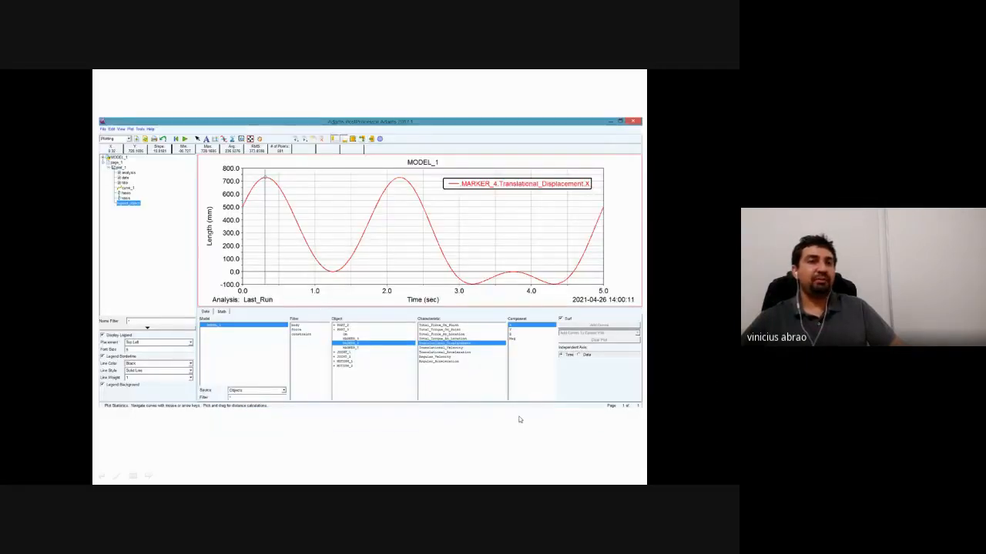
Revisit the Simulation Control slide and compare the Adams X displacement plot slide with the "Comparando resultados" slide.
right_click(381, 314)
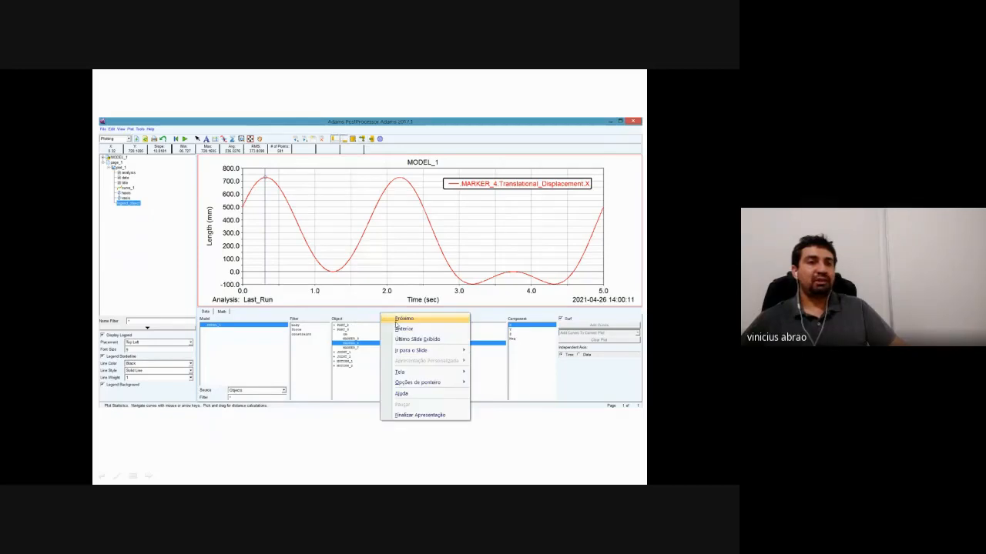
click(395, 330)
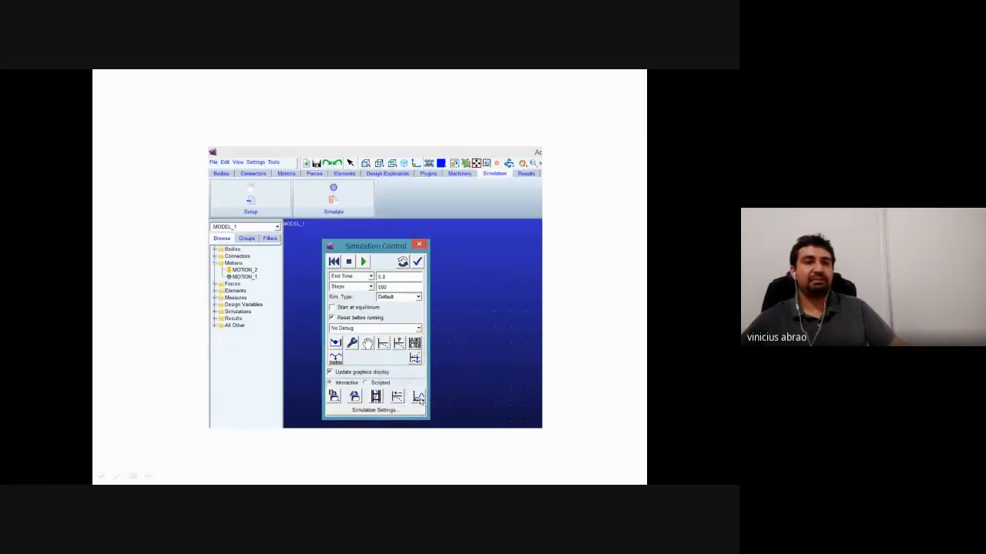
click(459, 355)
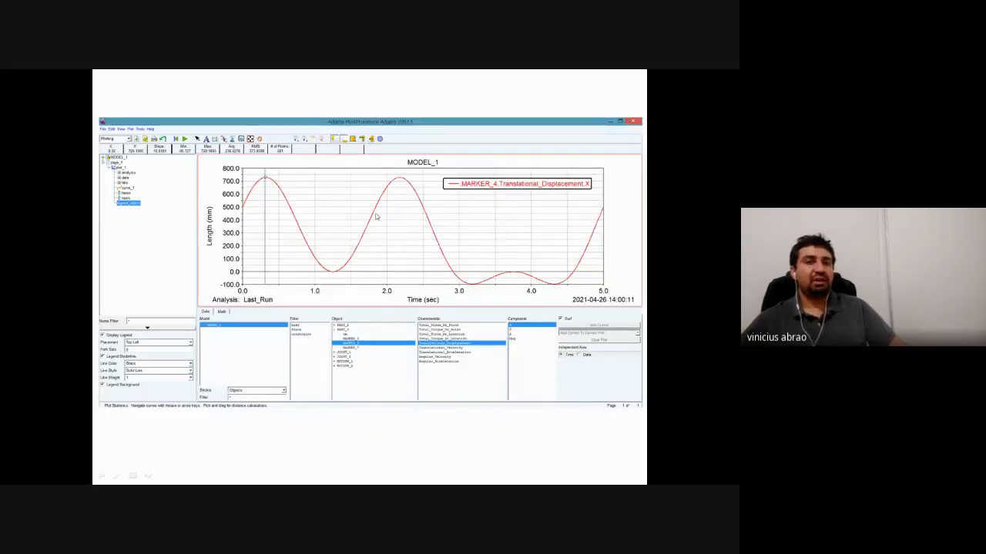
click(430, 267)
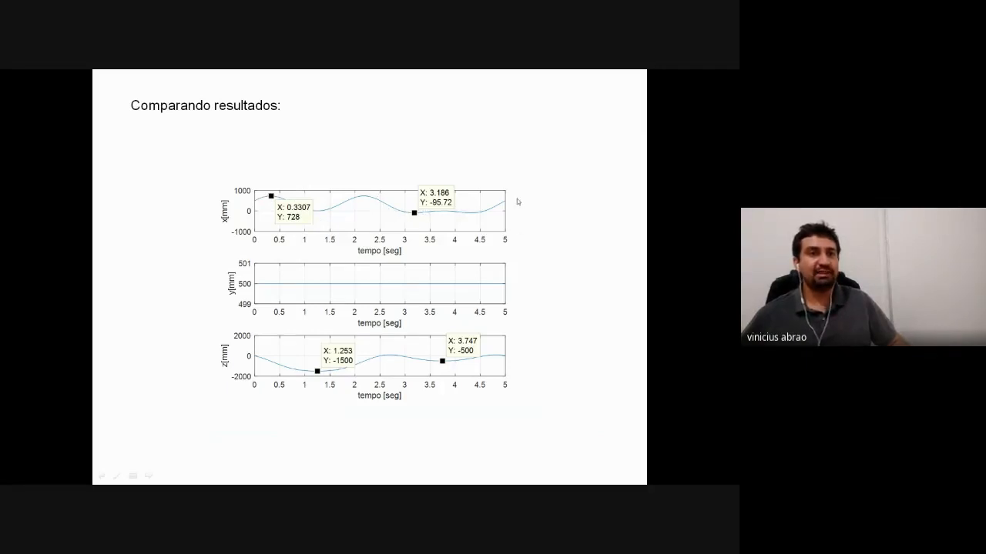
click(447, 222)
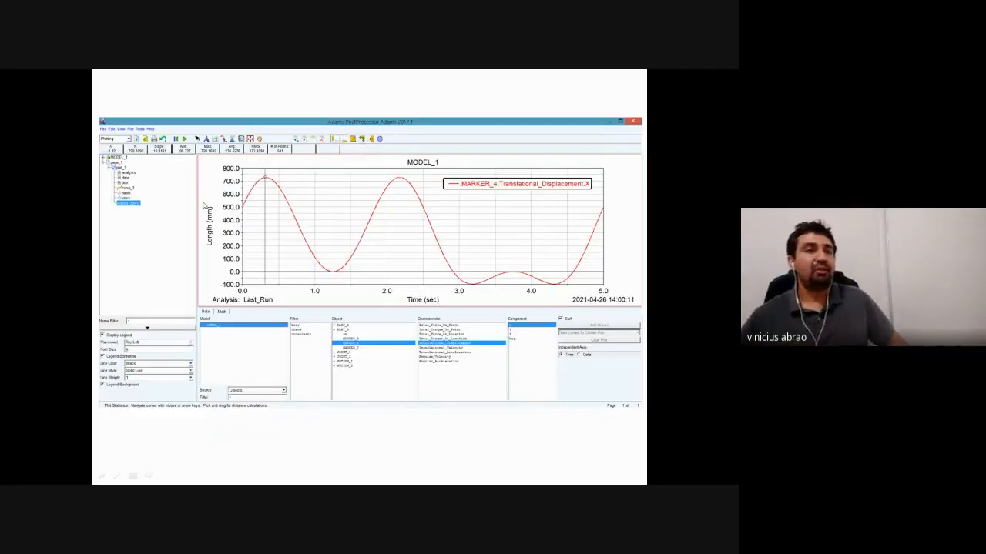